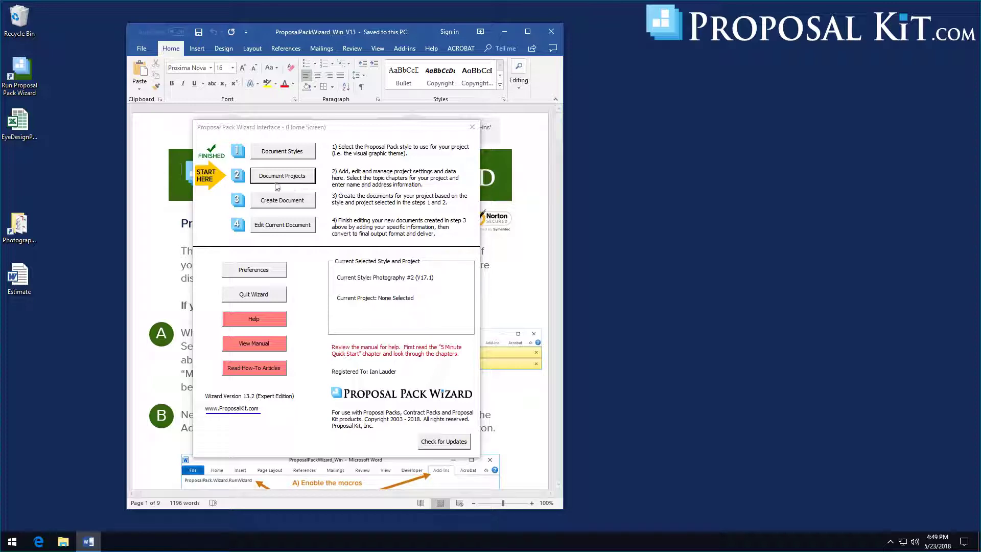
Step: Open the EstimateCalculator spreadsheet from the Photography_2_v17 pack's Documents > Spreadsheets folder
double_click(16, 227)
drag(637, 90, 445, 62)
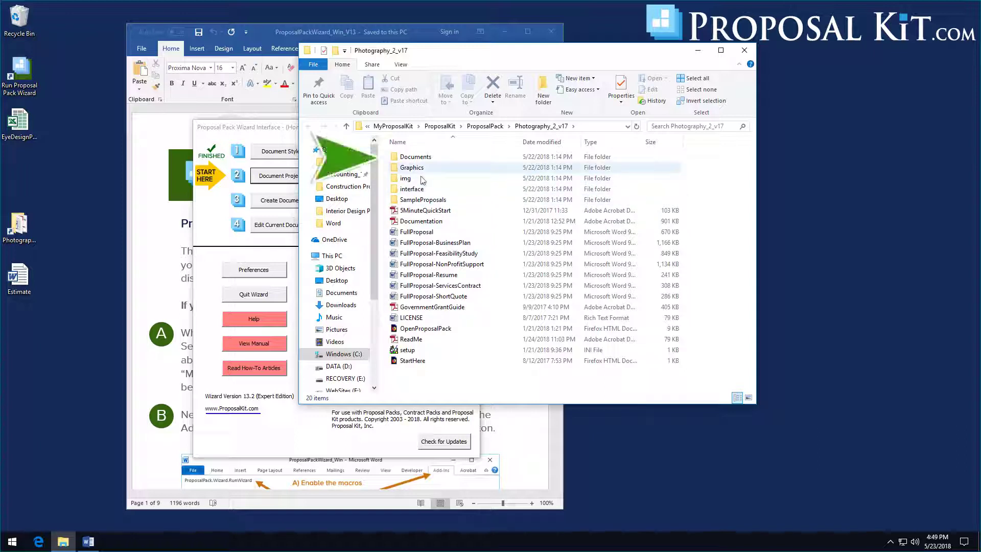
double_click(413, 157)
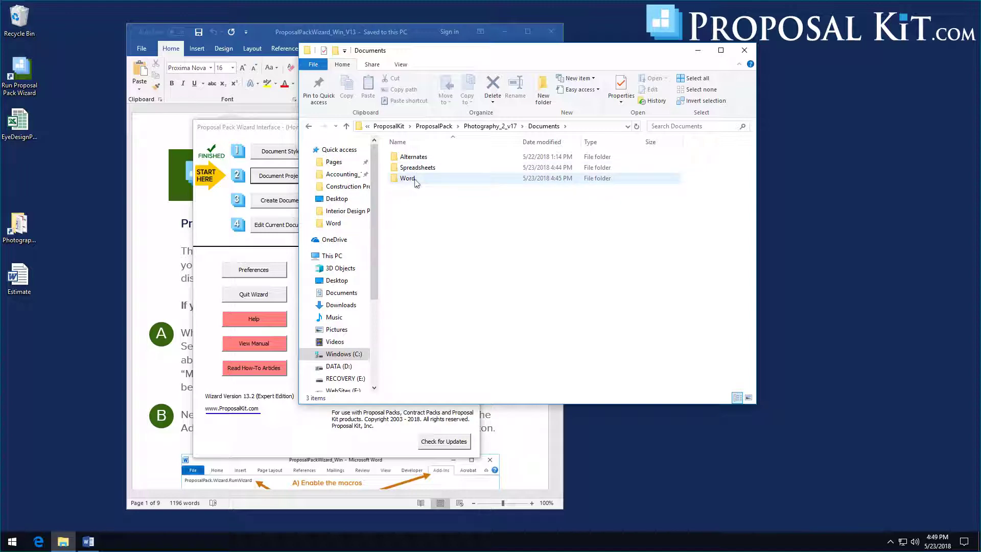
double_click(421, 169)
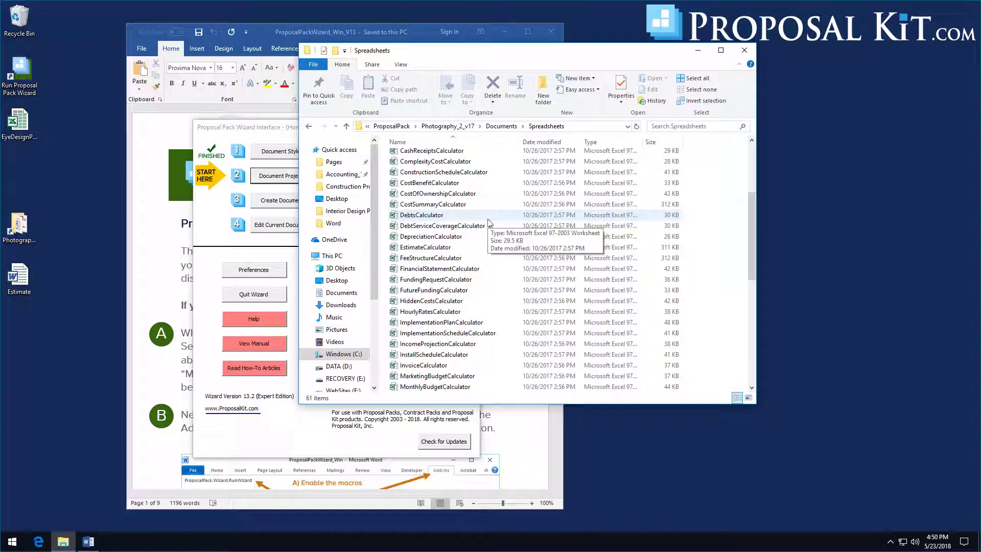
double_click(428, 249)
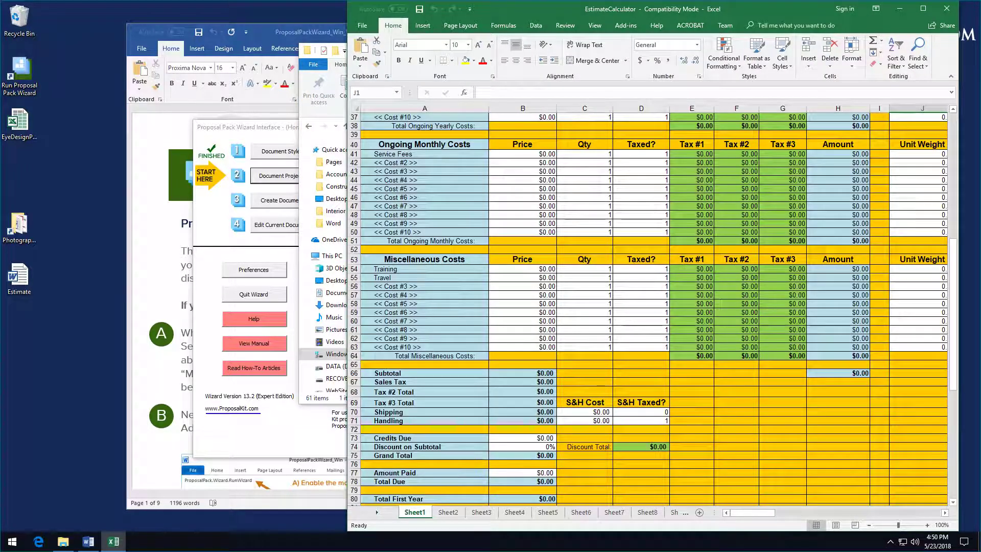
Step: Look over the stock Estimate Calculator sheet and close it without saving
drag(953, 241, 968, 109)
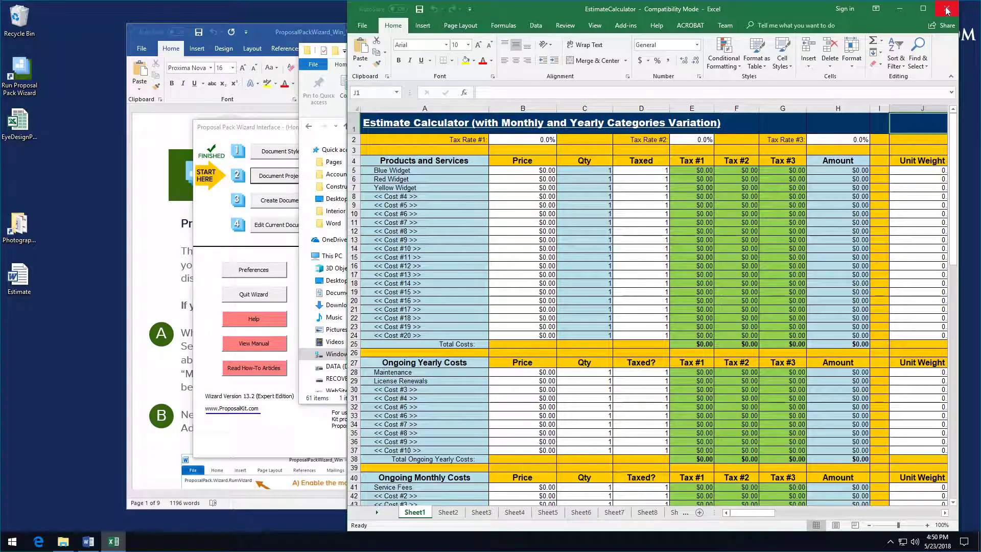
click(947, 10)
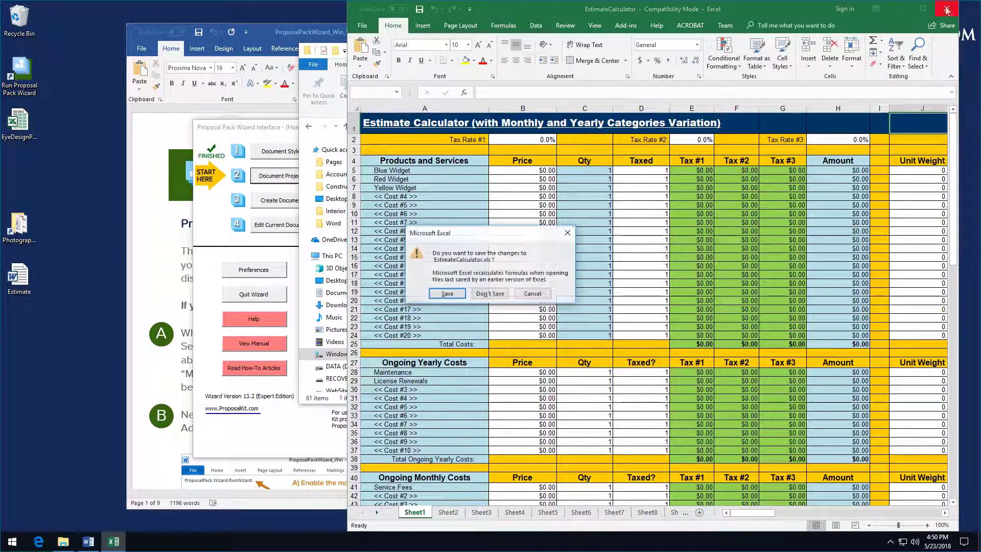
click(478, 294)
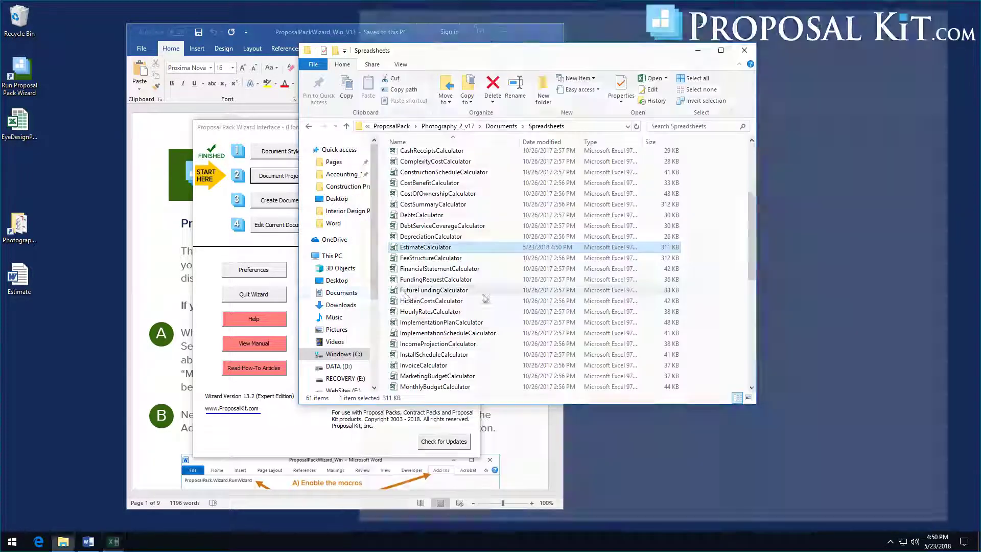
Step: Open the stock Estimate document from the pack's Documents > Word folder
click(494, 126)
double_click(429, 178)
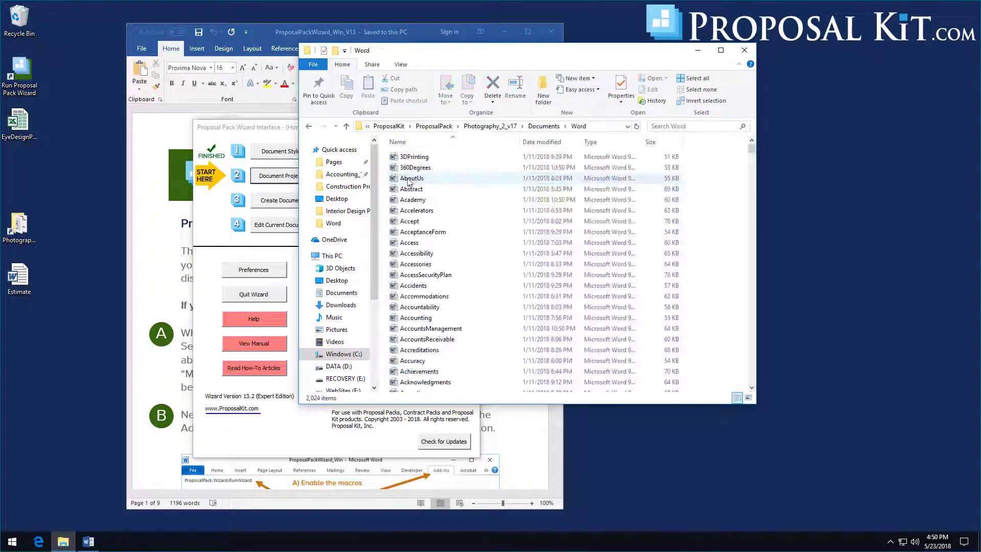
drag(751, 148, 751, 226)
scroll(570, 249, up, 2)
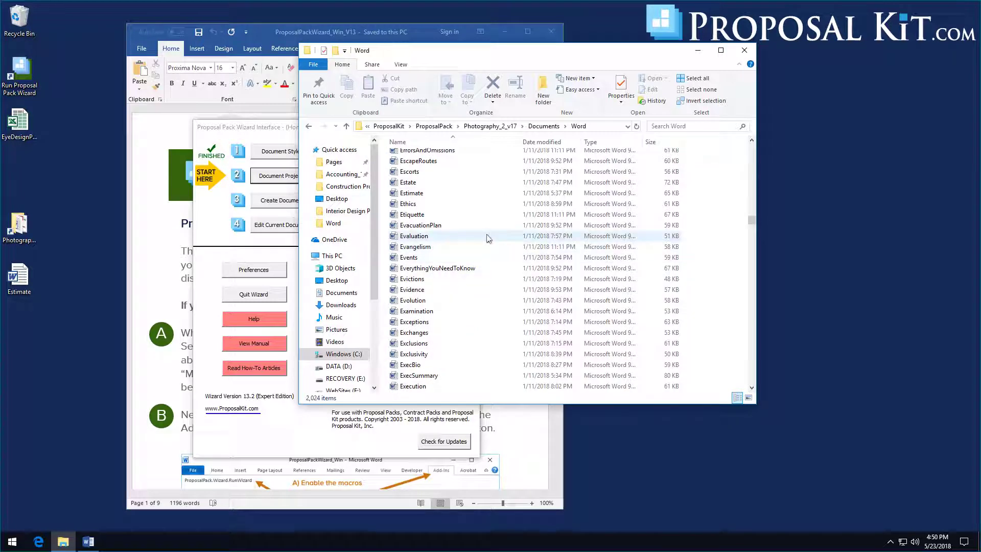
double_click(427, 192)
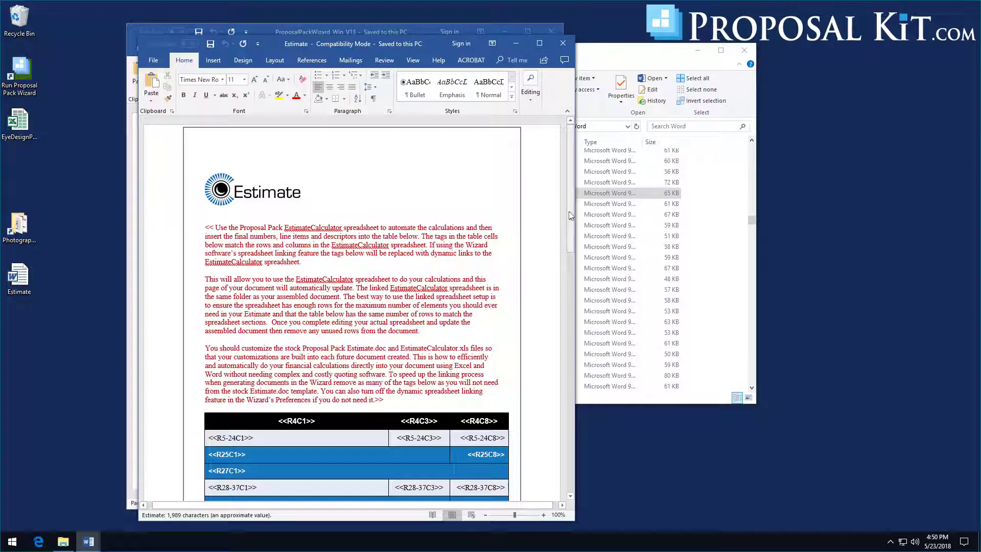
Step: Review the Estimate template's instructions and cell-tag table, and close the document
drag(571, 198, 576, 291)
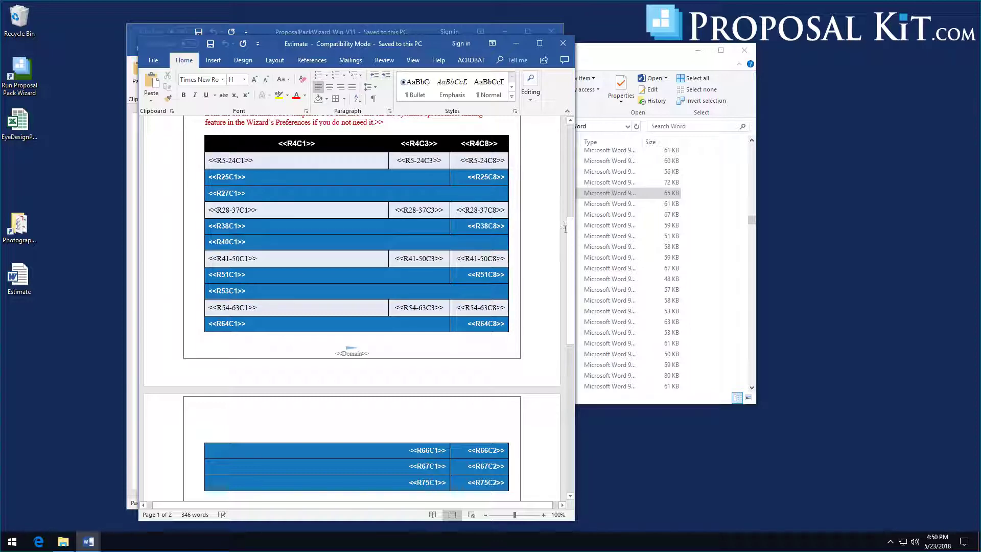
drag(570, 238, 580, 192)
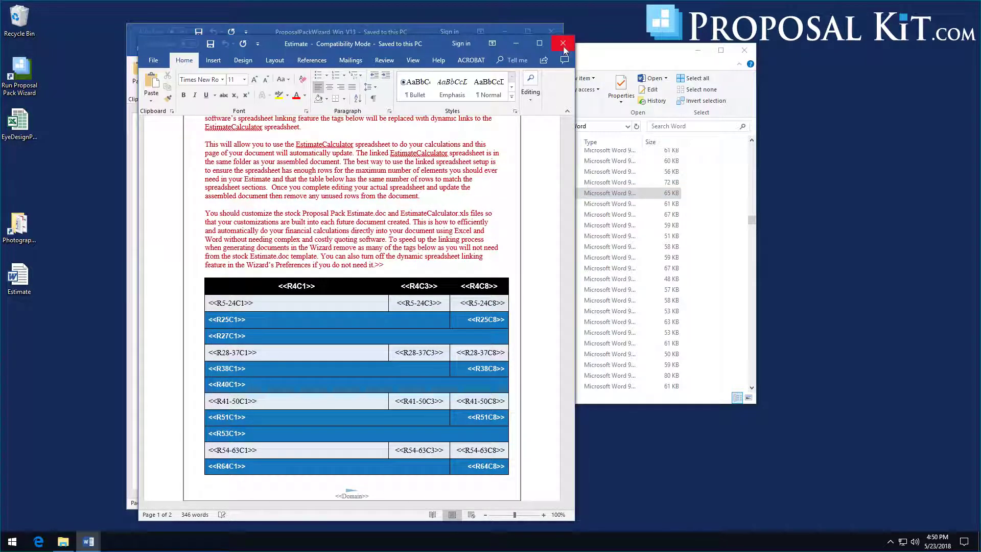
click(563, 43)
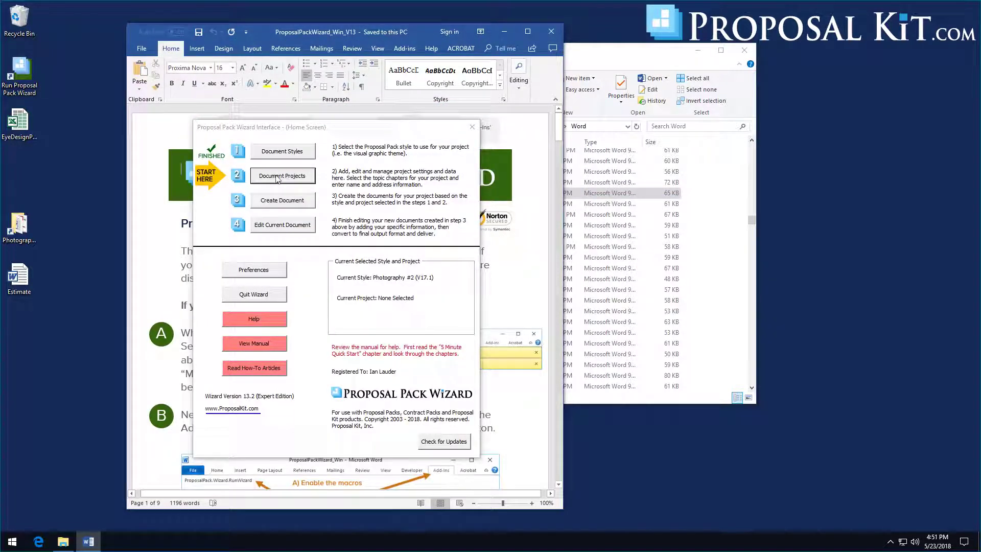
Step: Return to the pack's Documents > Spreadsheets folder and open the EyeDesignPhotographyEstimate workbook from the desktop for review
click(585, 57)
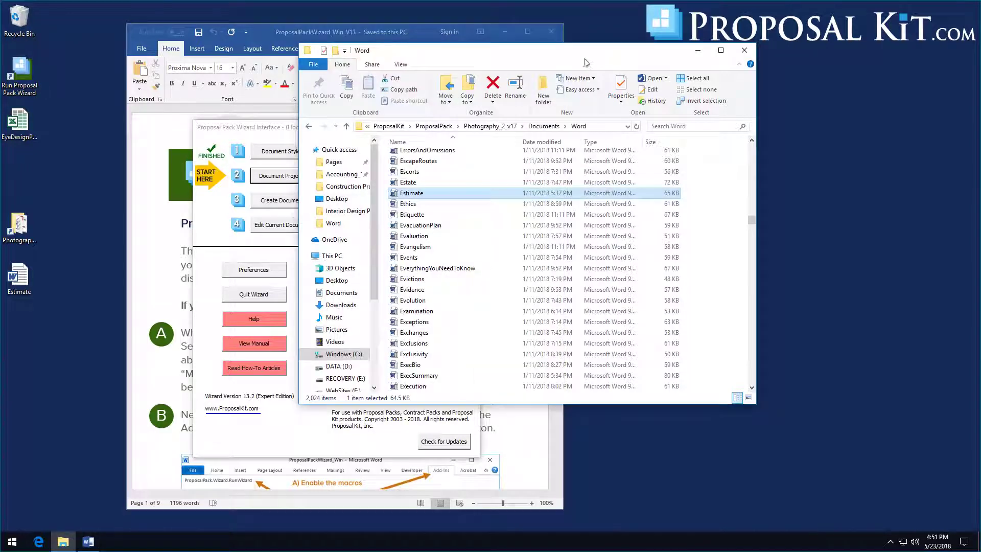
click(501, 126)
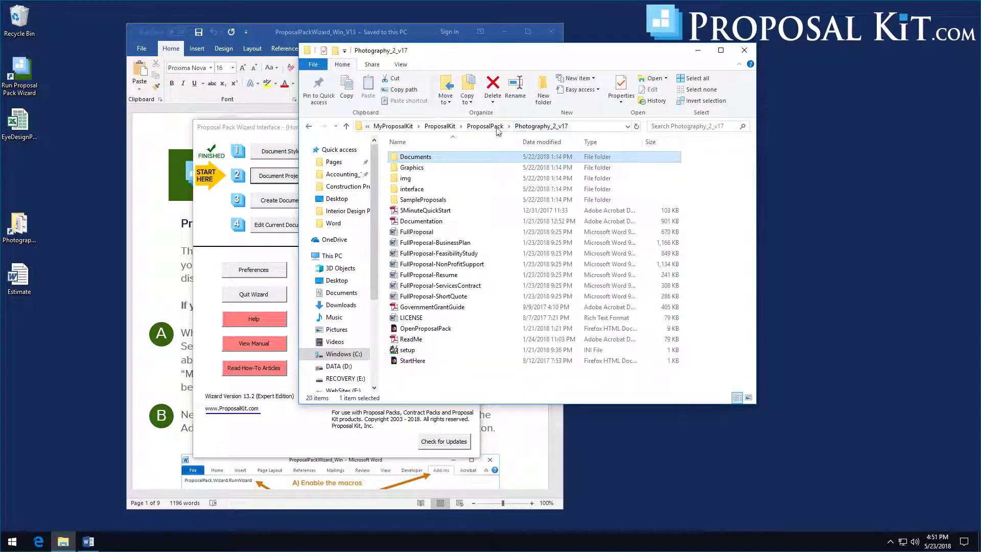
double_click(413, 157)
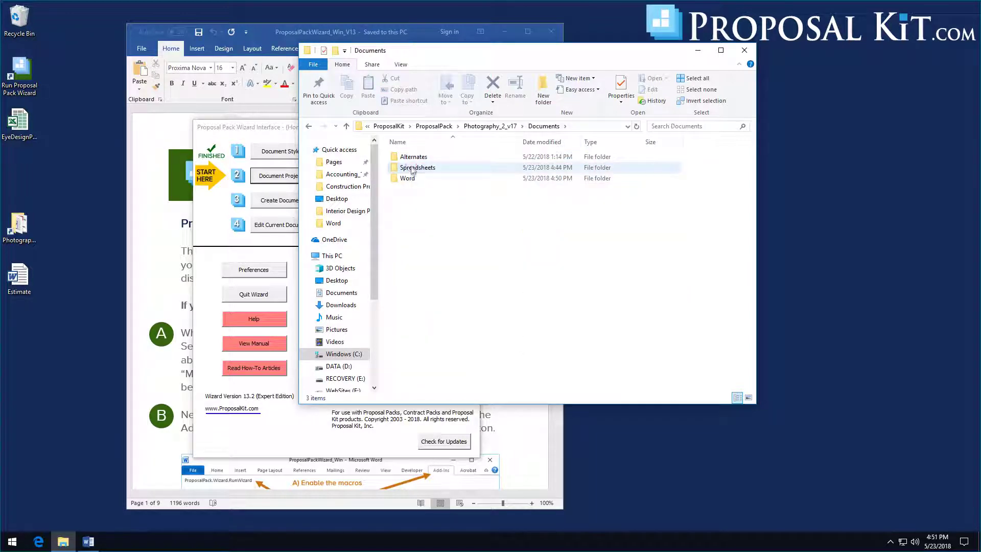
double_click(413, 168)
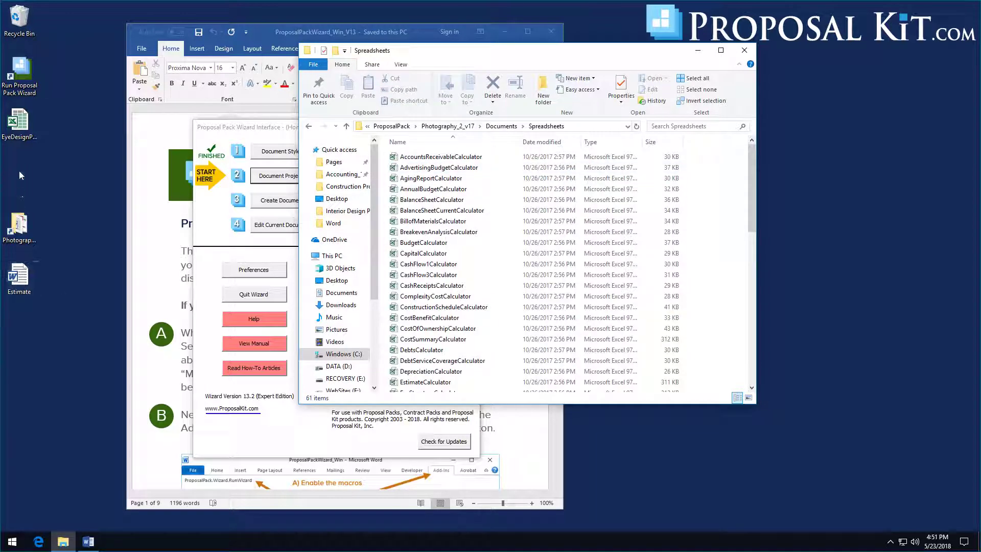
double_click(17, 132)
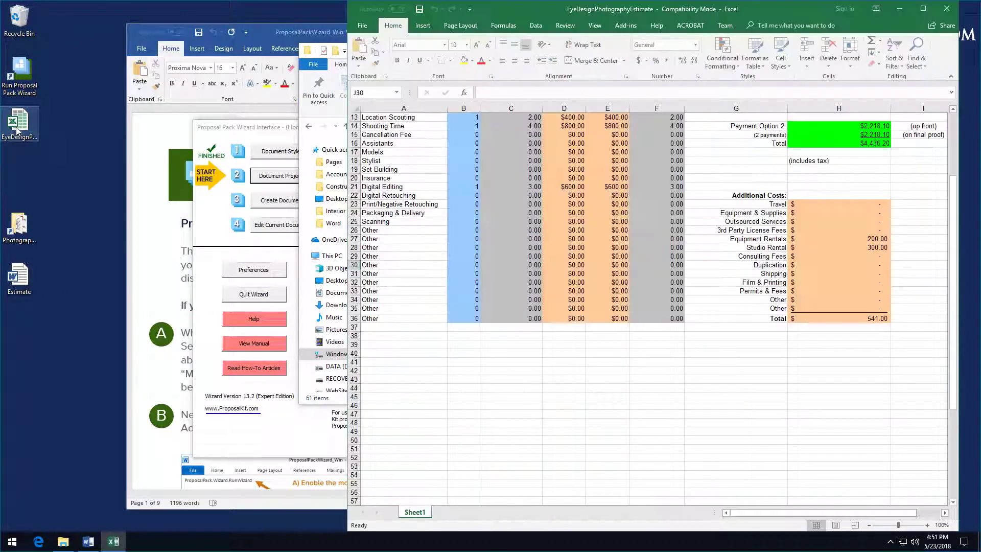
scroll(772, 411, up, 4)
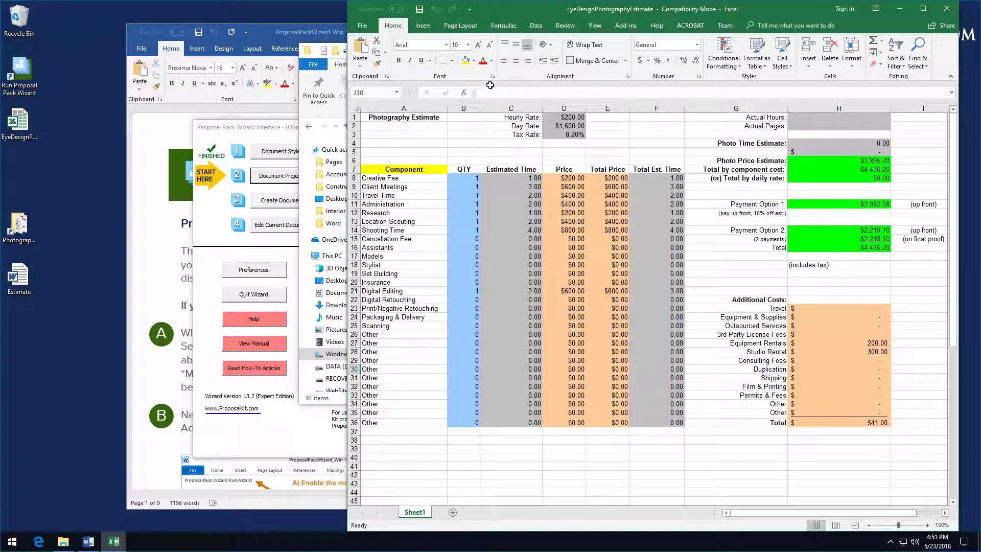
Step: Save the photography workbook over EstimateCalculator.xls in Photography_2_v17 > Documents > Spreadsheets, replacing the existing file, and close it
click(363, 25)
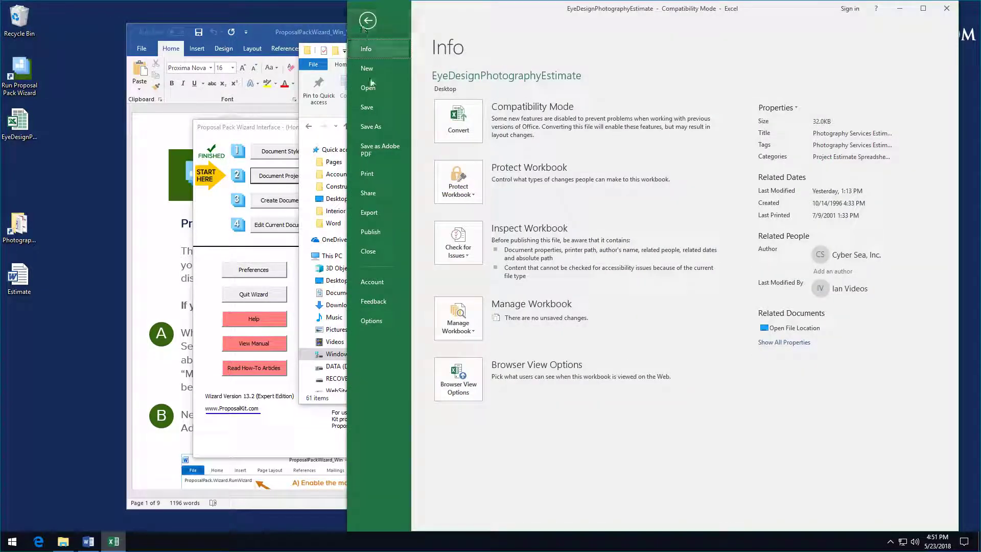
click(378, 126)
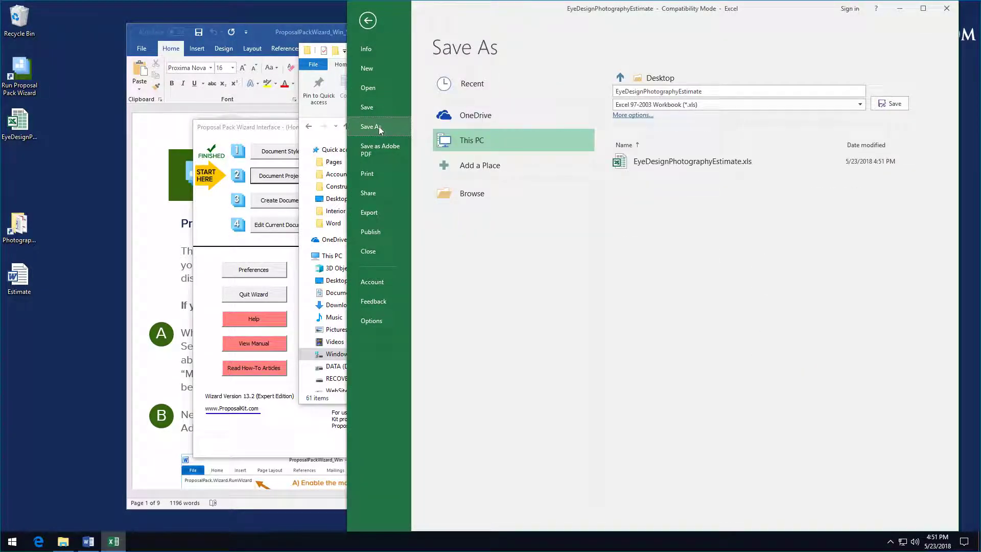
double_click(479, 142)
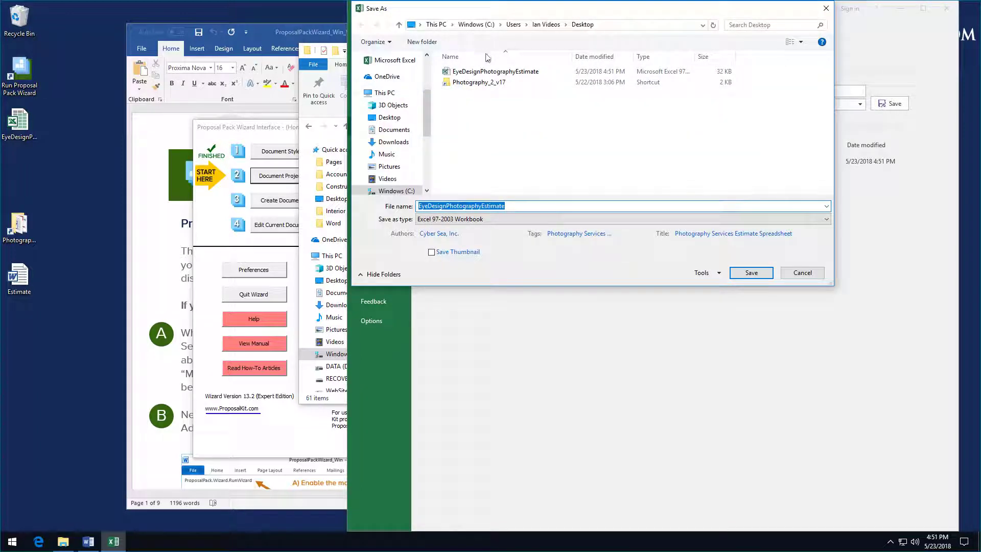
double_click(485, 83)
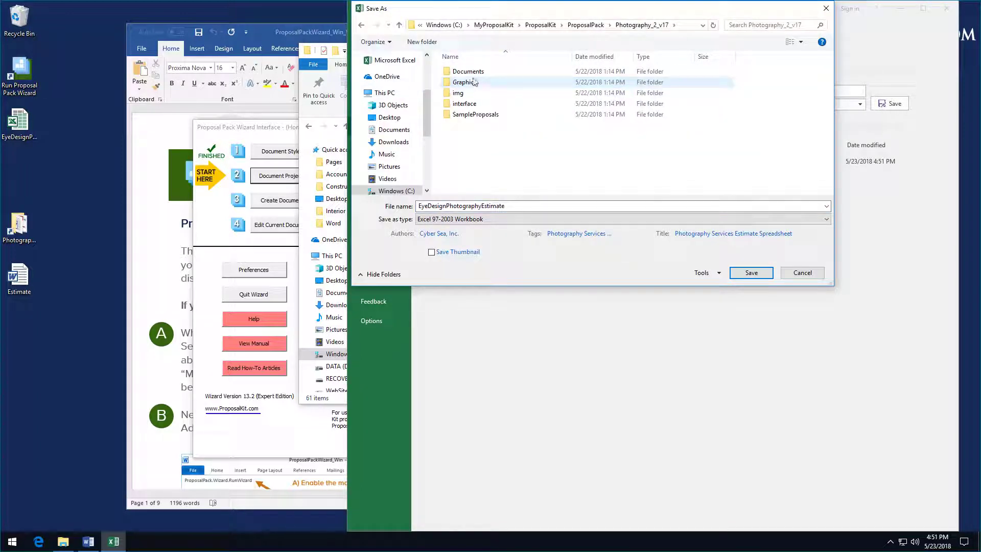
double_click(474, 73)
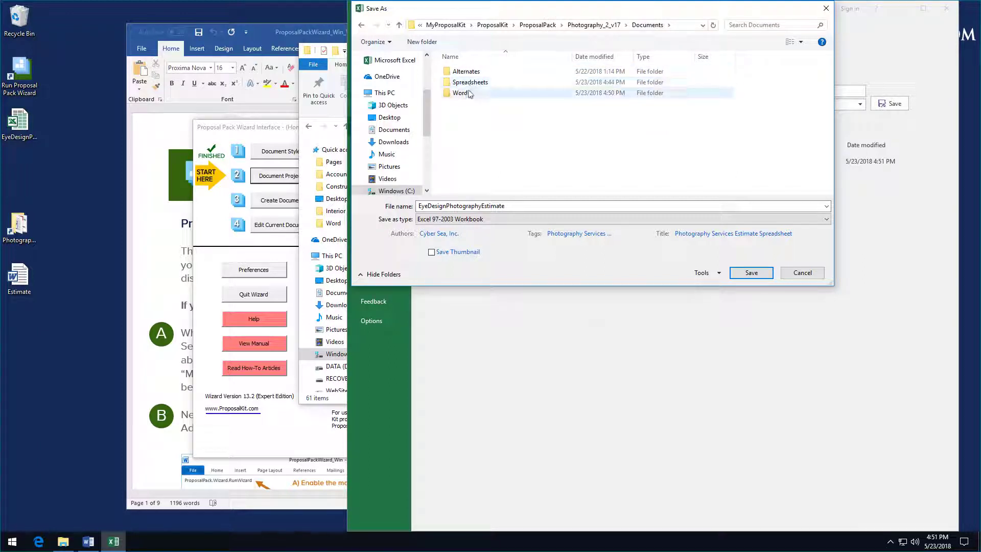
double_click(469, 82)
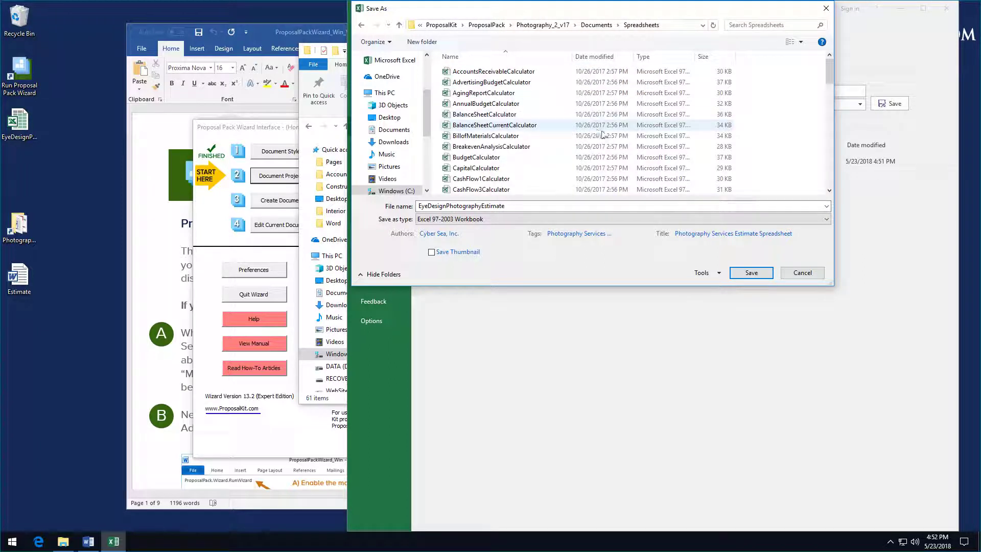
drag(828, 76, 826, 97)
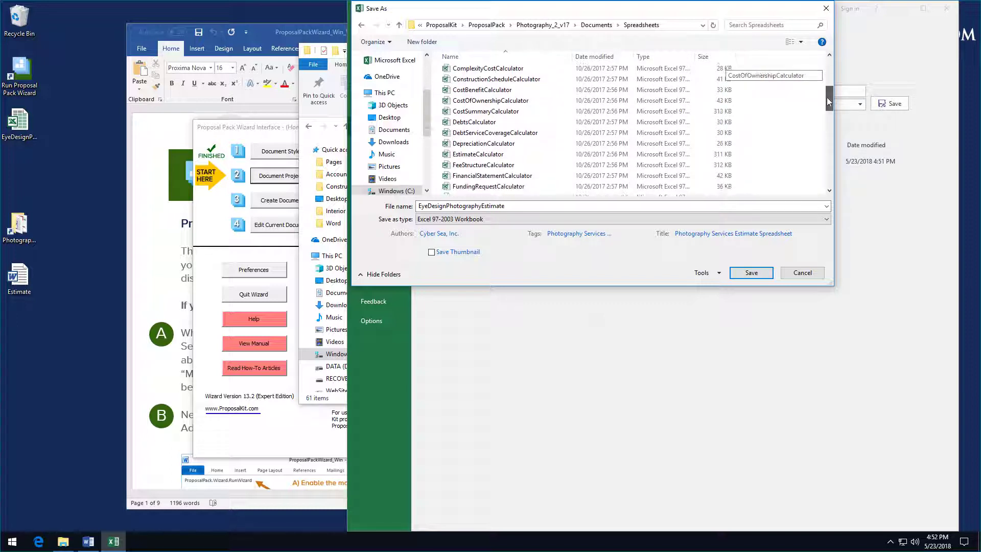
double_click(478, 154)
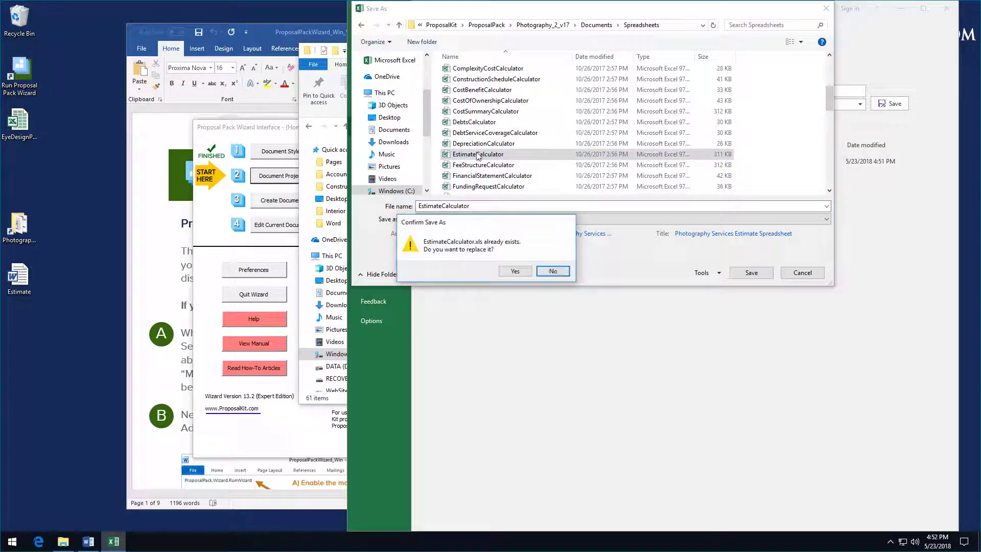
click(514, 271)
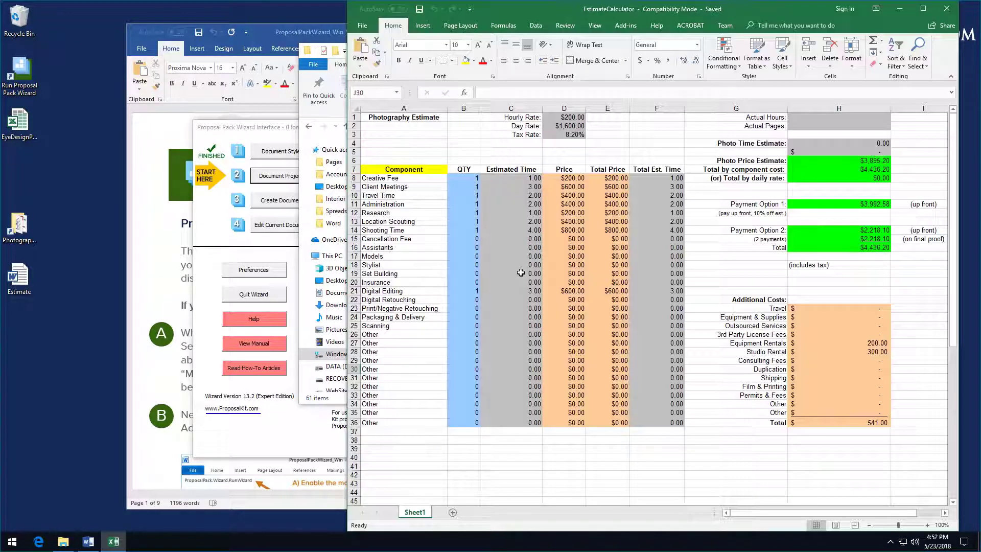
click(945, 10)
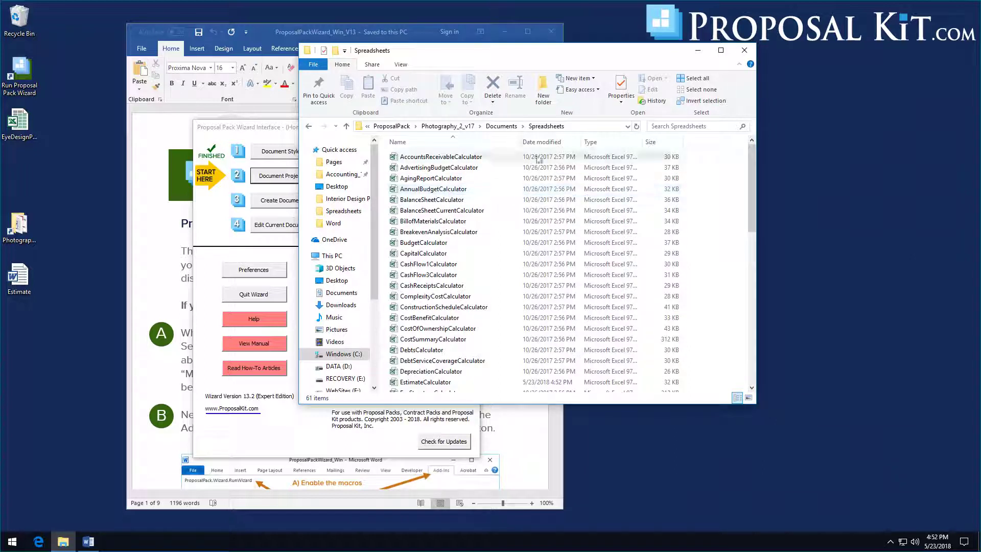
Step: Reopen EstimateCalculator from the Spreadsheets folder to check its replaced contents, and close it
scroll(512, 280, down, 1)
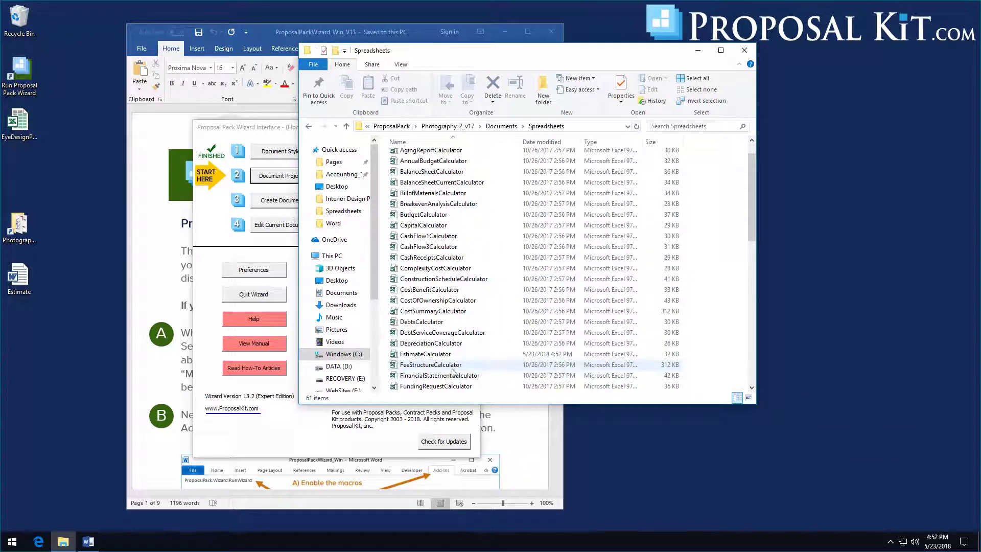
double_click(436, 353)
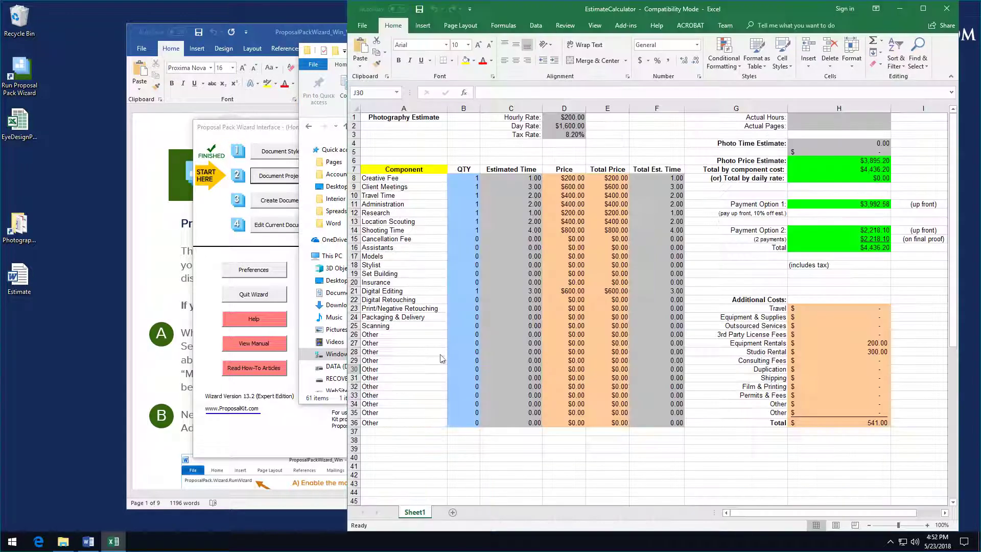
click(945, 11)
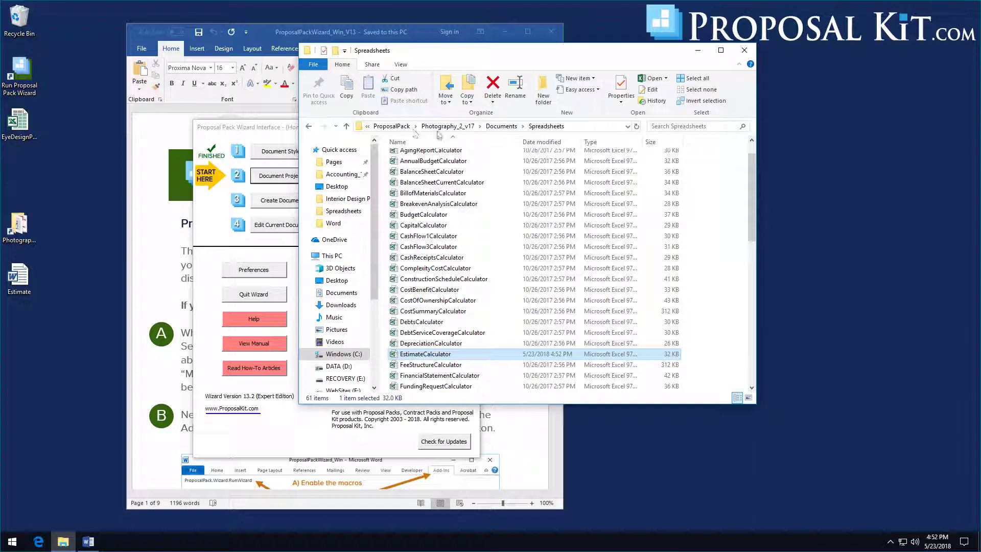
Step: Open the stock Estimate document from the Photography_2_v17 > Documents > Word folder
click(496, 130)
double_click(415, 180)
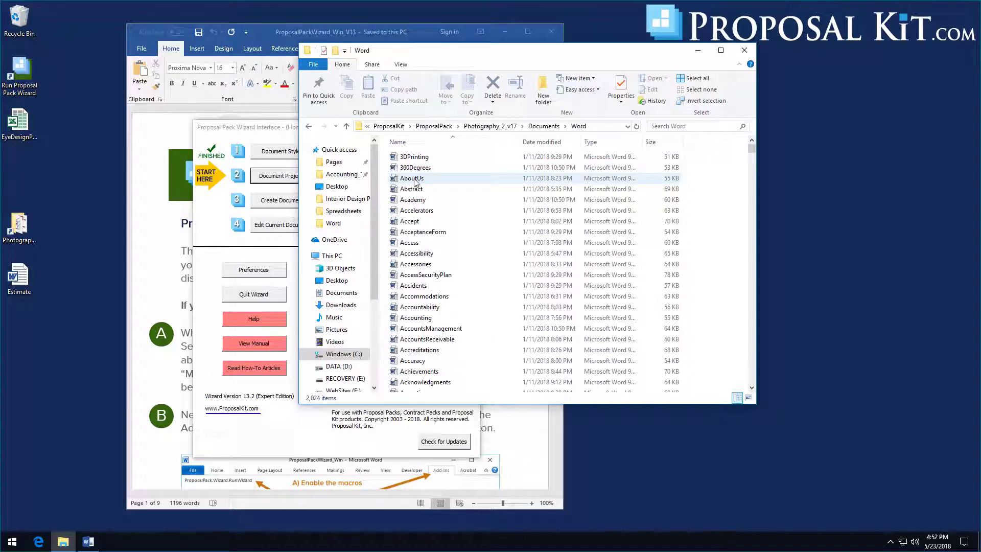
drag(507, 53, 703, 73)
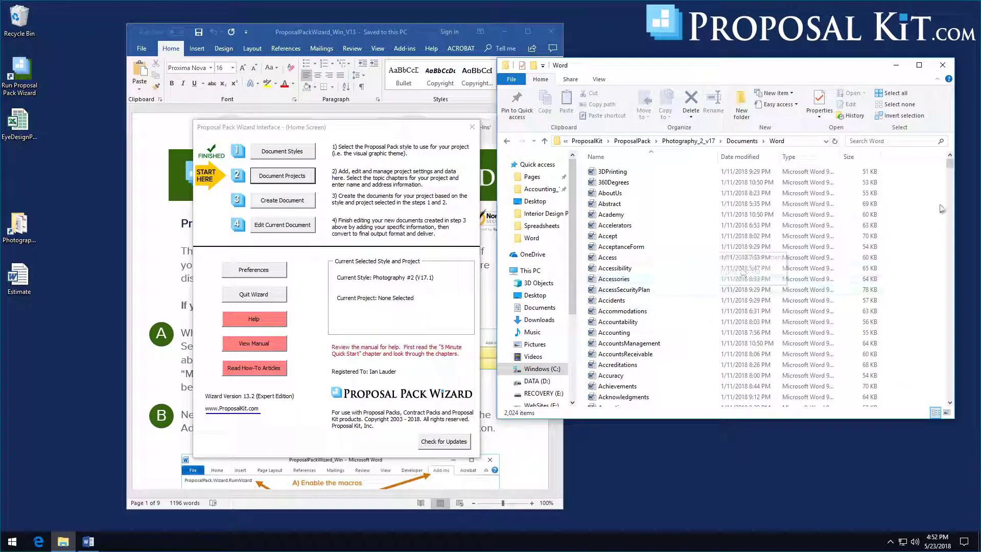
drag(950, 164, 950, 213)
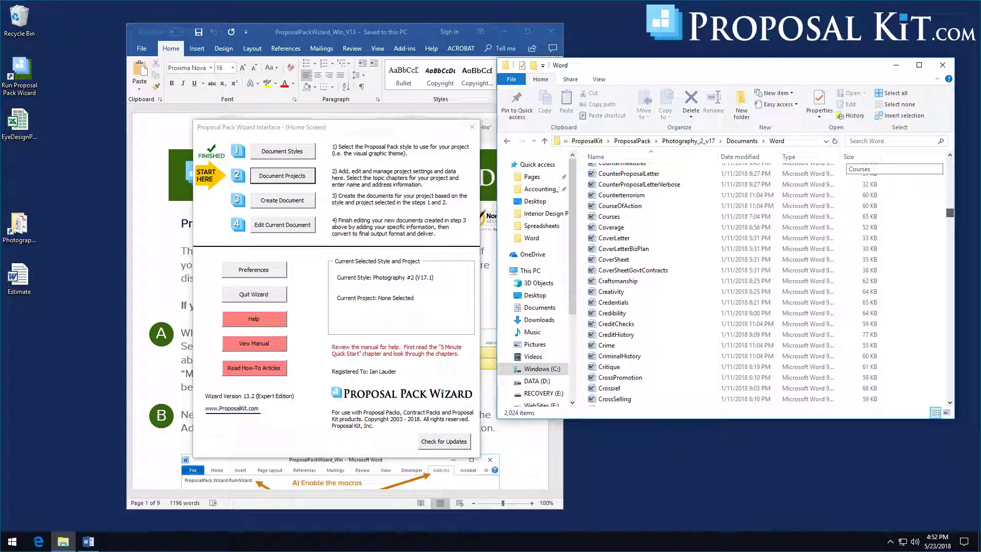
drag(951, 213, 951, 218)
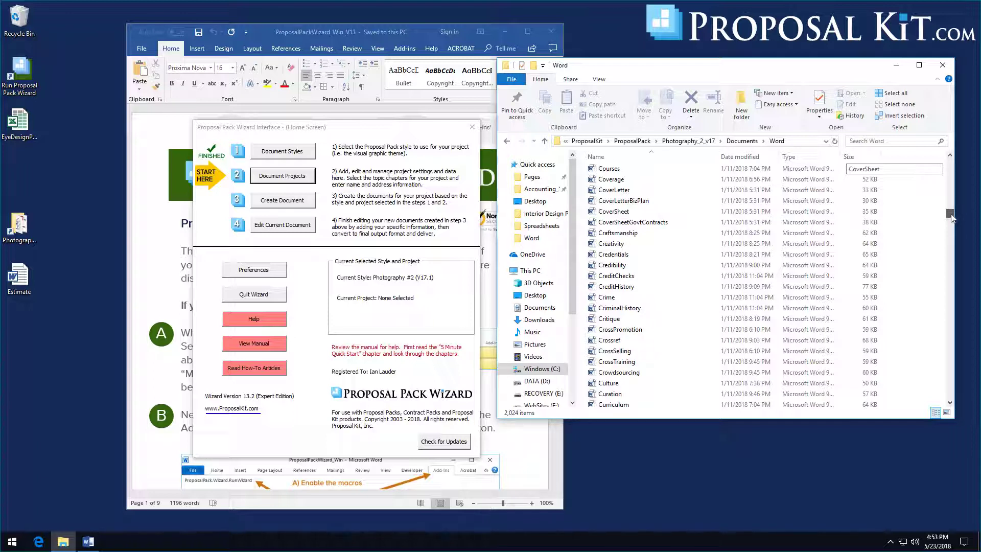
drag(951, 217, 951, 238)
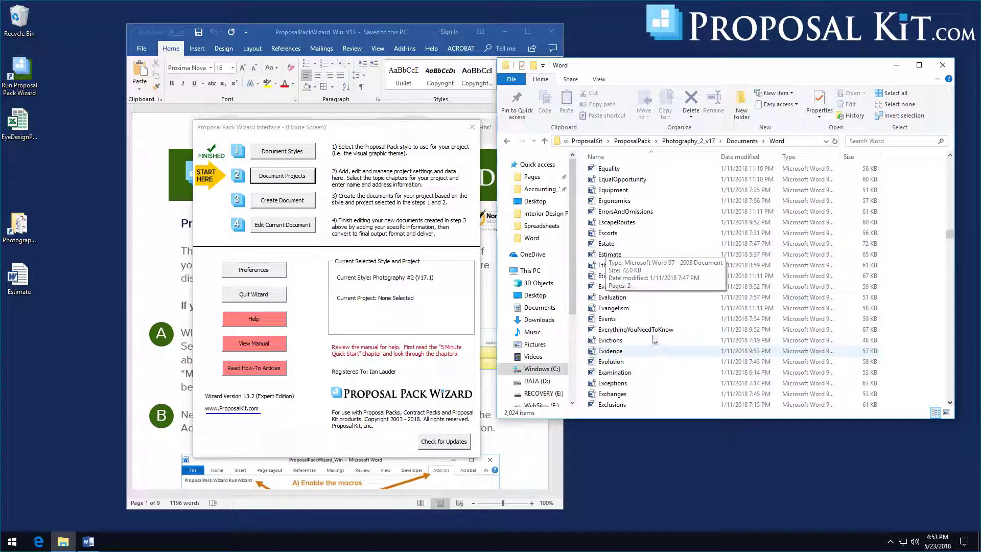
click(613, 256)
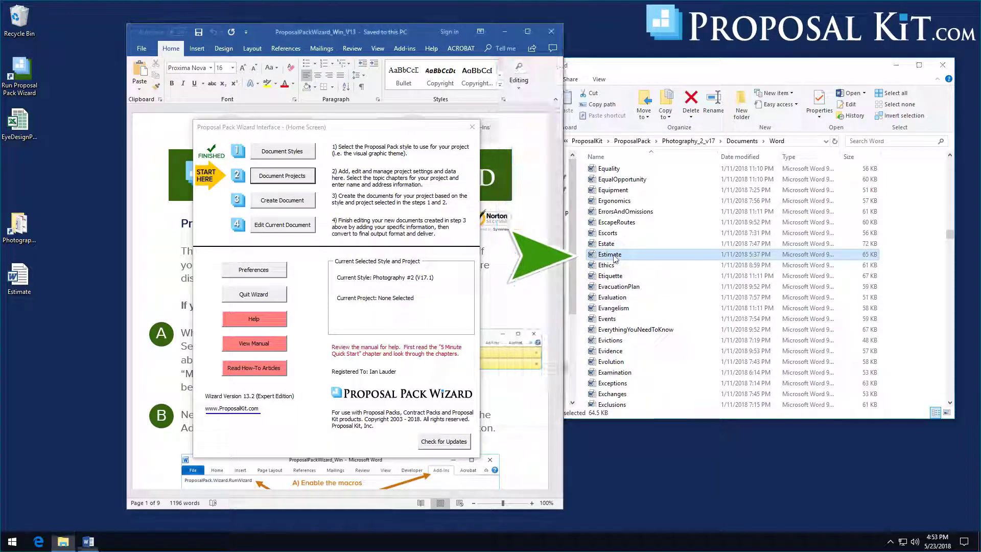
double_click(614, 258)
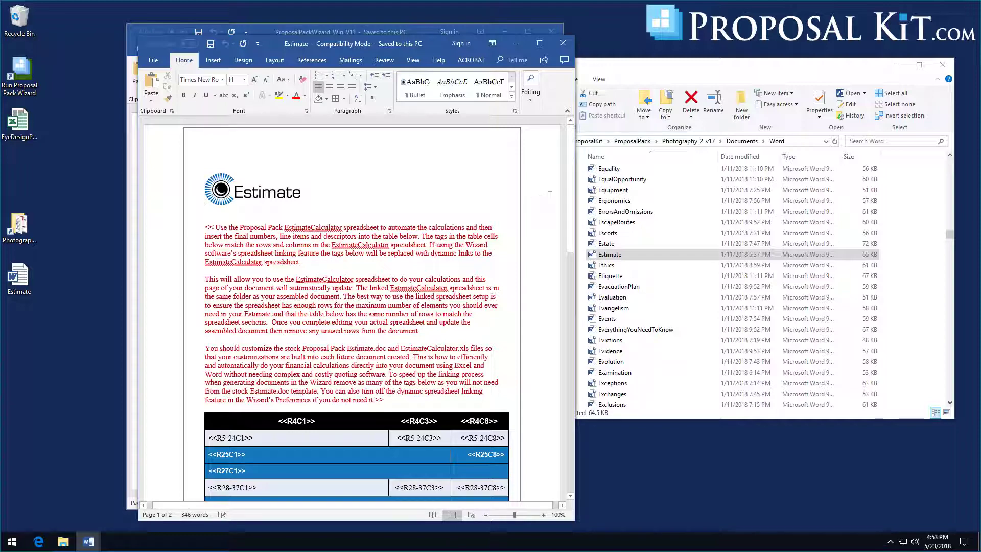
Step: Move the stock Estimate document clear of the wizard and review its instructions and cell-tag table
drag(386, 440, 388, 407)
drag(347, 50, 747, 24)
scroll(698, 278, down, 3)
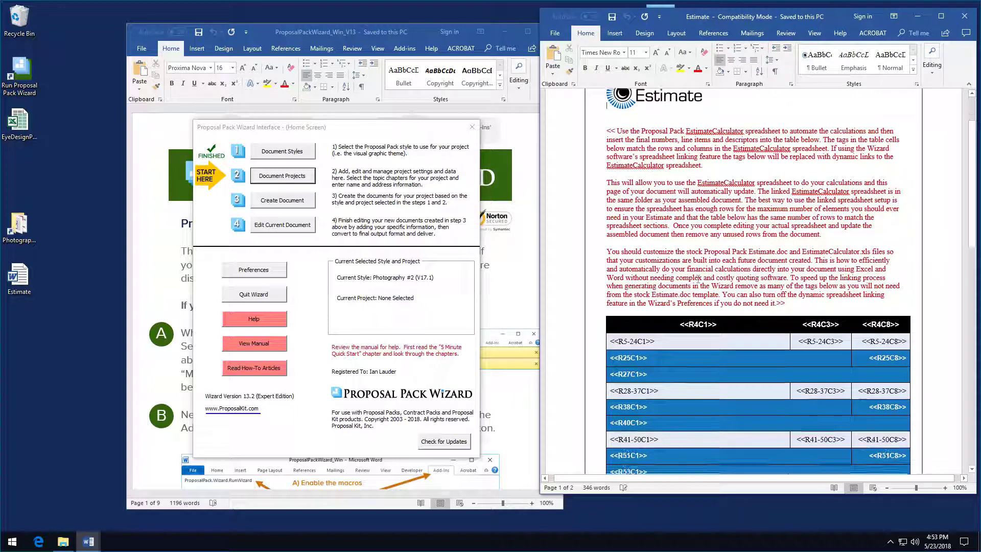
scroll(698, 279, down, 2)
Step: Open the customized Estimate from the desktop, compare its cell tags side by side with the stock template, and close the stock document
double_click(20, 280)
drag(243, 11, 332, 21)
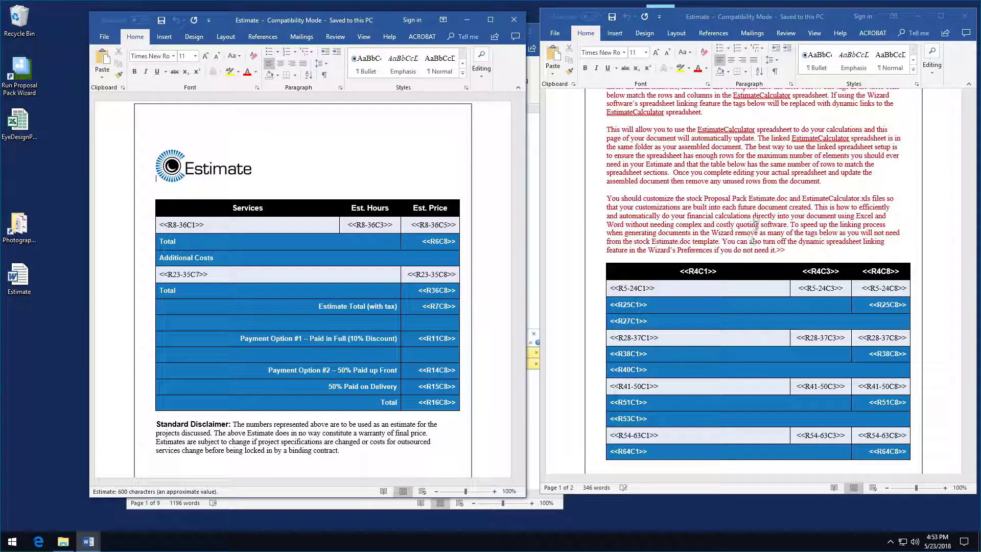
scroll(754, 219, up, 5)
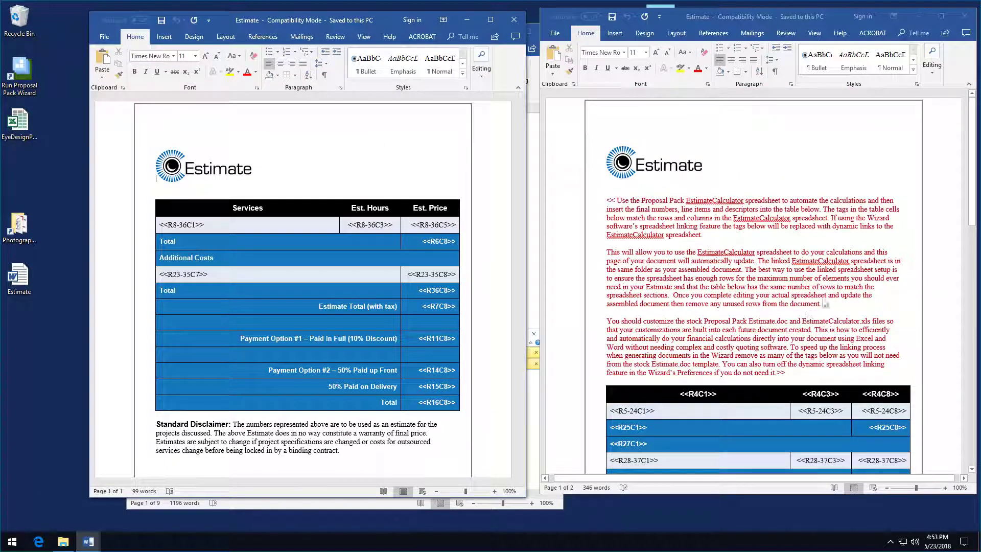
scroll(821, 307, down, 8)
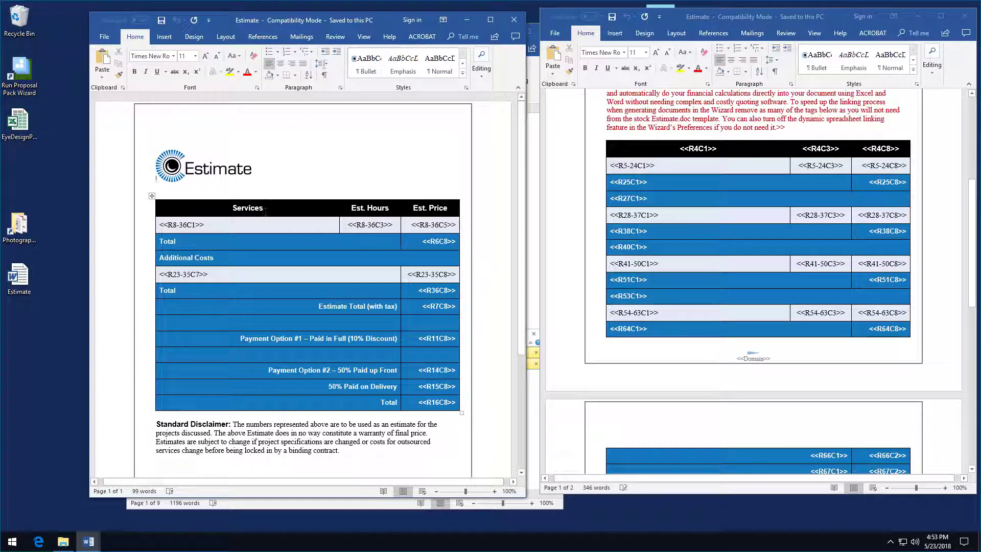
drag(317, 21, 236, 15)
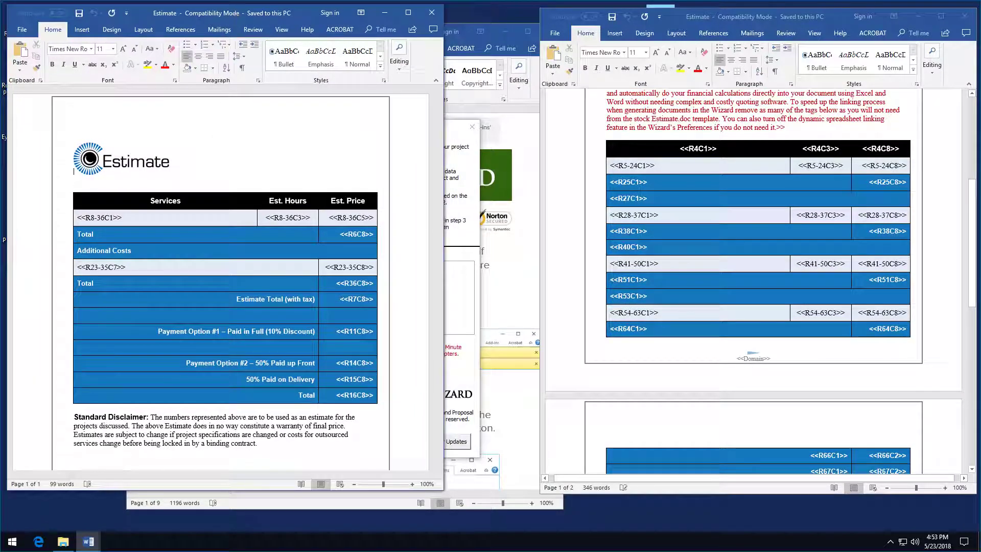
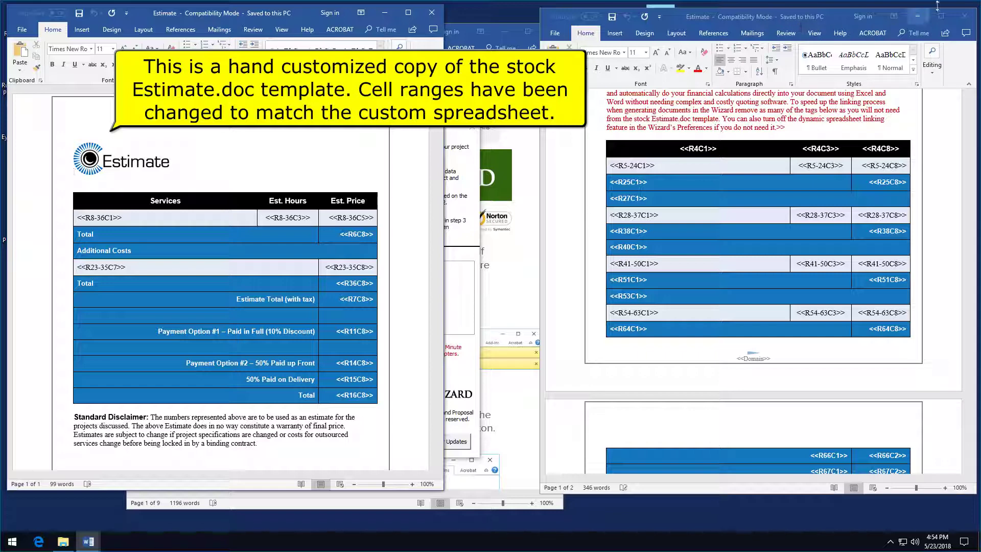
click(965, 18)
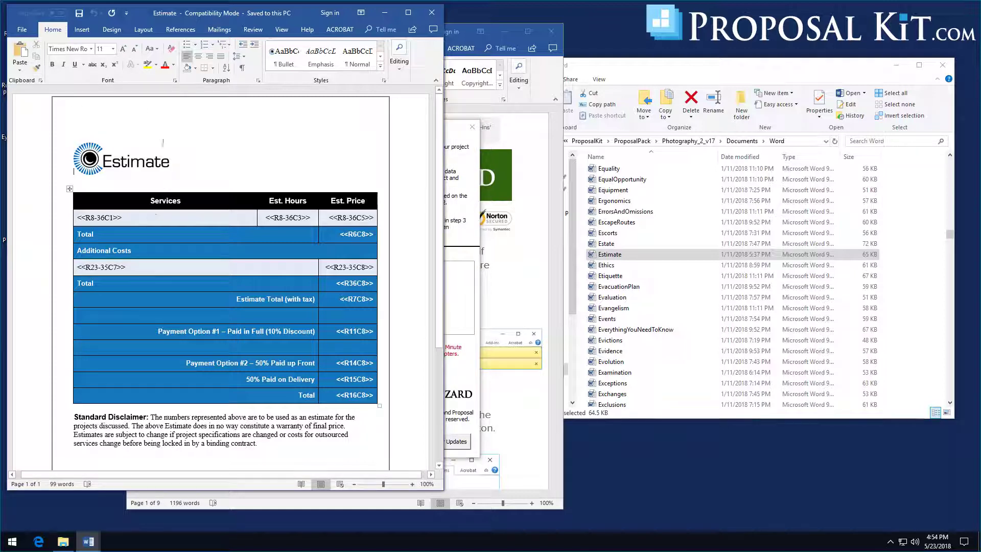
Step: Save the customized Estimate as a Word 97-2003 document over Estimate in Photography_2_v17 > Documents > Word, replacing the existing file
click(22, 32)
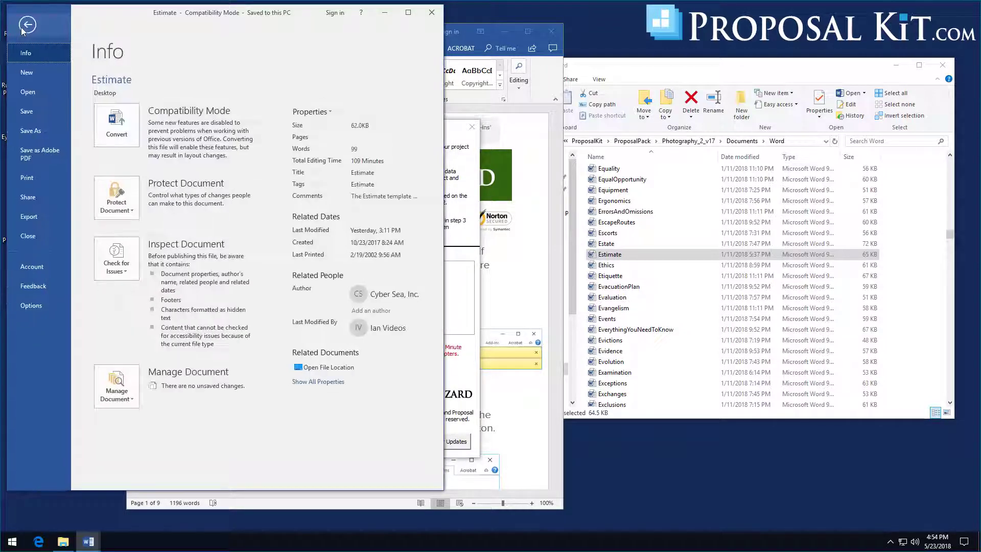
click(35, 133)
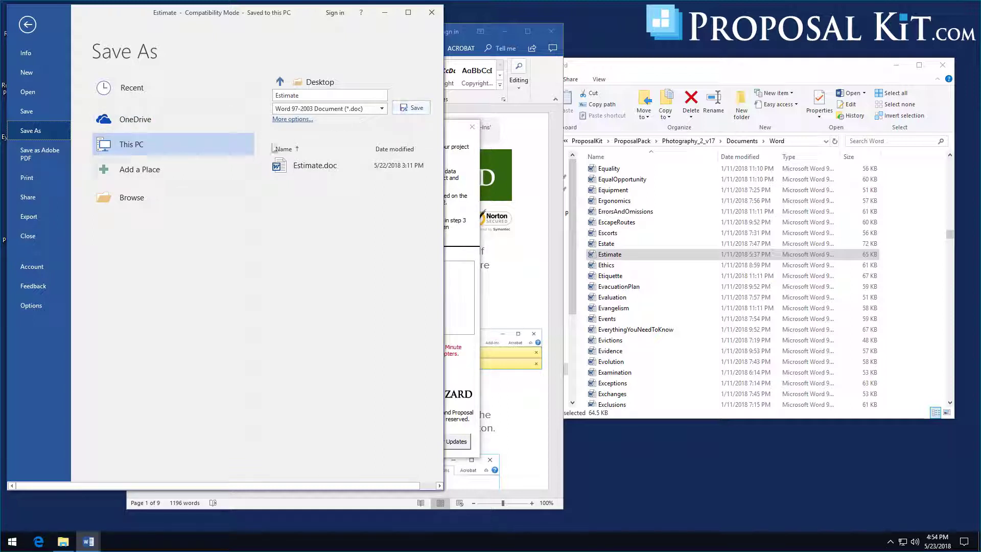
double_click(147, 145)
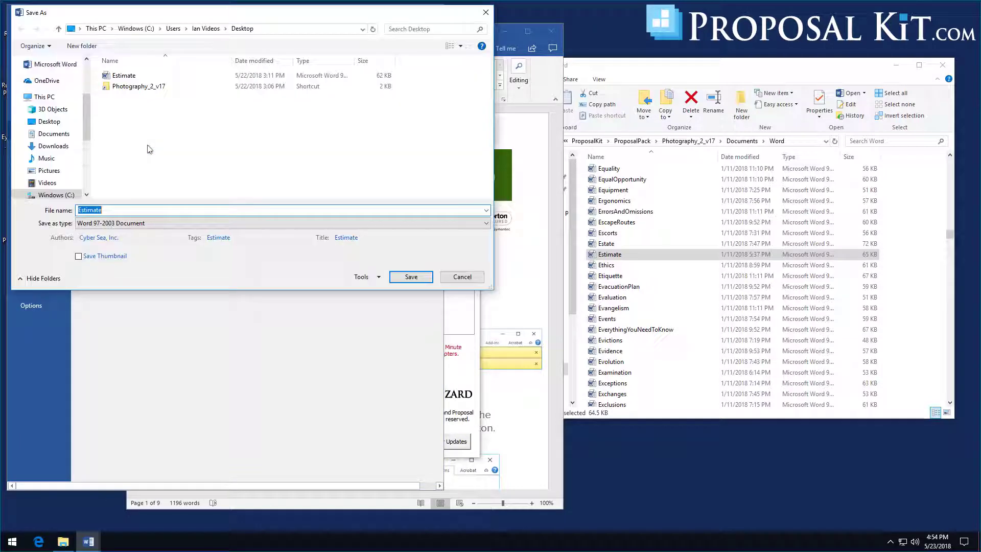
double_click(128, 87)
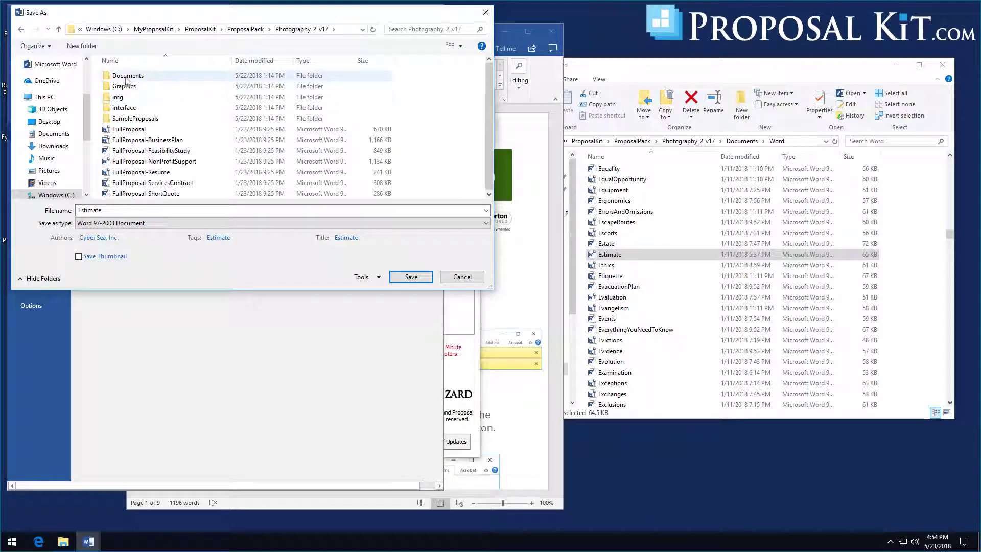
double_click(127, 76)
double_click(121, 97)
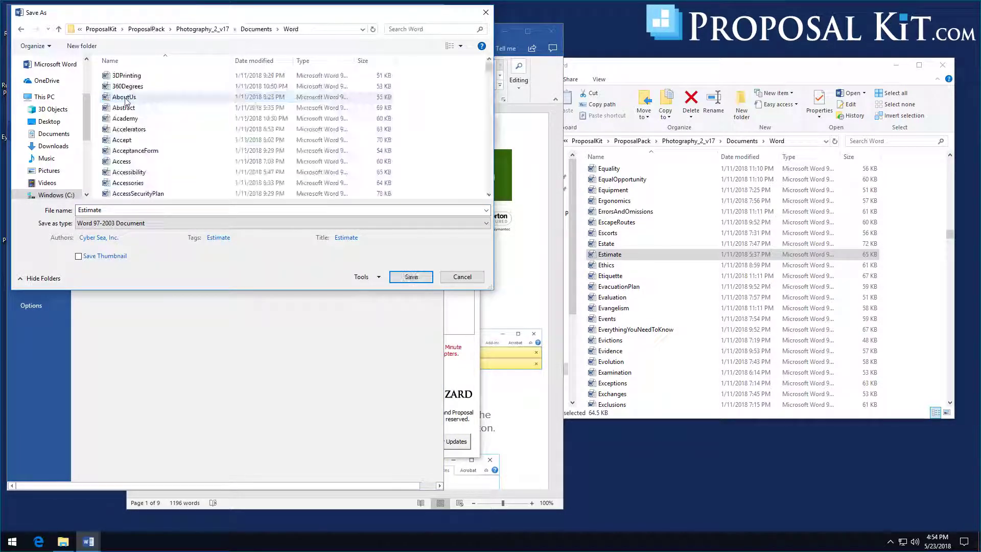
click(412, 277)
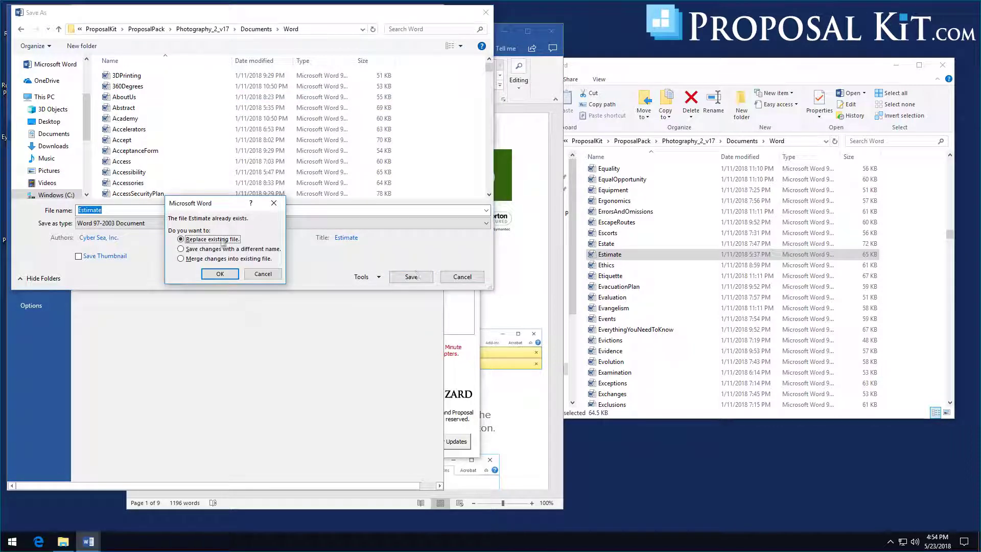
click(218, 274)
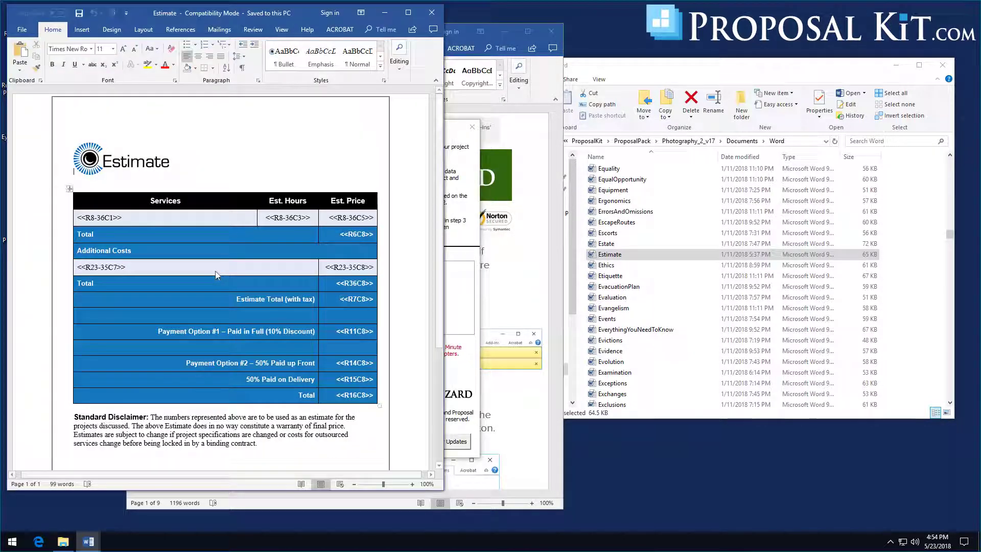
Step: Open EstimateCalculator from the Spreadsheets folder beside the Estimate template and compare the template's tags with the spreadsheet's rows and columns
click(737, 141)
drag(651, 183, 654, 187)
double_click(654, 187)
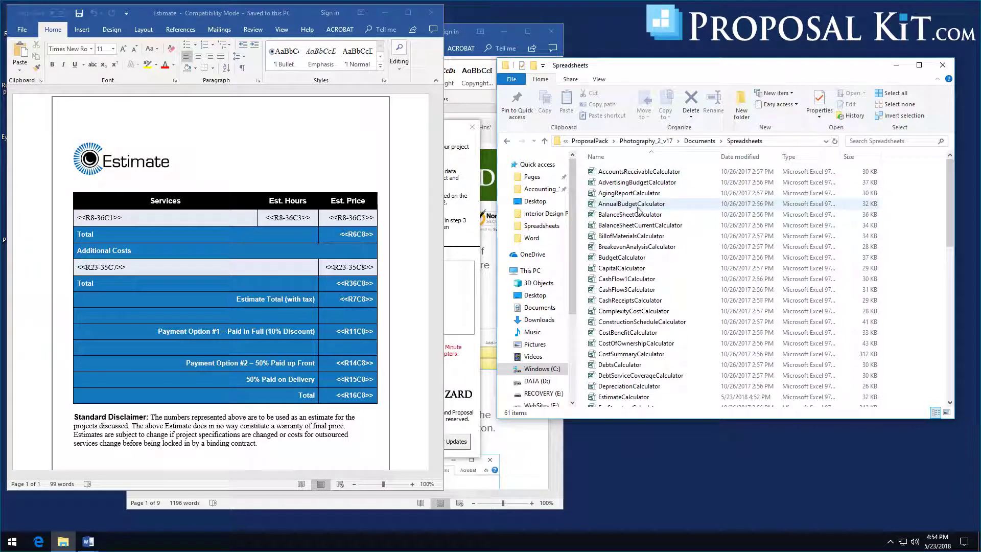
scroll(626, 340, down, 1)
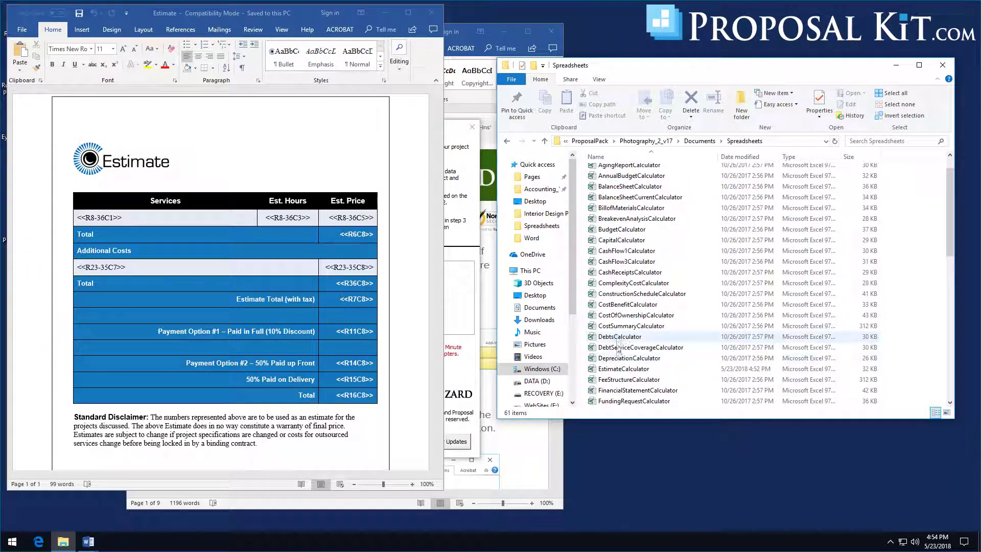
double_click(618, 370)
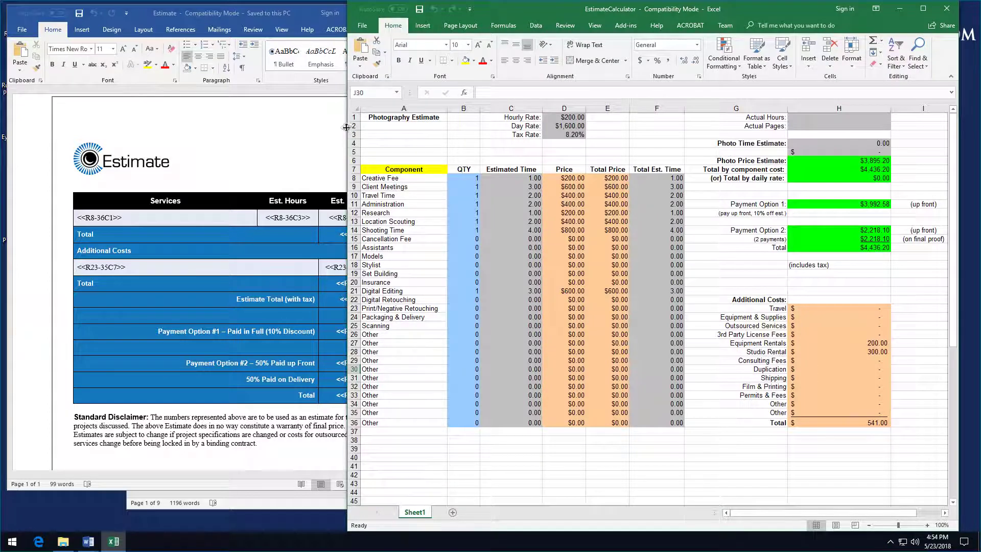
drag(346, 126, 454, 135)
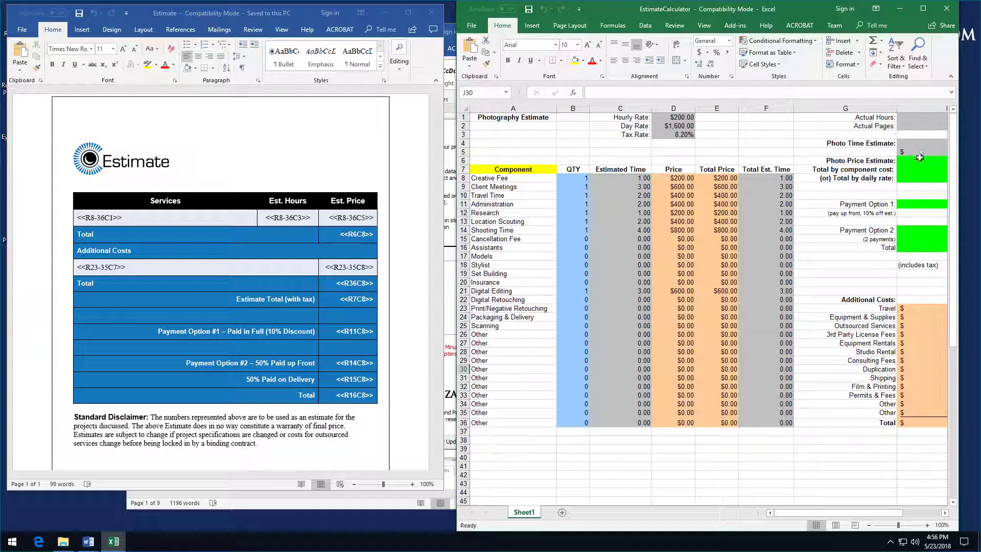
scroll(812, 355, right, 2)
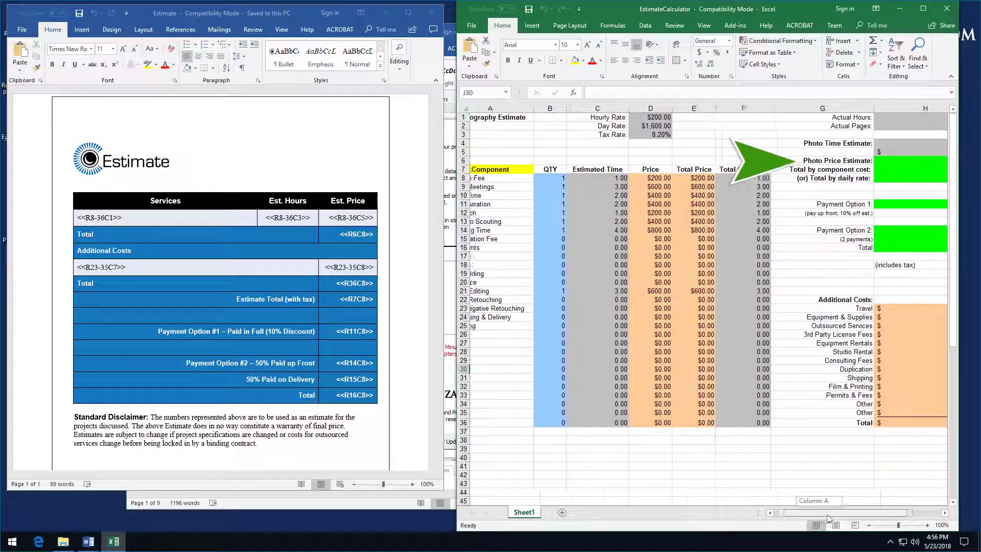
scroll(813, 355, right, 1)
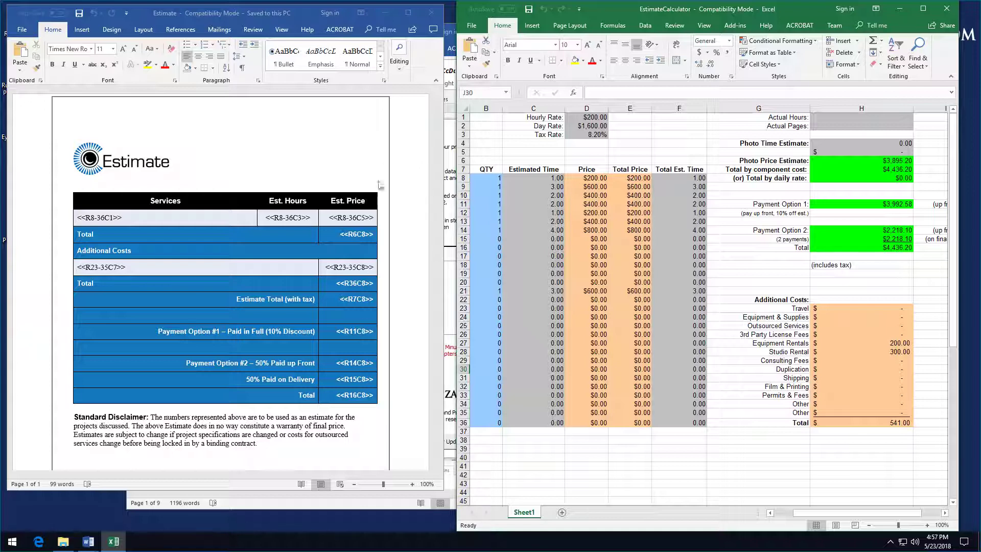
Step: Close the Estimate template, the EstimateCalculator workbook and the Spreadsheets folder window
click(431, 13)
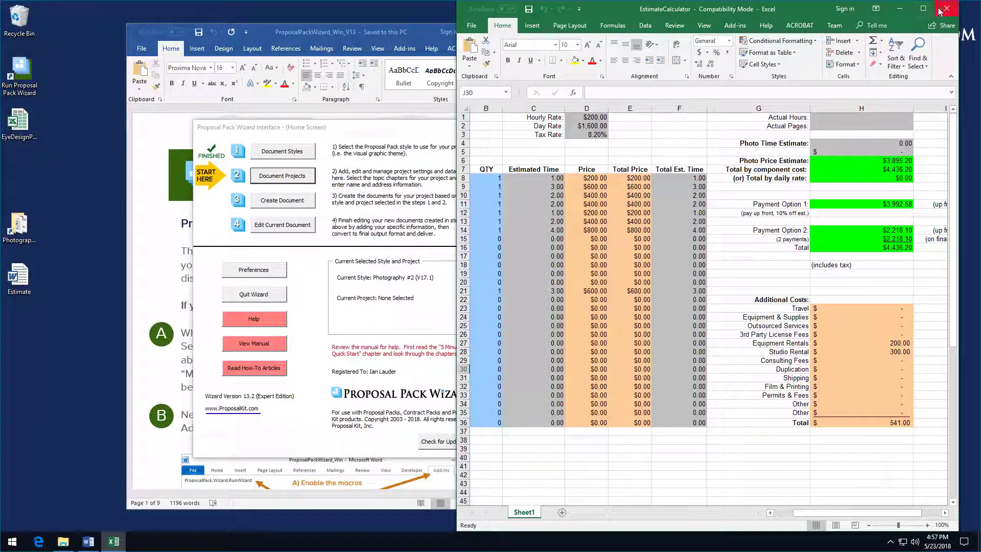
click(946, 9)
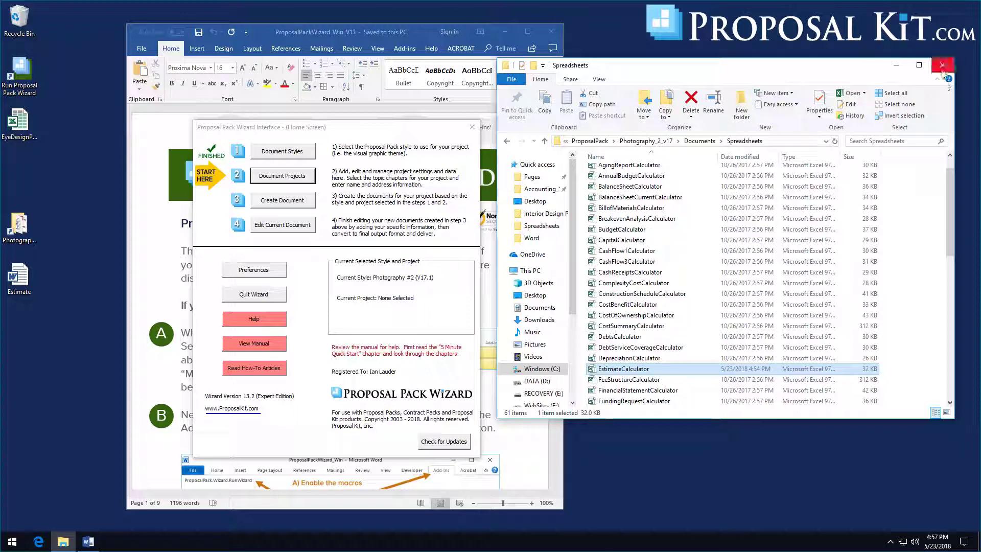
click(942, 65)
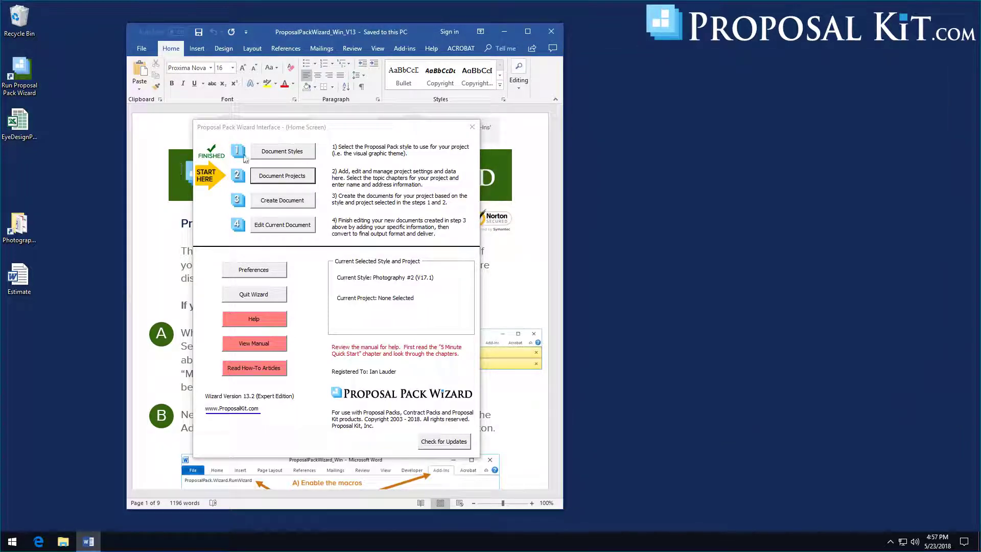
Step: Start a new project with the Cover Letter, Title Page, Table of Contents, Introduction, Estimate, Company History, Services Provided and Back Page templates
click(274, 180)
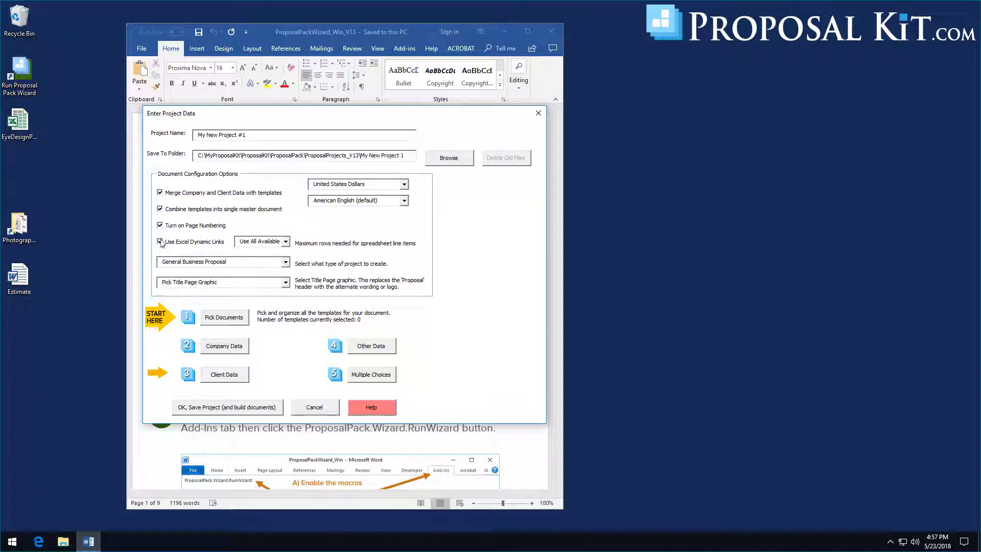
click(220, 318)
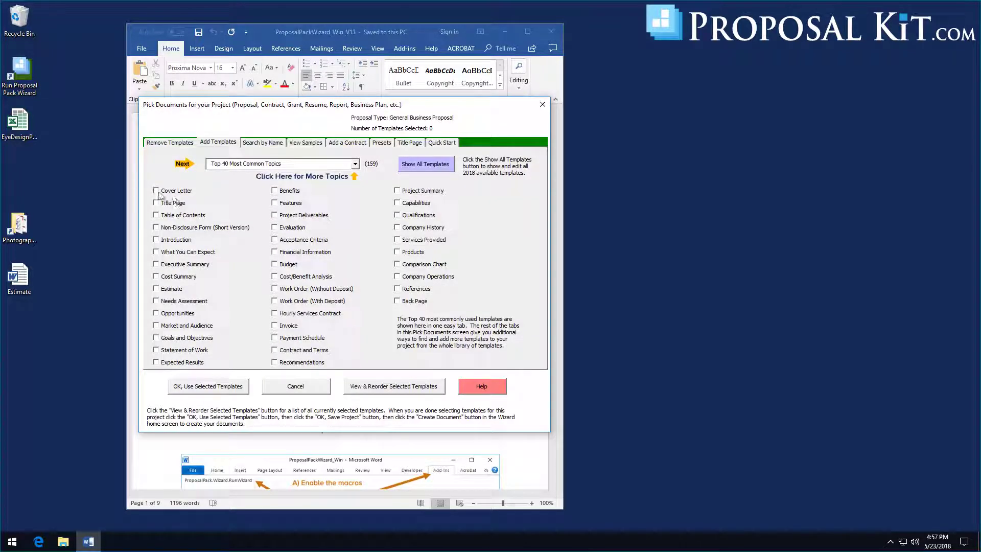
click(157, 191)
click(157, 203)
click(398, 301)
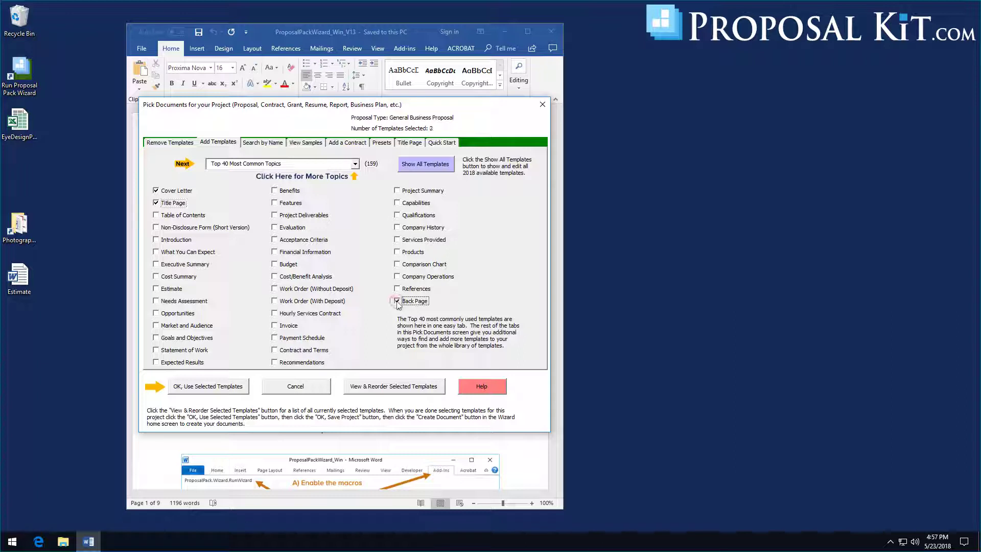
click(157, 219)
click(160, 242)
click(172, 290)
click(397, 228)
click(398, 240)
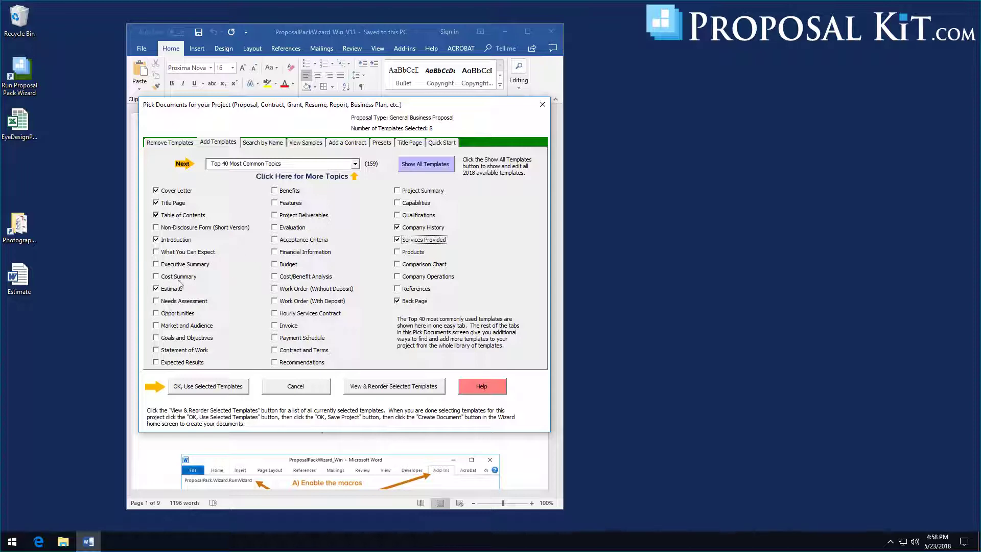
click(208, 386)
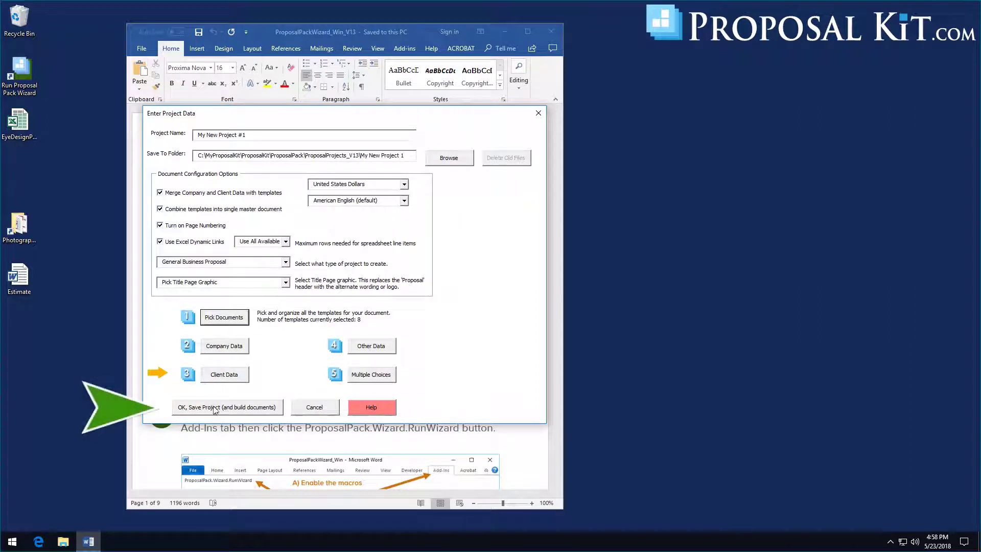
Step: Save the project, build its documents and open the generated proposal for editing
click(214, 407)
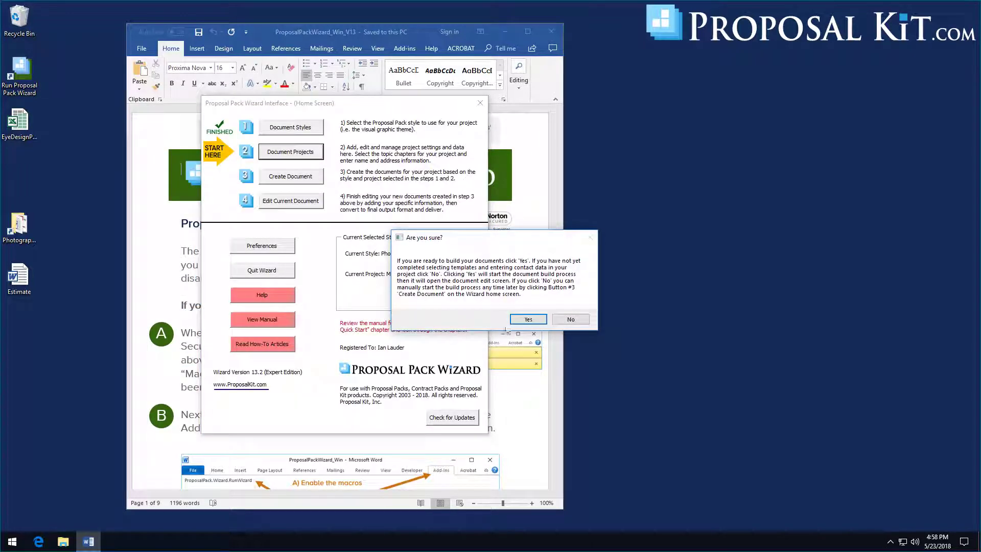
click(519, 321)
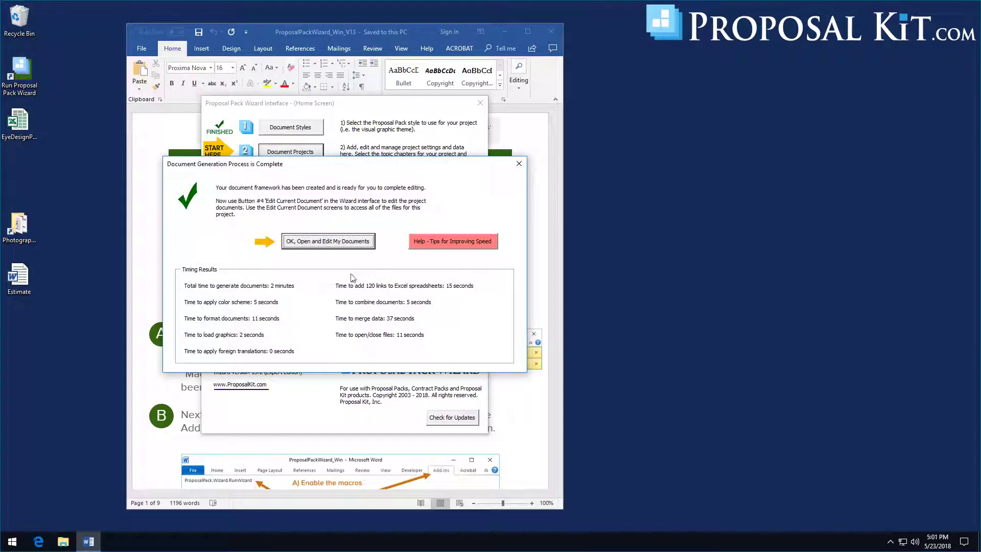
click(306, 240)
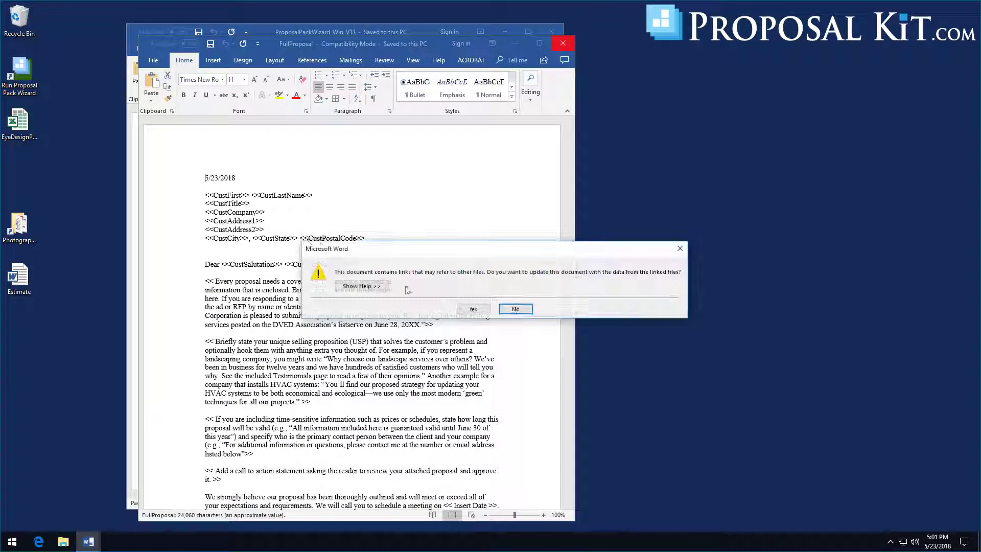
Step: Update FullProposal with the data from its linked files and show its Estimate table beside the EstimateCalculator workbook
drag(494, 246, 593, 161)
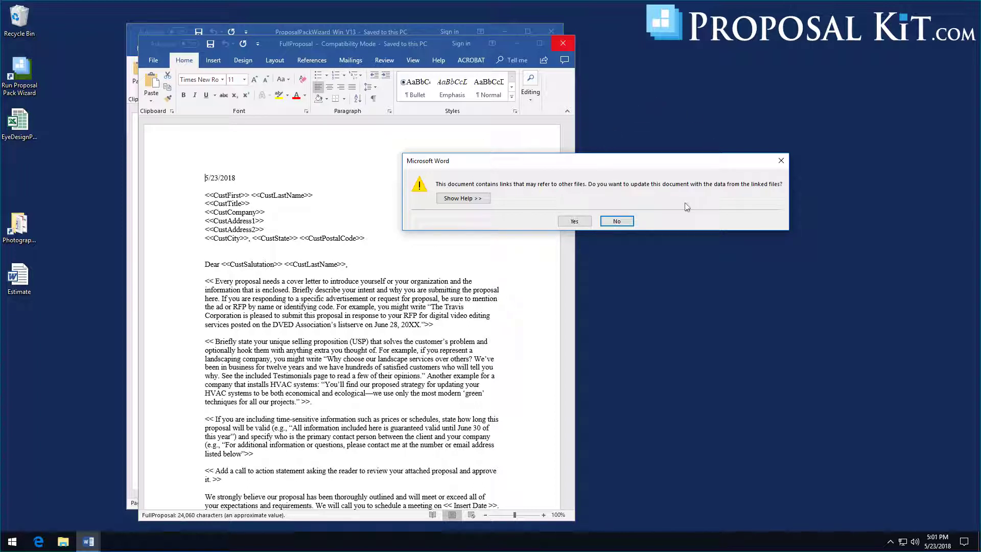
click(574, 223)
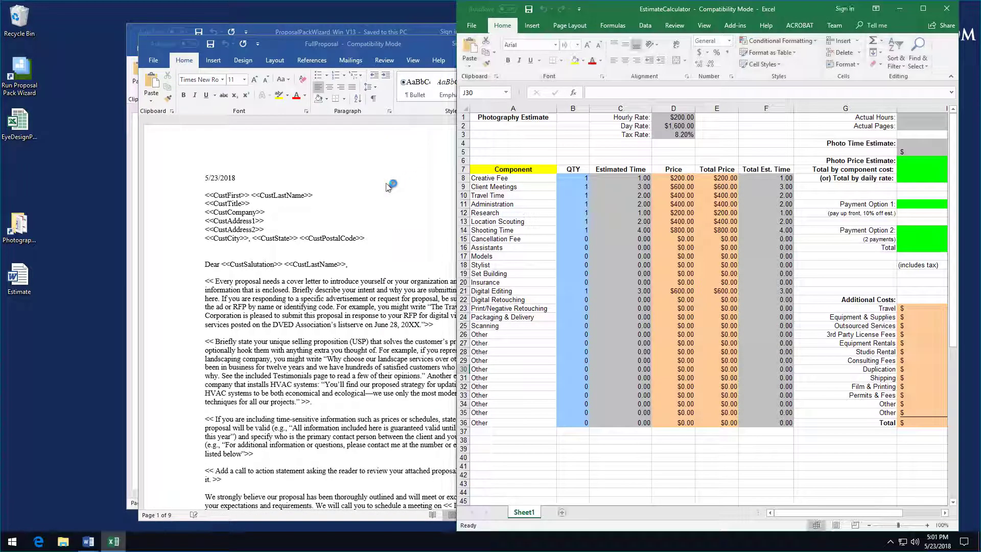
drag(408, 45, 286, 19)
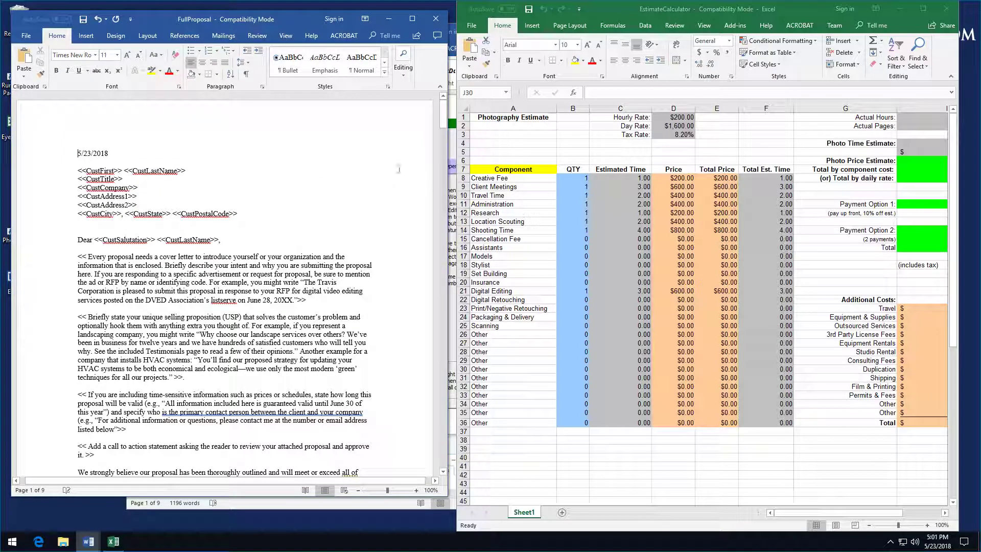
mouse_move(440, 115)
mouse_down()
mouse_move(445, 325)
mouse_move(450, 289)
mouse_up()
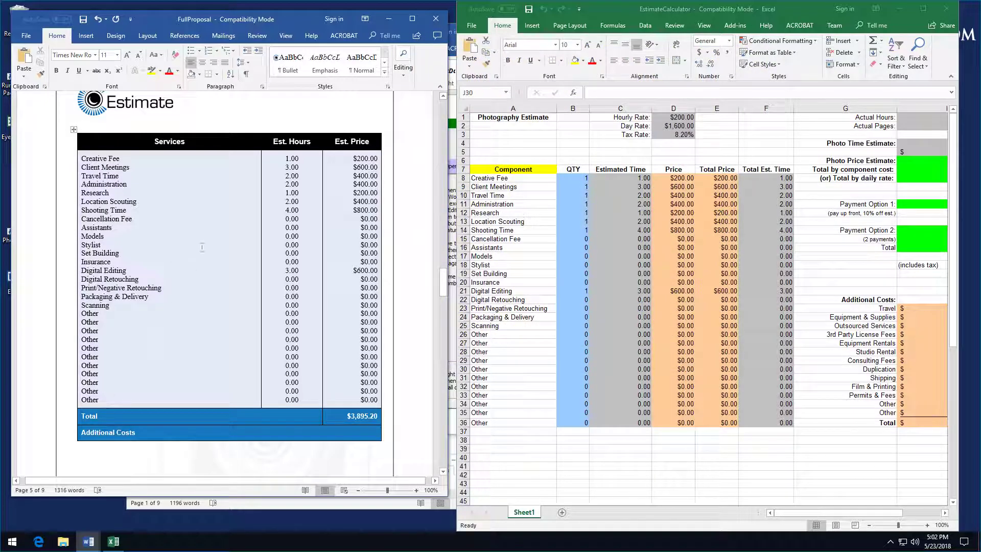
Step: Delete the service names from Digital Retouching through the last Other in the Estimate table, along with their zero Est. Hours values
double_click(91, 400)
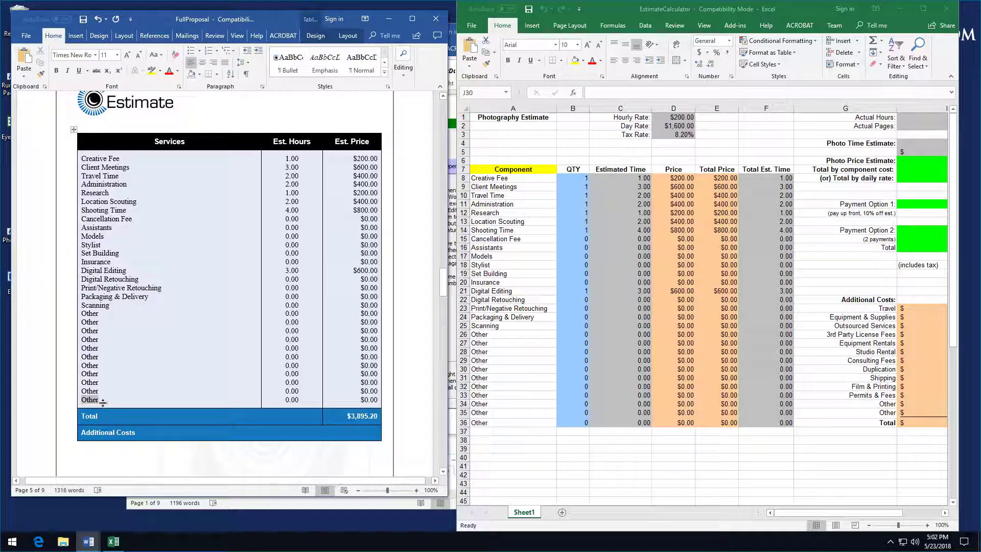
click(106, 396)
double_click(90, 399)
drag(94, 402, 80, 280)
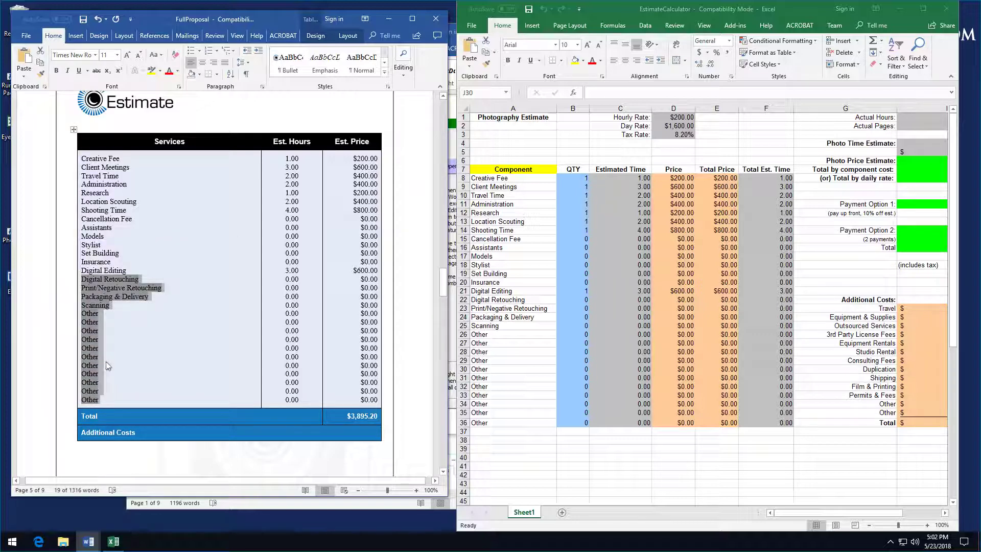
key(Delete)
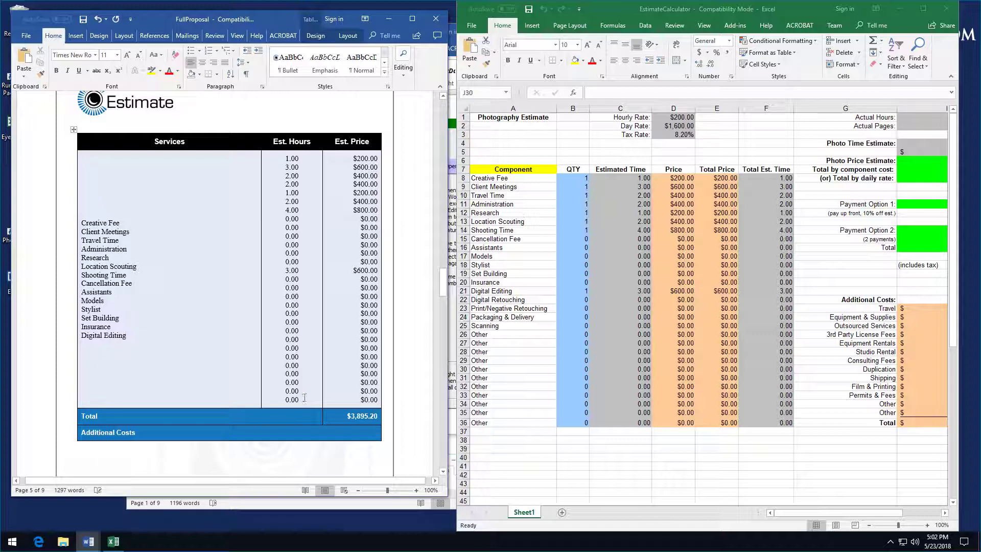
drag(304, 401, 270, 292)
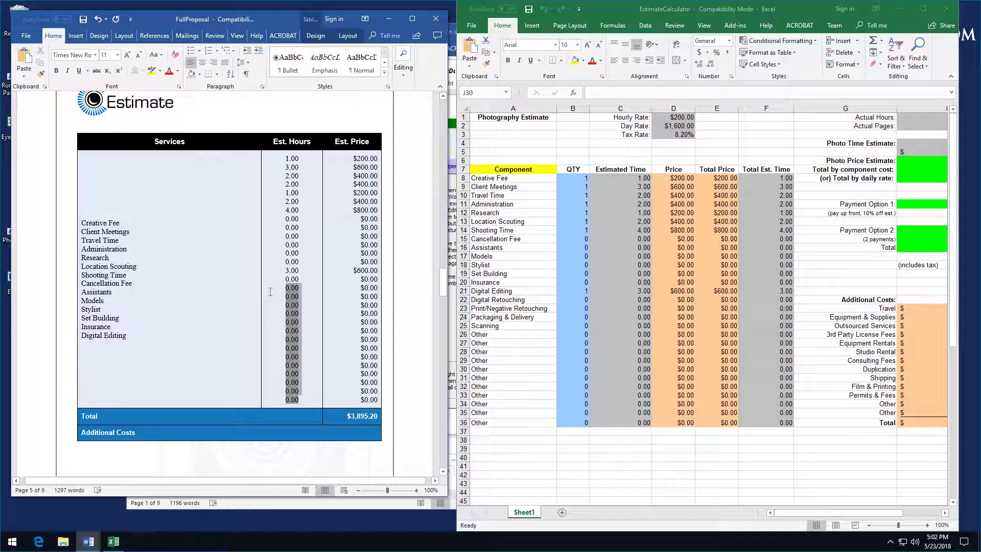
key(Delete)
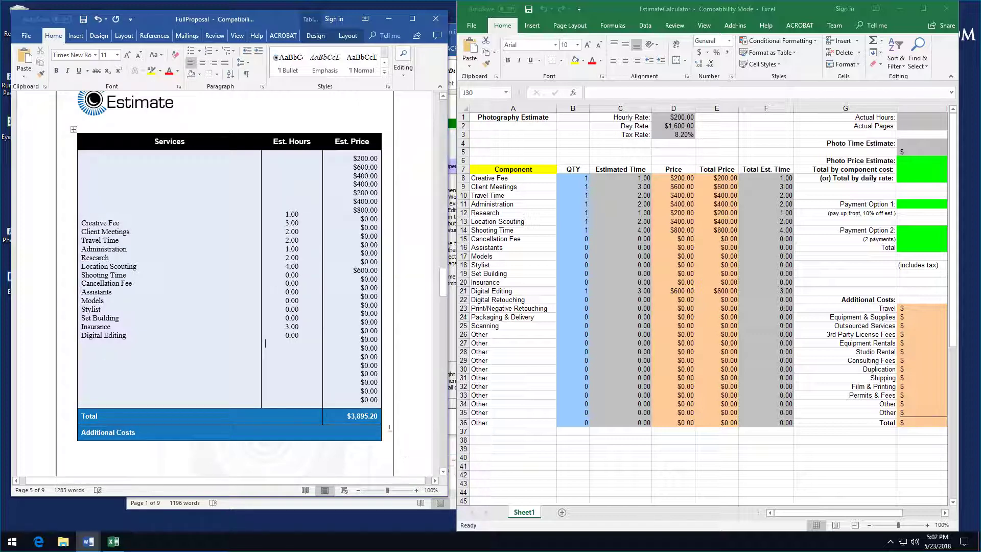
Step: Delete the zero Est. Price entries below Digital Editing's $600.00 and remove the leftover blank line
drag(379, 403, 357, 155)
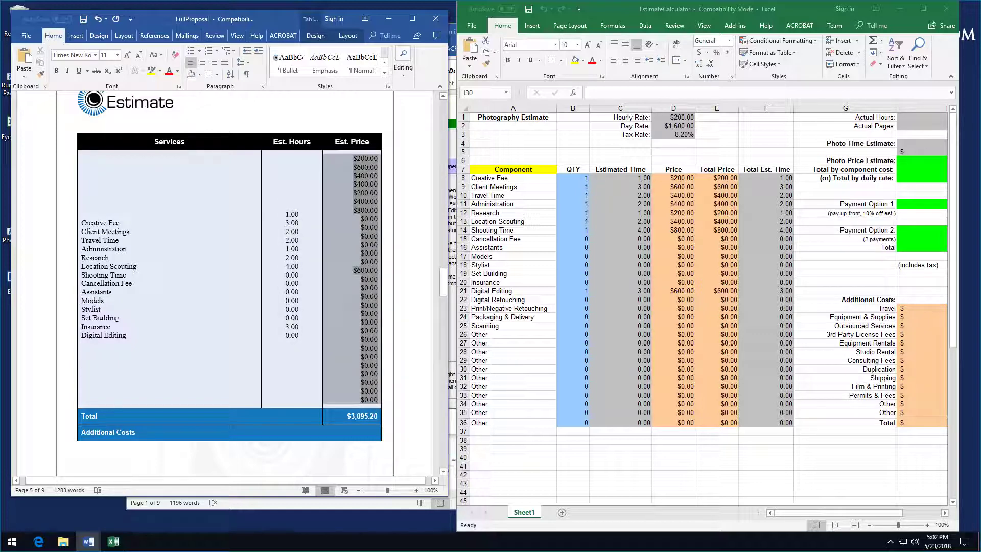
click(378, 401)
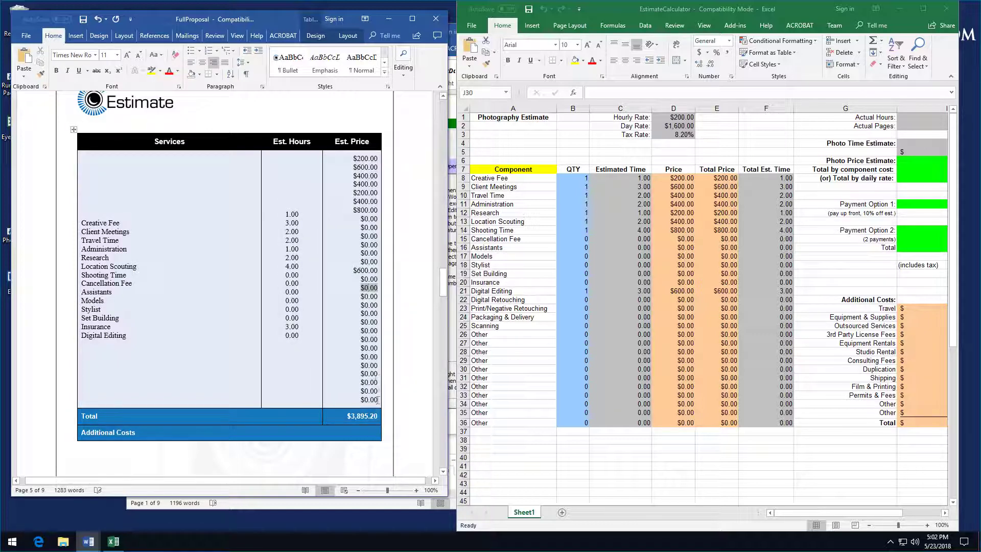
drag(378, 401, 365, 280)
key(Delete)
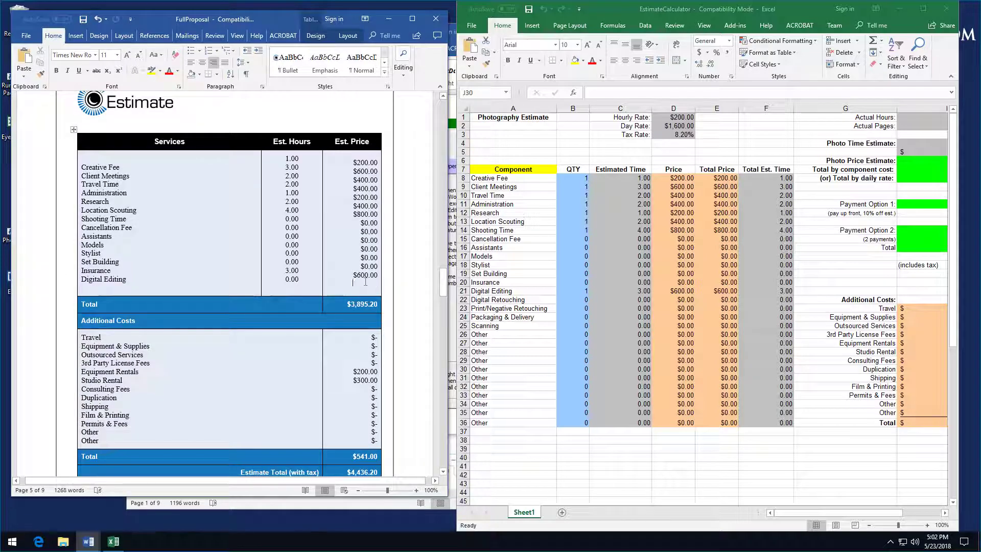
key(BackSpace)
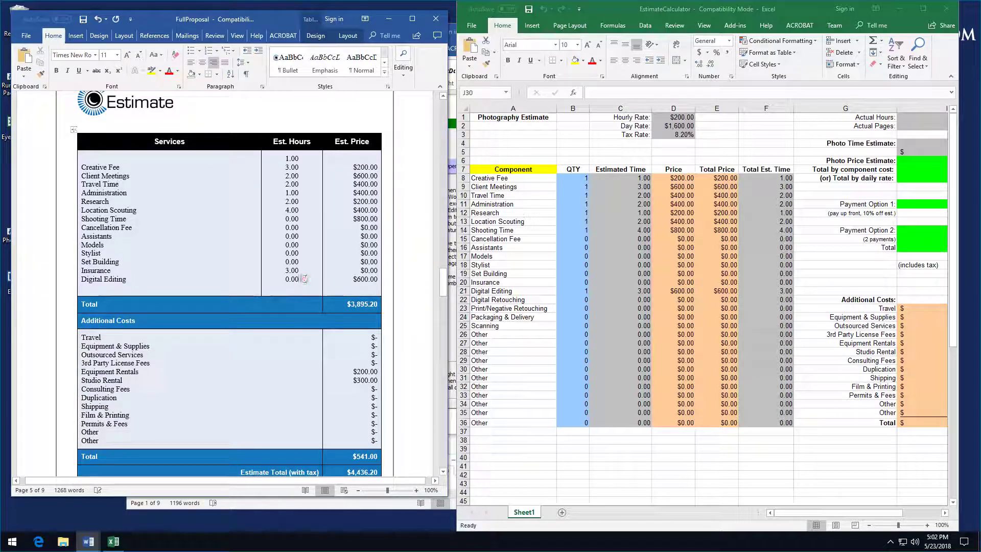
Step: Remove the unused Cancellation Fee through Insurance services with their zero hours and prices, keeping Digital Editing directly below Shooting Time
double_click(295, 279)
key(Delete)
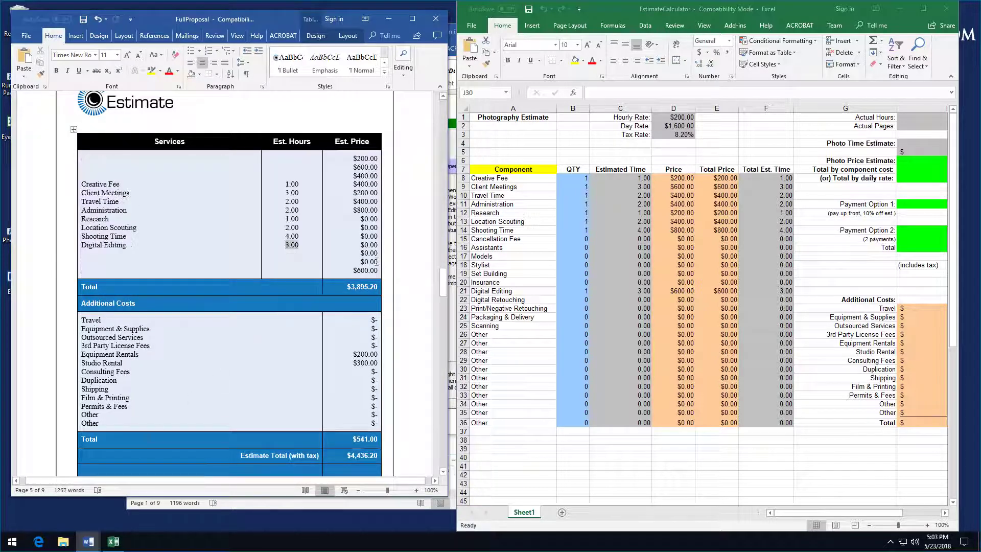
drag(376, 261, 378, 213)
key(Delete)
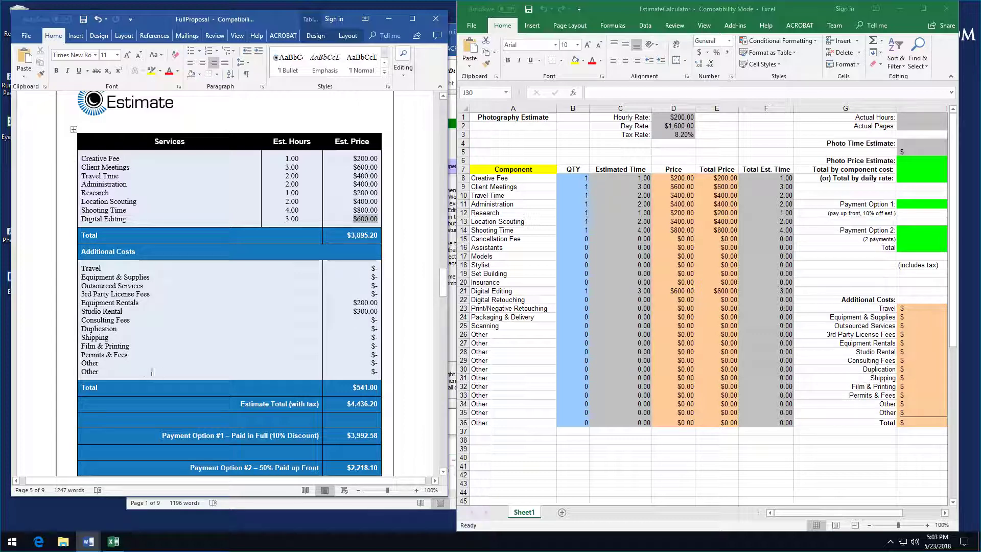
key(BackSpace)
Step: Delete every unused Additional Costs item and its empty price, keeping only Equipment Rentals and Studio Rental
drag(67, 337, 66, 288)
key(BackSpace)
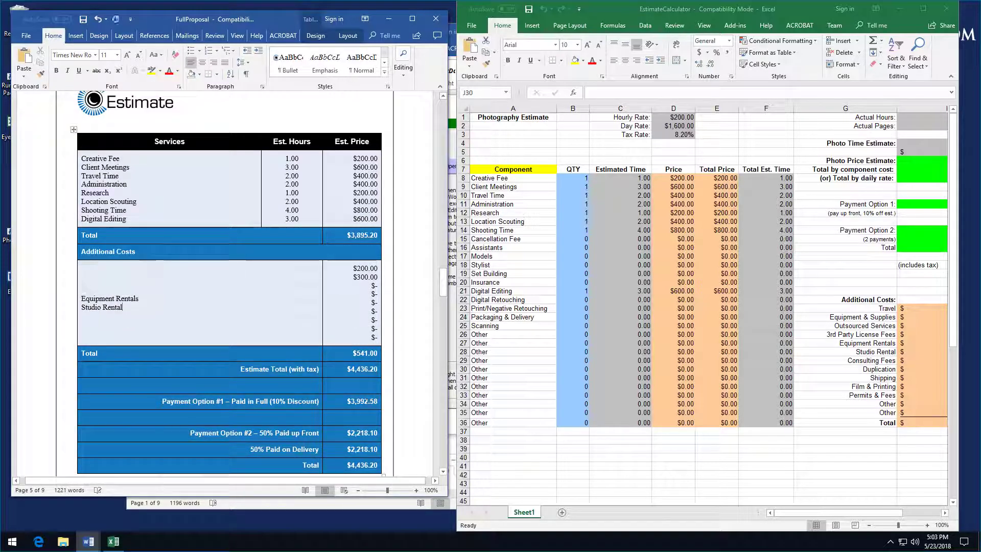
drag(376, 337, 363, 288)
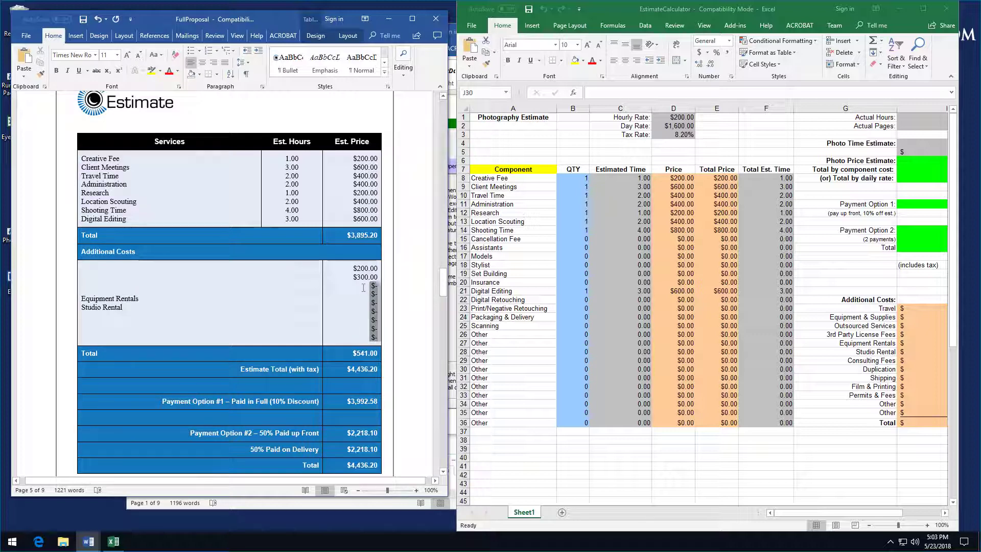
key(BackSpace)
key(BackSpace)
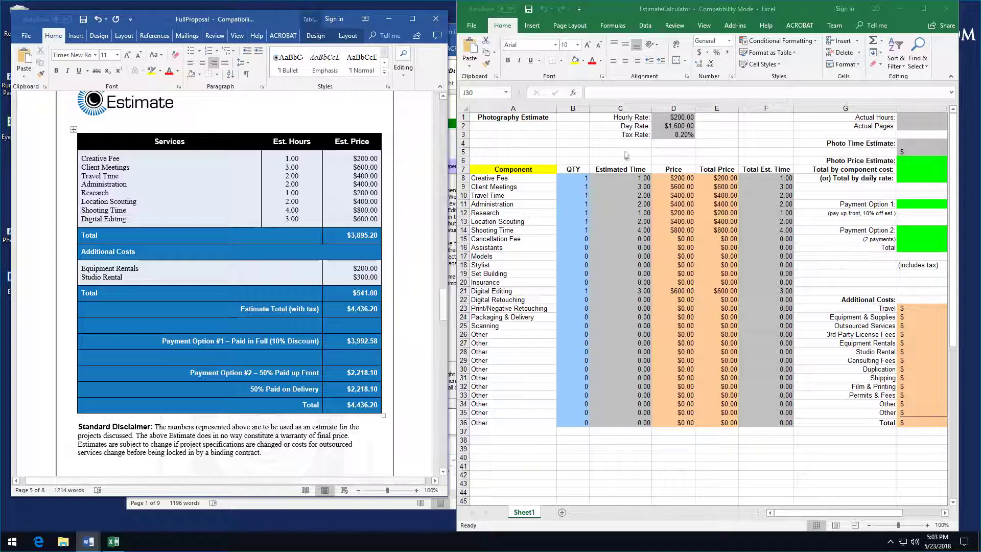
Step: Compare the estimate totals with the spreadsheet's payment options and additional costs, then save and close FullProposal
drag(863, 512, 917, 512)
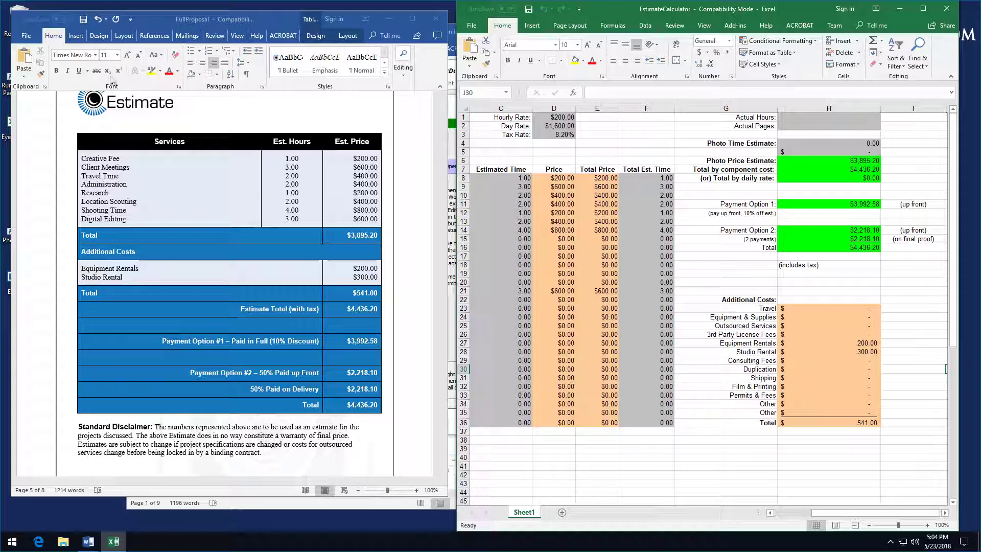
click(83, 21)
click(83, 21)
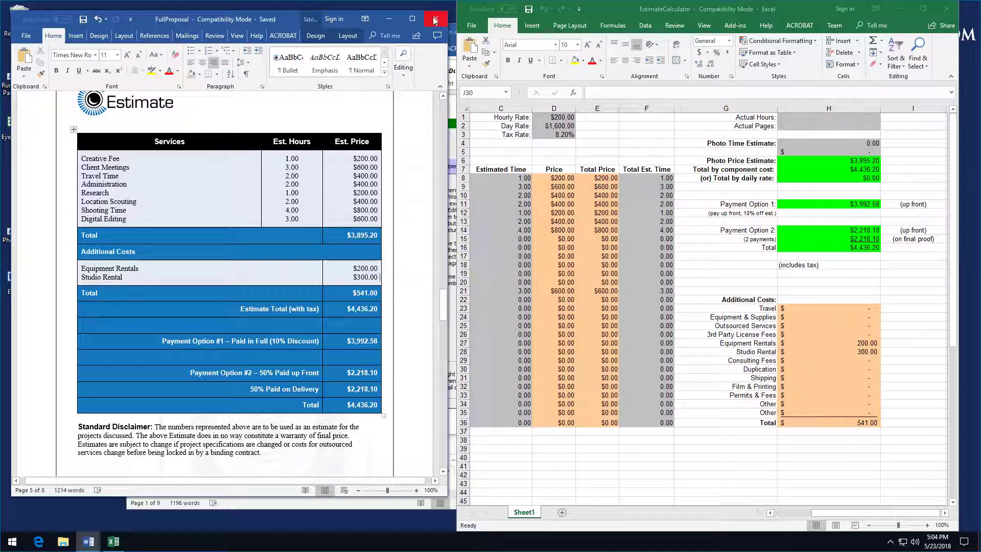
click(435, 19)
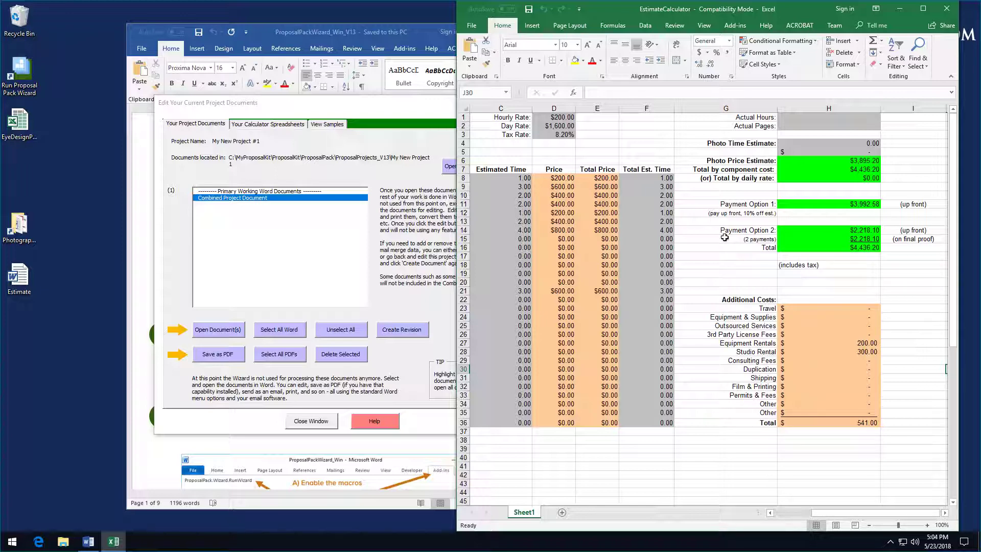
Step: Set the Creative Fee price in cell D8 of EstimateCalculator to 20000, check the totals and save the workbook
click(513, 178)
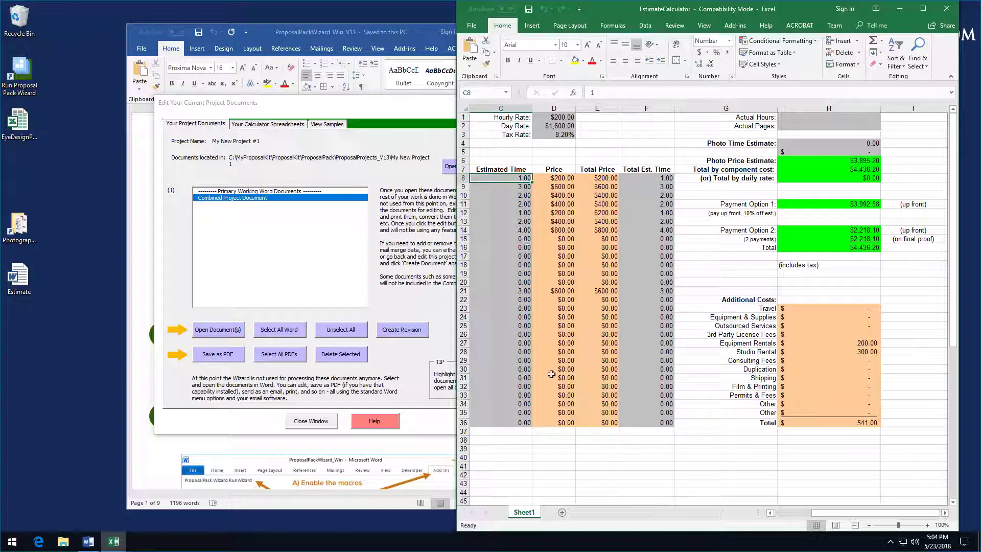
click(792, 518)
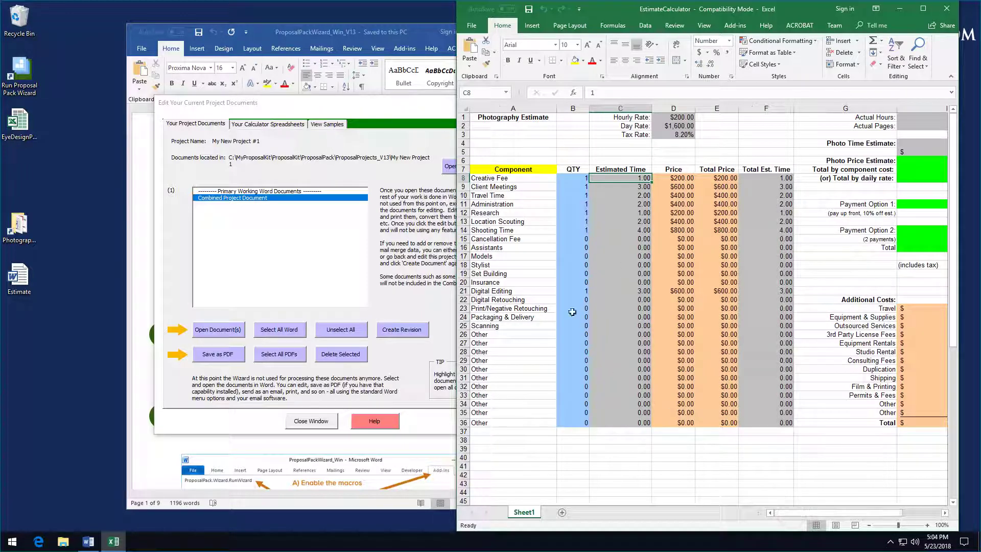
click(672, 195)
click(672, 178)
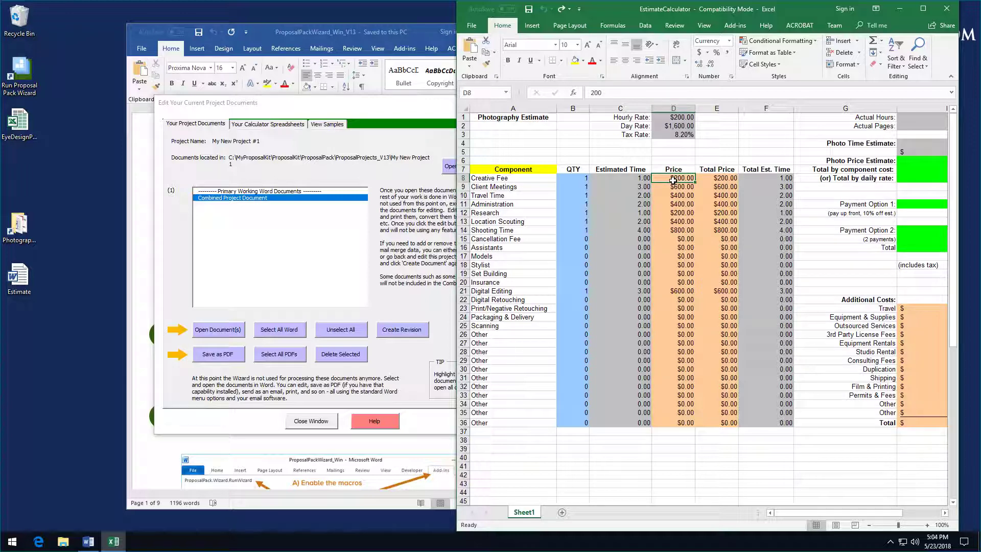
click(603, 92)
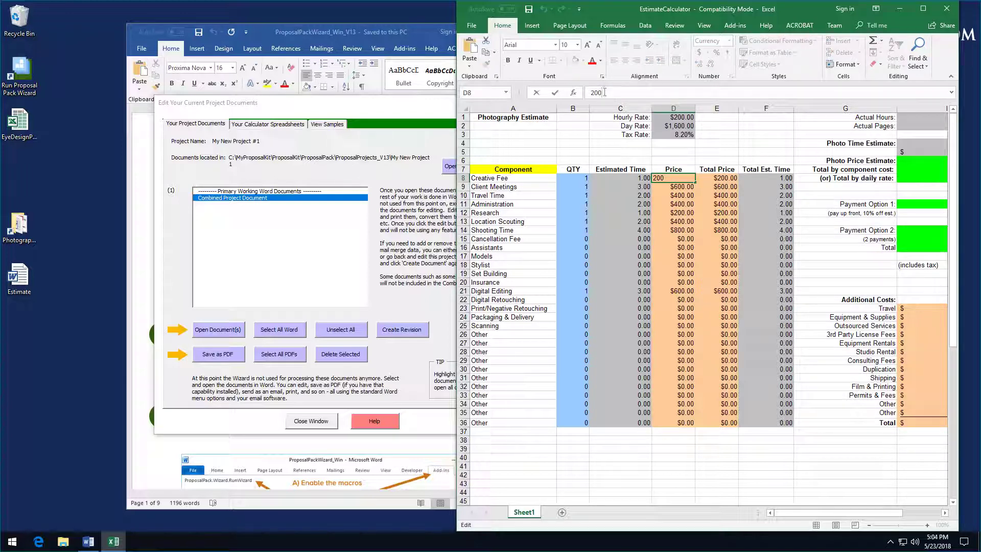
text(00)
click(555, 92)
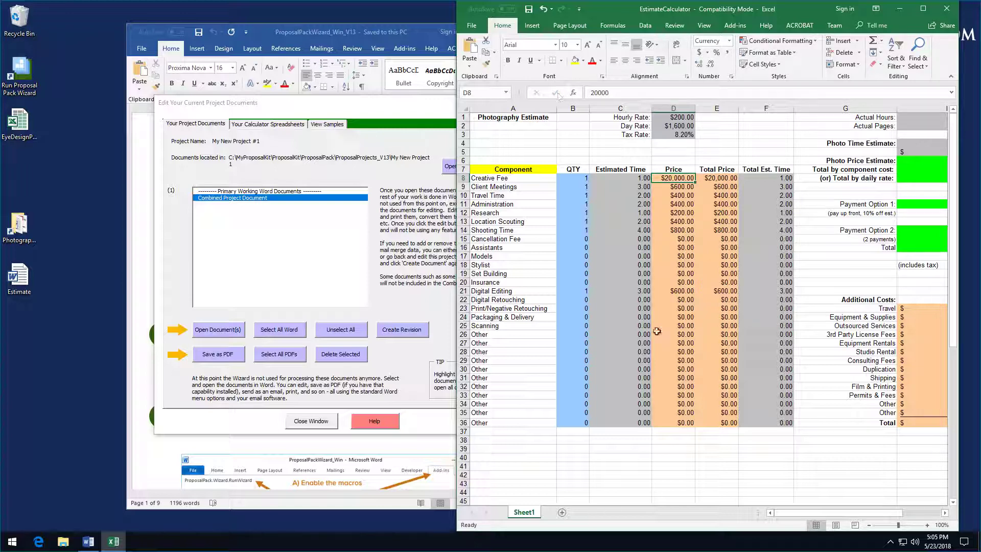
drag(815, 512, 854, 513)
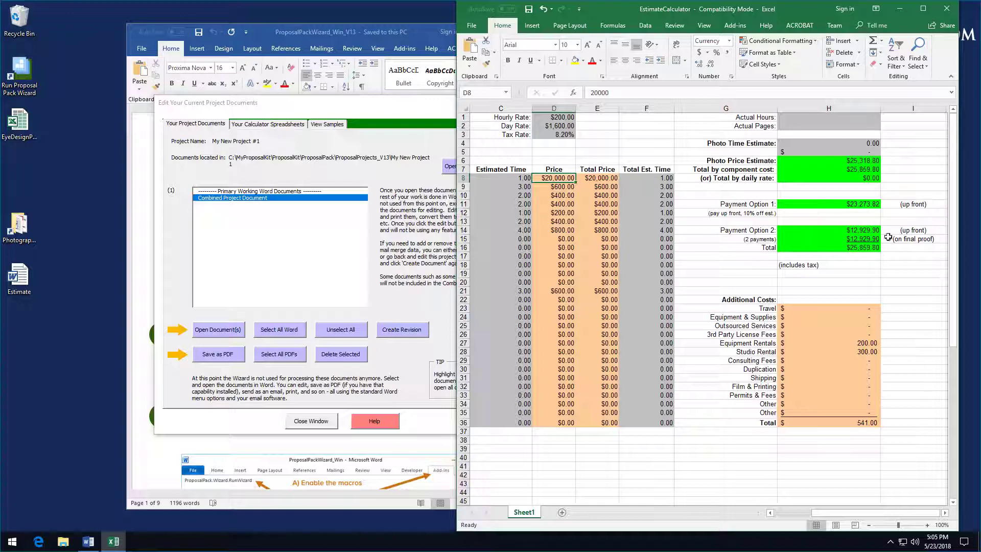
click(528, 9)
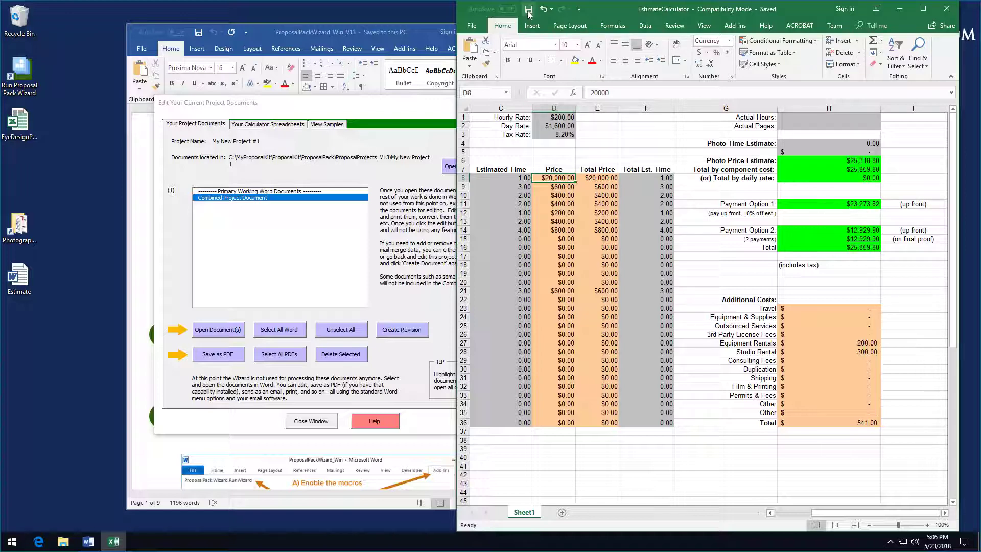
Step: Reopen the Combined Project Document from the project's document list and update it with the data from the linked files
click(248, 199)
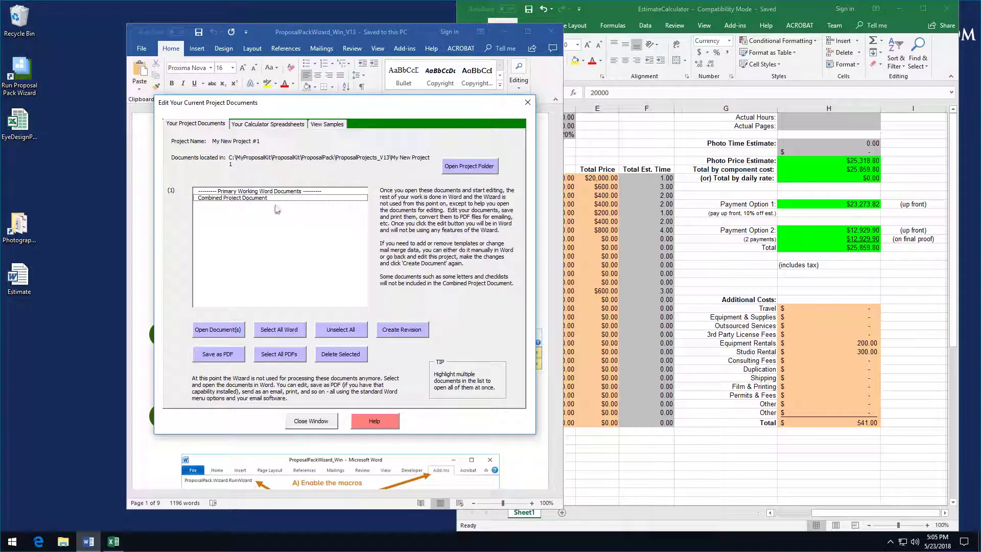
click(262, 199)
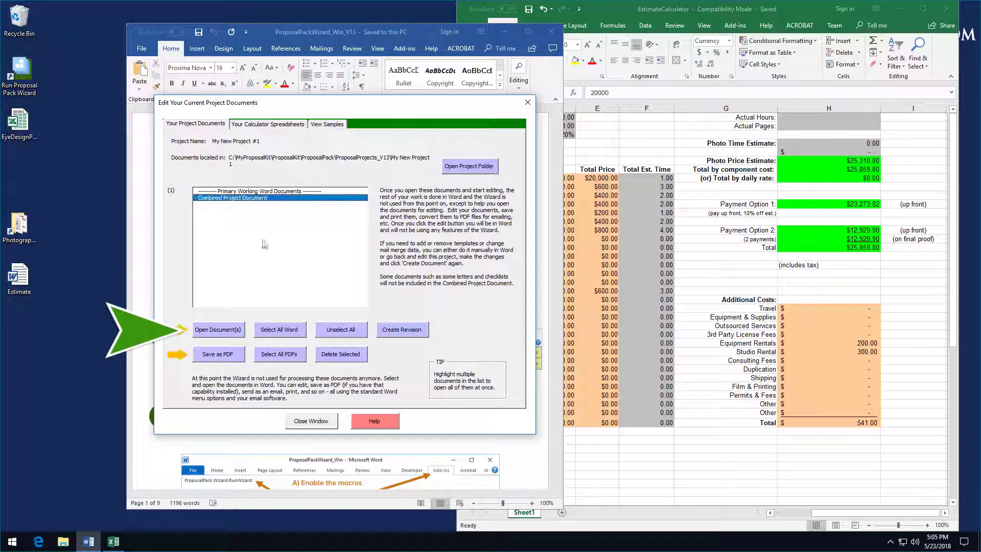
click(220, 331)
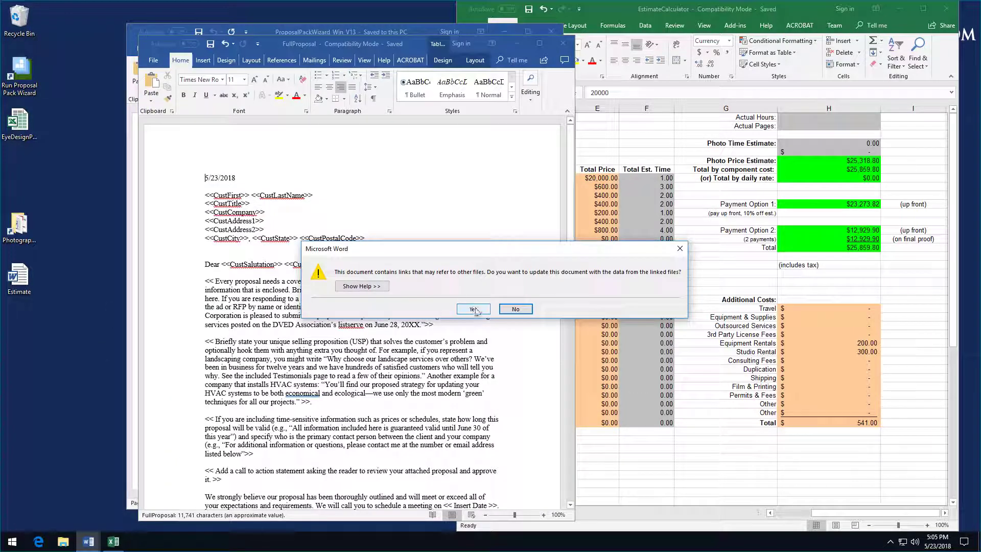
click(473, 309)
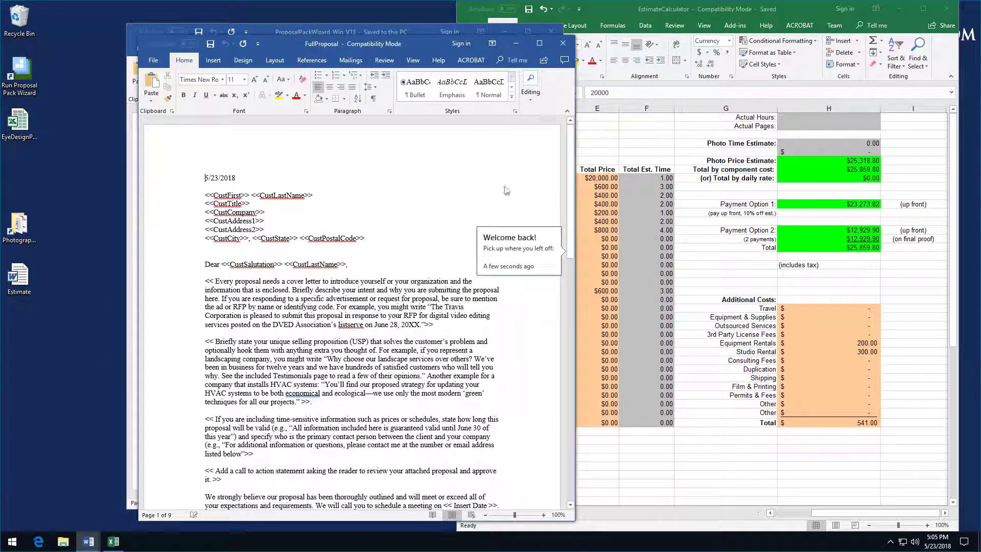
Step: Compare the Estimate page of FullProposal with the prices and totals in the EstimateCalculator workbook
drag(429, 44, 316, 16)
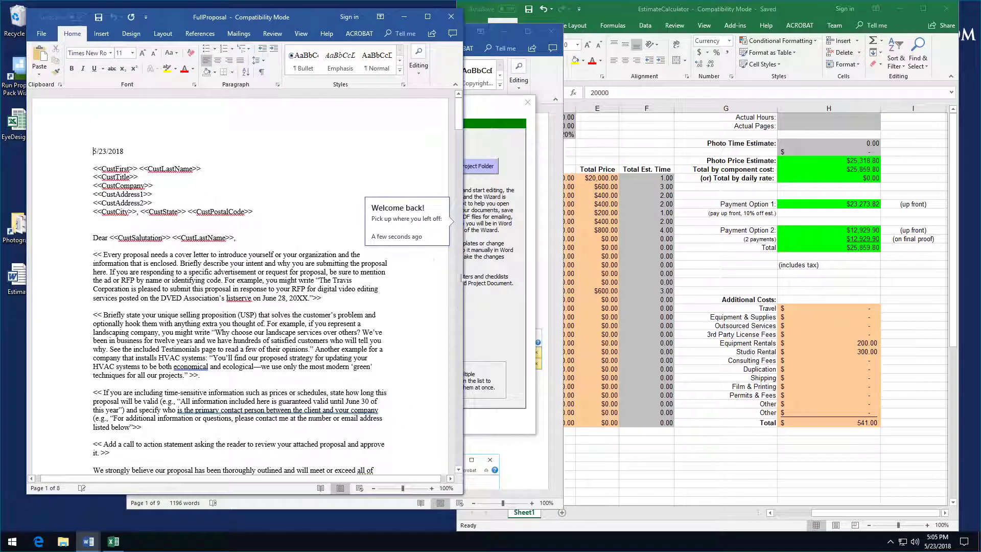
drag(458, 128, 474, 319)
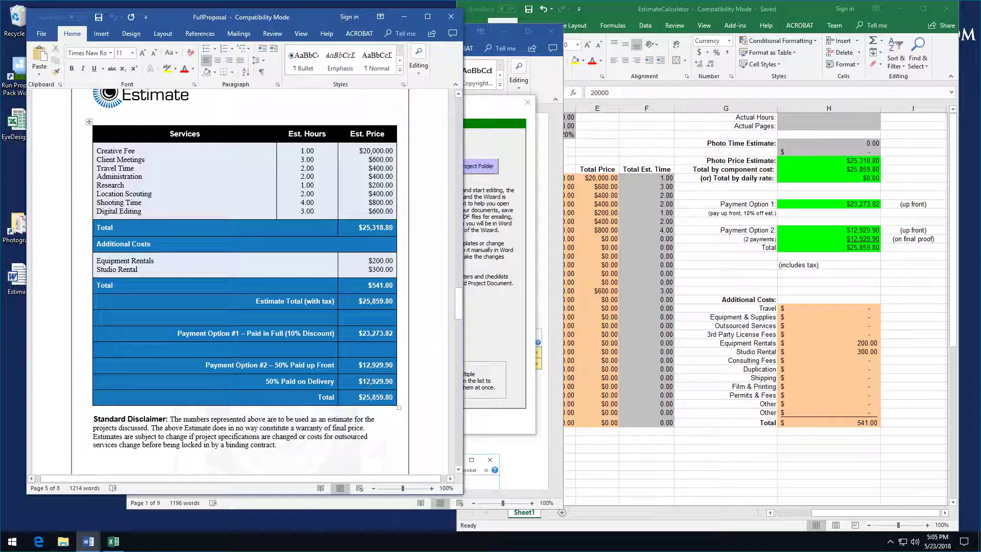
mouse_move(460, 300)
mouse_down()
mouse_move(465, 352)
mouse_move(466, 301)
mouse_up()
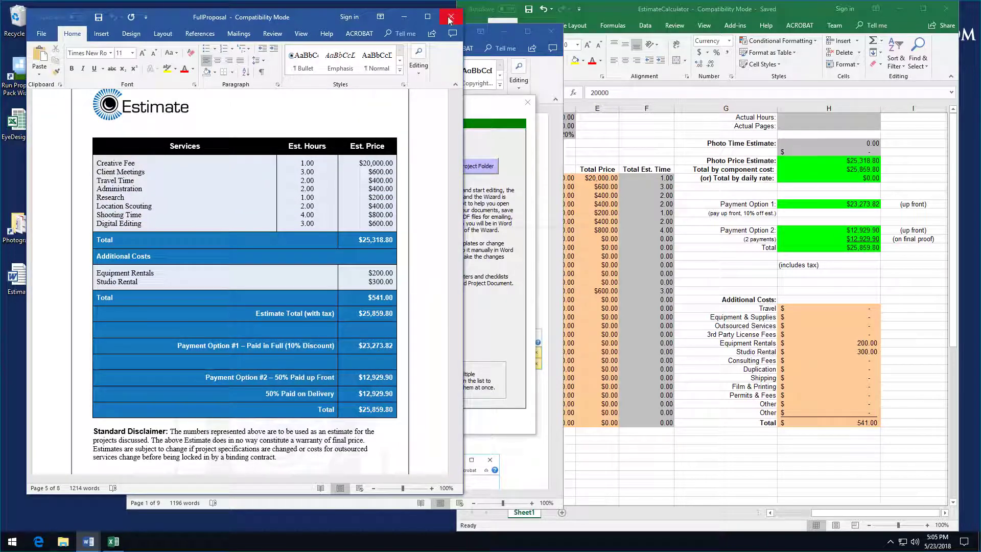
Step: Close FullProposal without saving its changes and return to the wizard's home screen
key(ctrl+w)
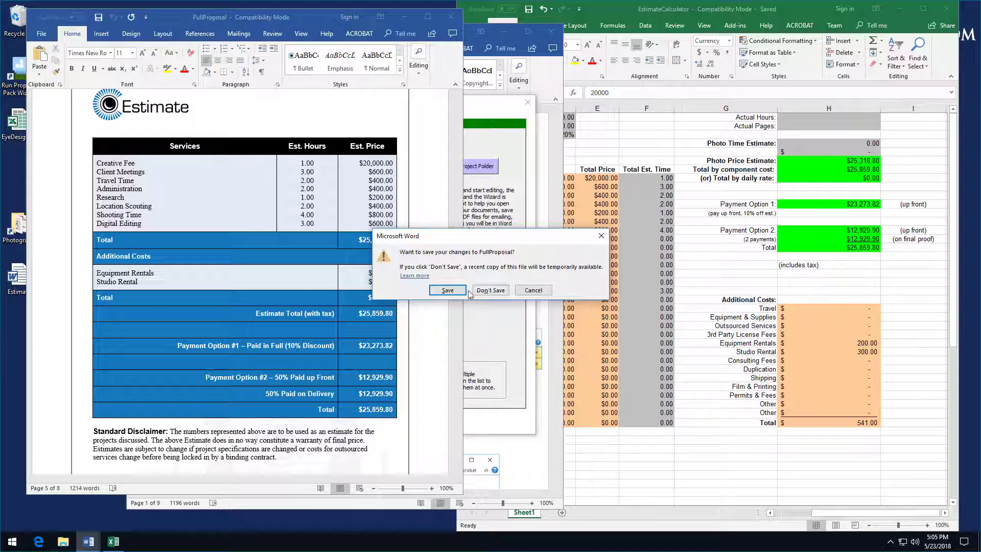
click(489, 290)
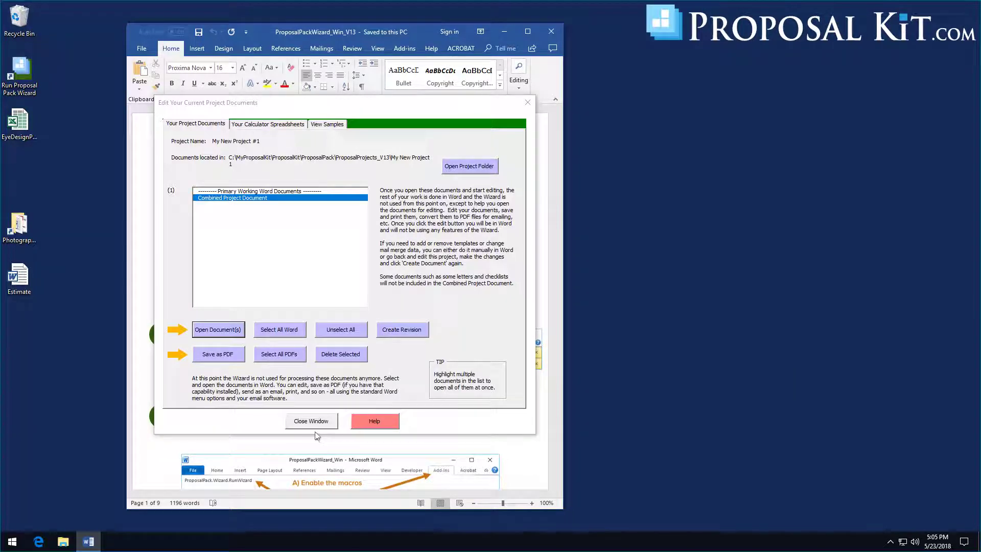
click(314, 425)
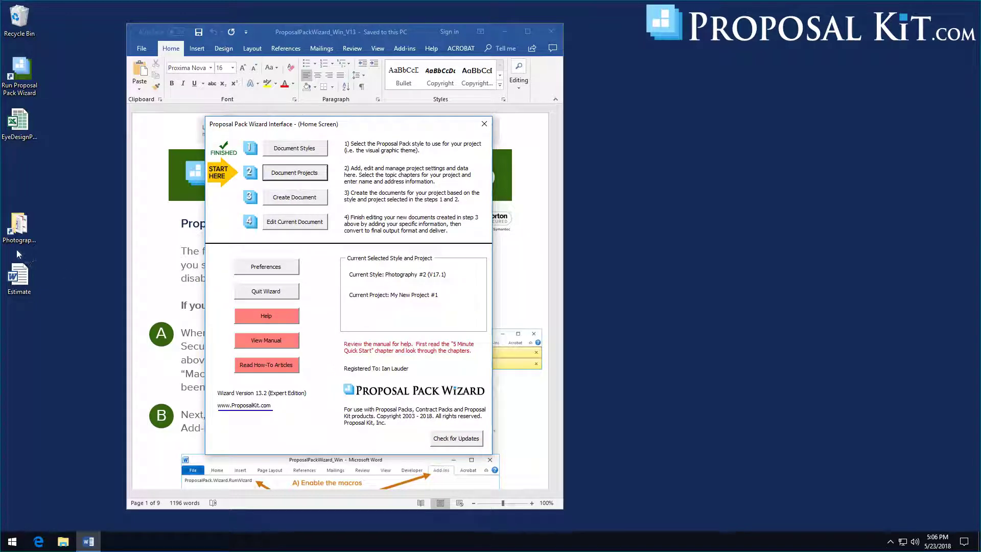
Step: Open the Spreadsheets folder in Photography_2_v17's Documents folder and look through the calculator files supplied there
double_click(18, 225)
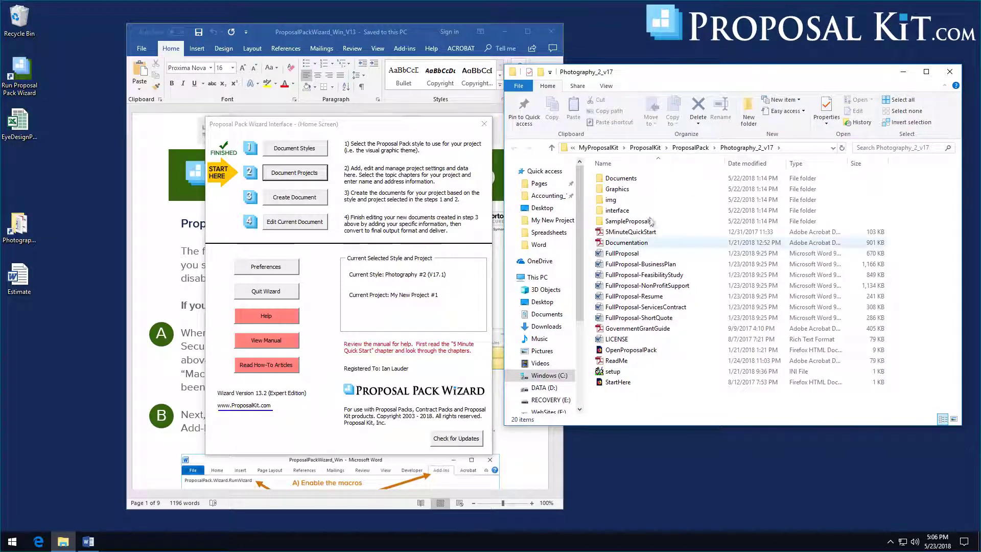
double_click(621, 178)
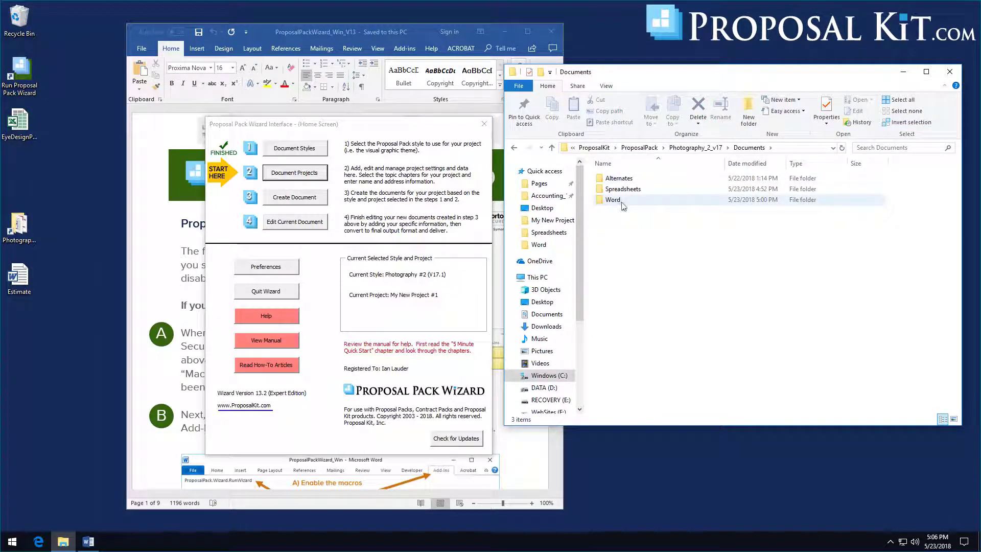
double_click(621, 189)
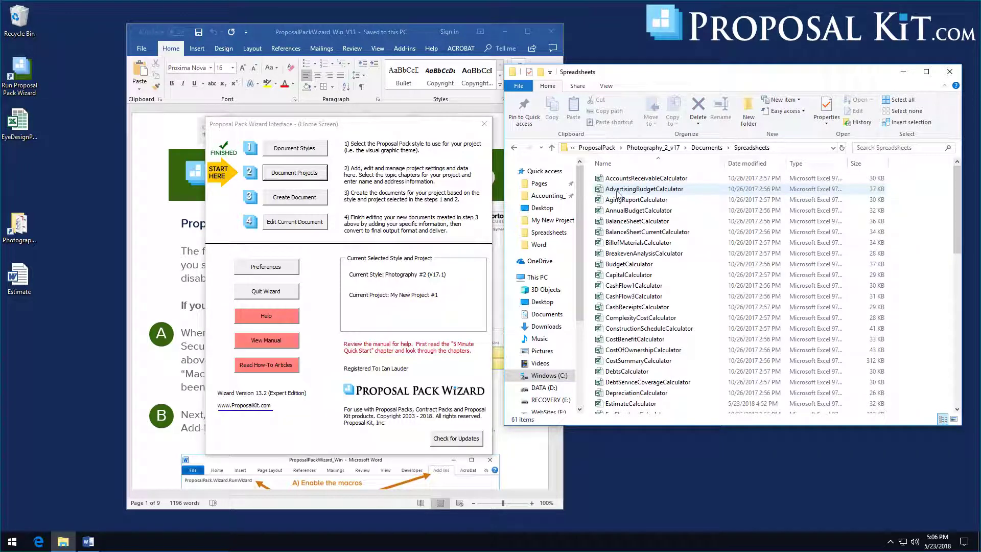
scroll(773, 231, down, 7)
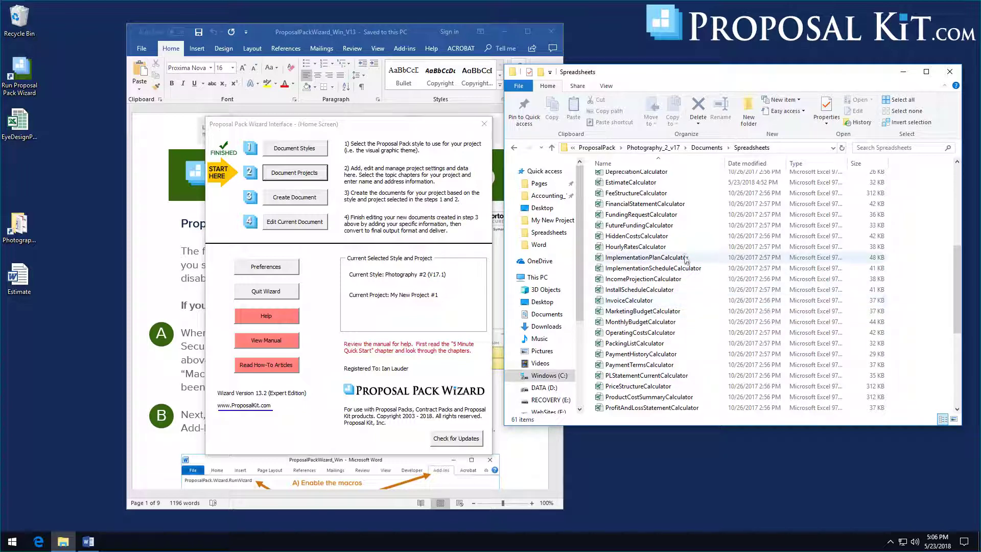
drag(958, 281, 959, 309)
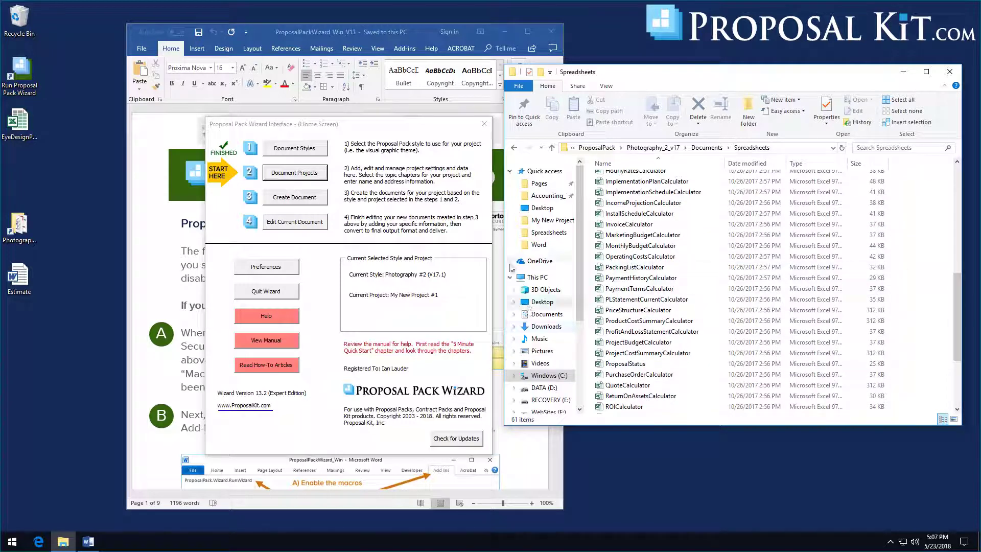
scroll(808, 282, down, 4)
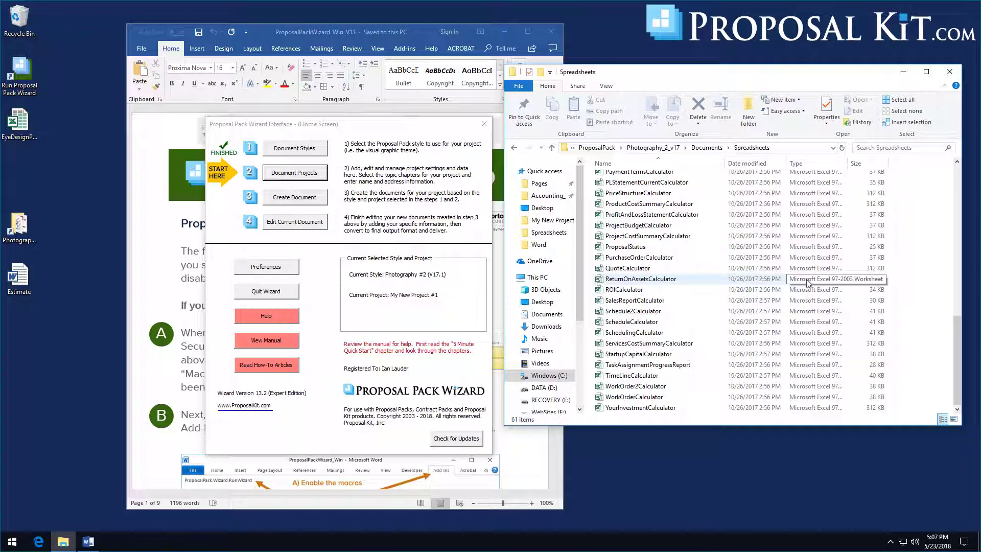
Step: Create a new Microsoft Excel worksheet in the Spreadsheets folder and name it OptionsCalculator
right_click(939, 313)
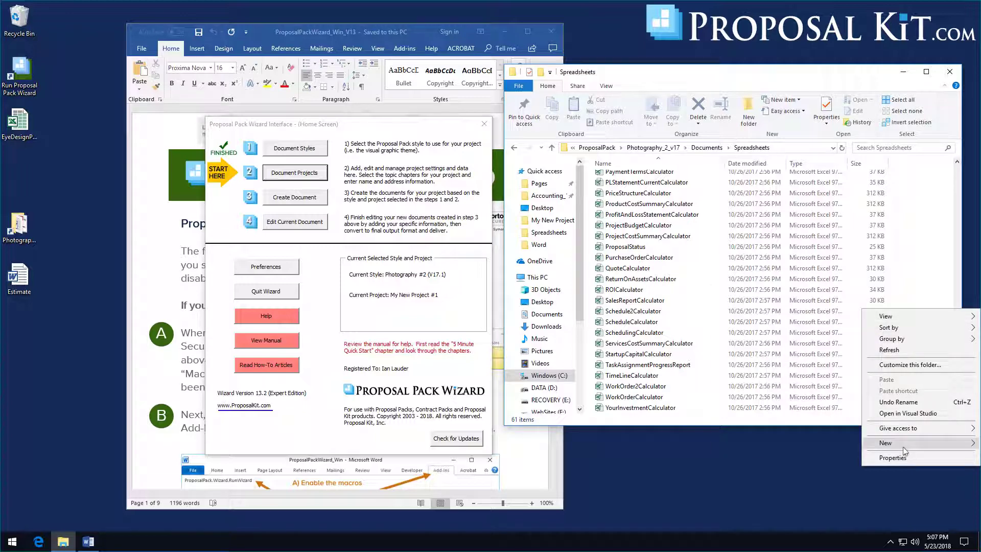
mouse_move(907, 451)
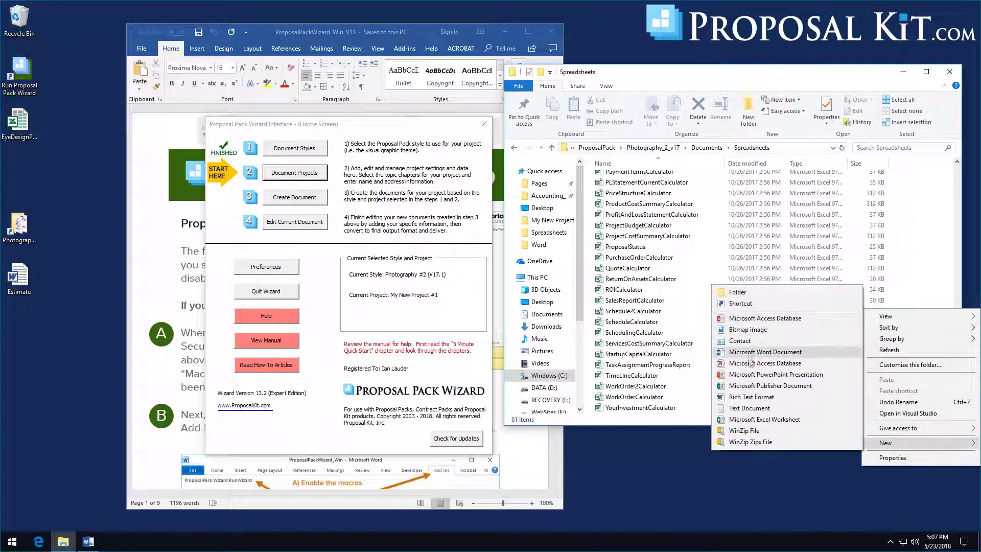
click(763, 419)
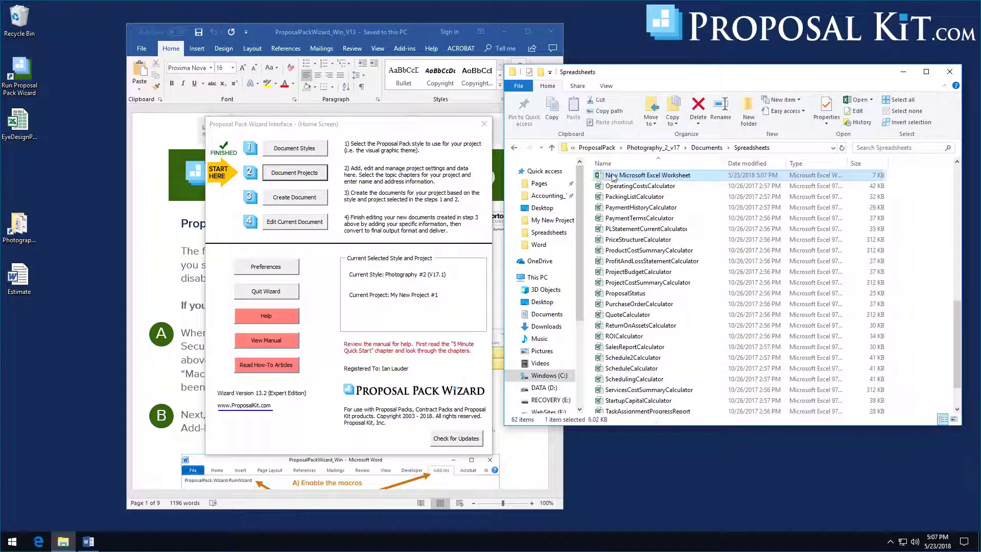
right_click(612, 175)
click(638, 421)
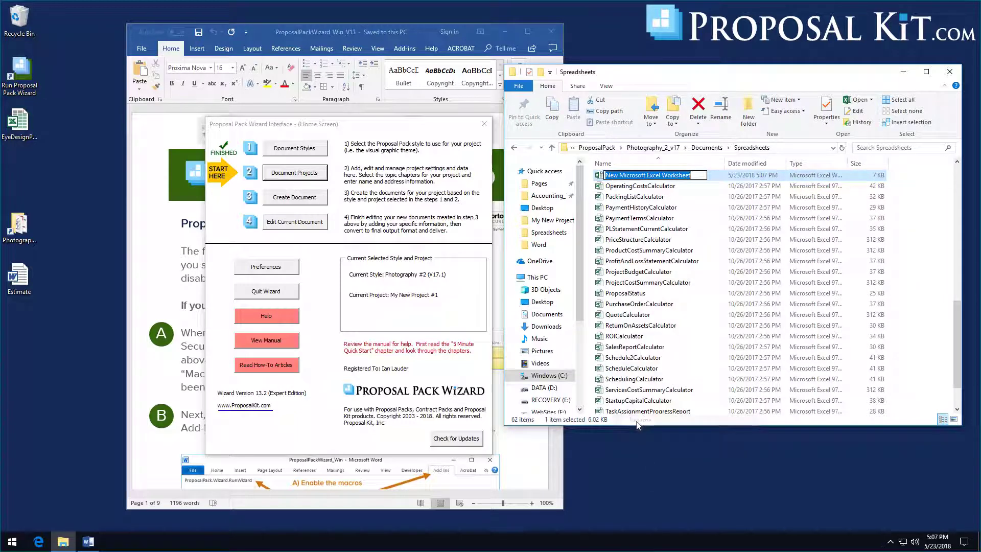
text(Op)
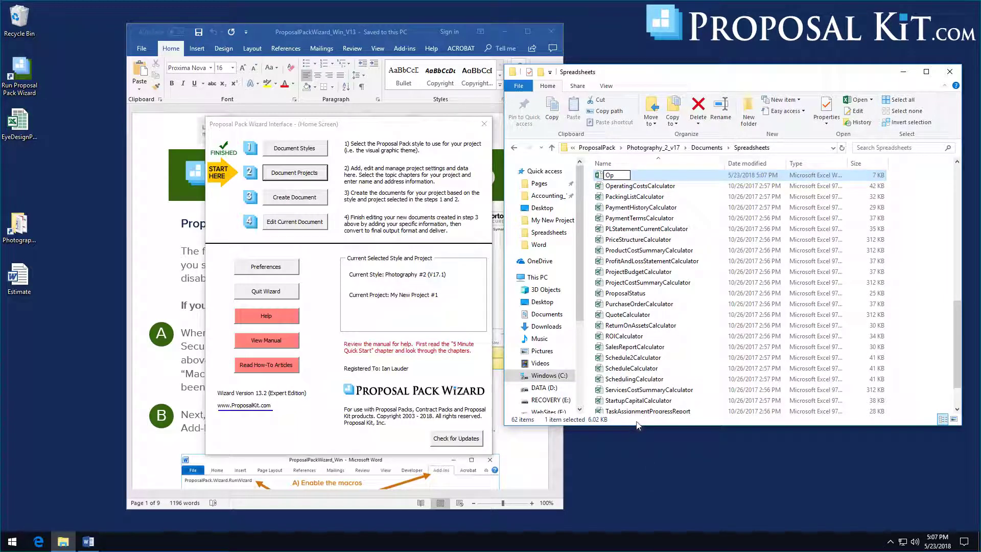
text(tionsCalculator)
key(Return)
Step: Open OptionsCalculator and save it in the same folder as an Excel 97-2003 Workbook (*.xls)
drag(624, 186, 620, 189)
double_click(618, 185)
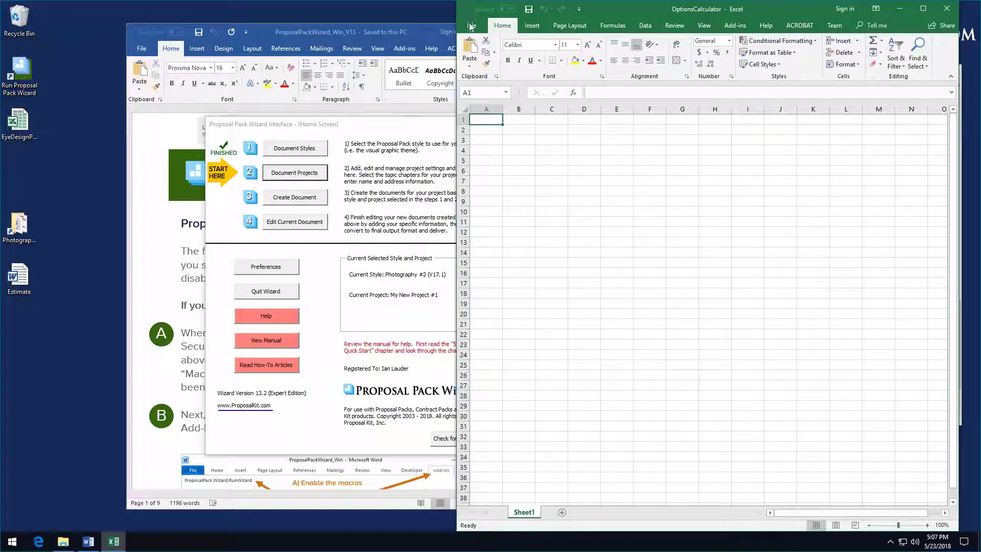
click(470, 25)
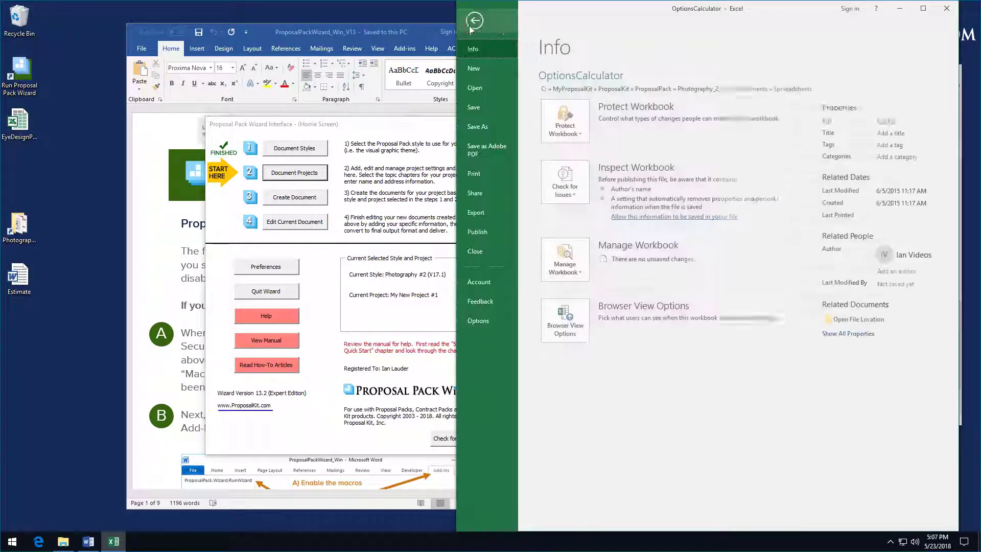
click(481, 128)
click(813, 104)
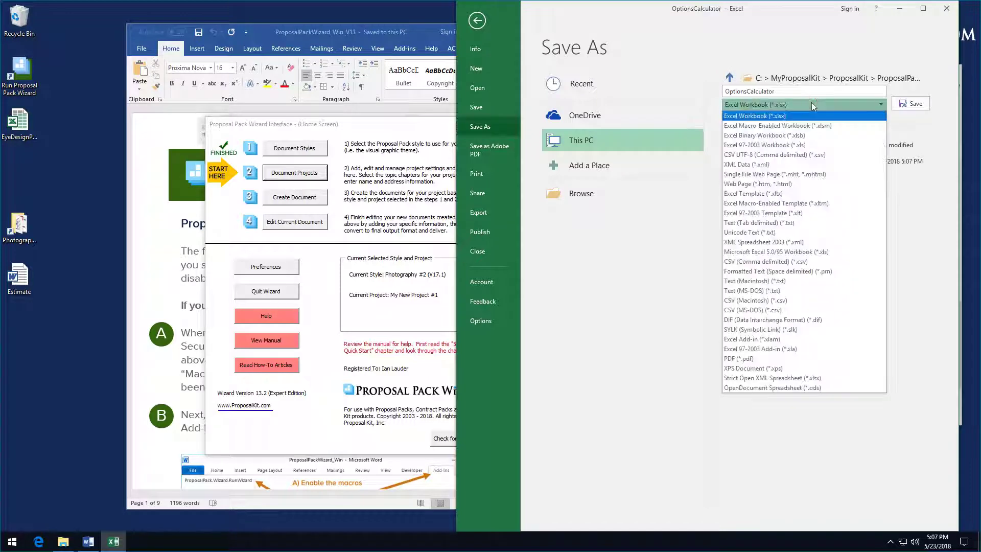
click(774, 147)
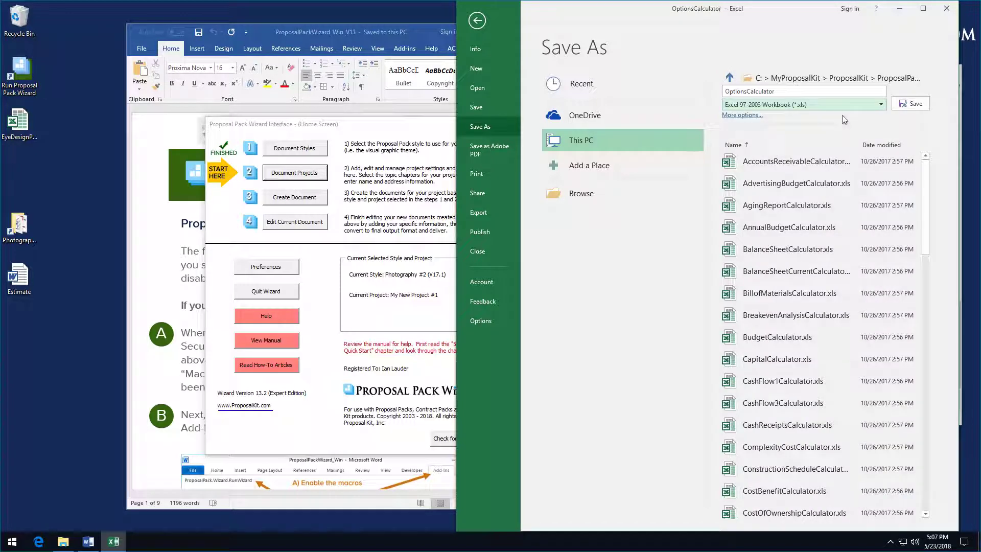
click(906, 103)
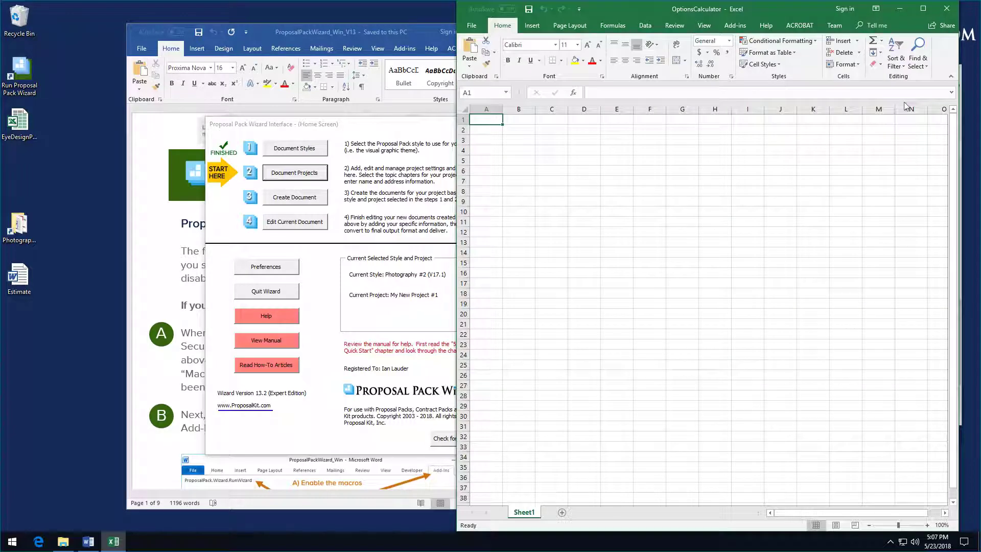
Step: Enter the letters A, B, C, D, E and F in cells A1 to A6 of OptionsCalculator
mouse_move(689, 10)
mouse_down()
mouse_move(634, 20)
mouse_move(697, 15)
mouse_up()
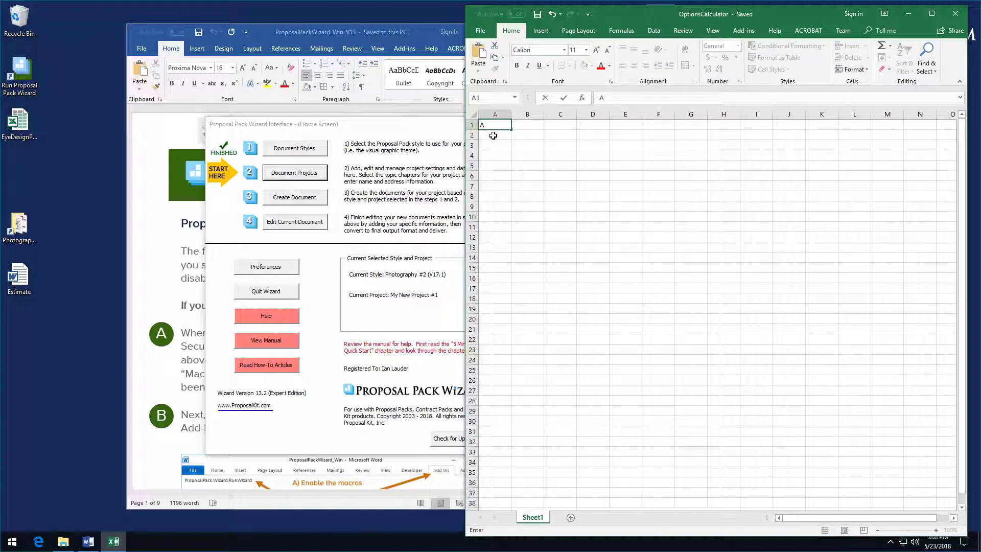
click(493, 136)
text(B)
click(494, 146)
text(C)
click(492, 157)
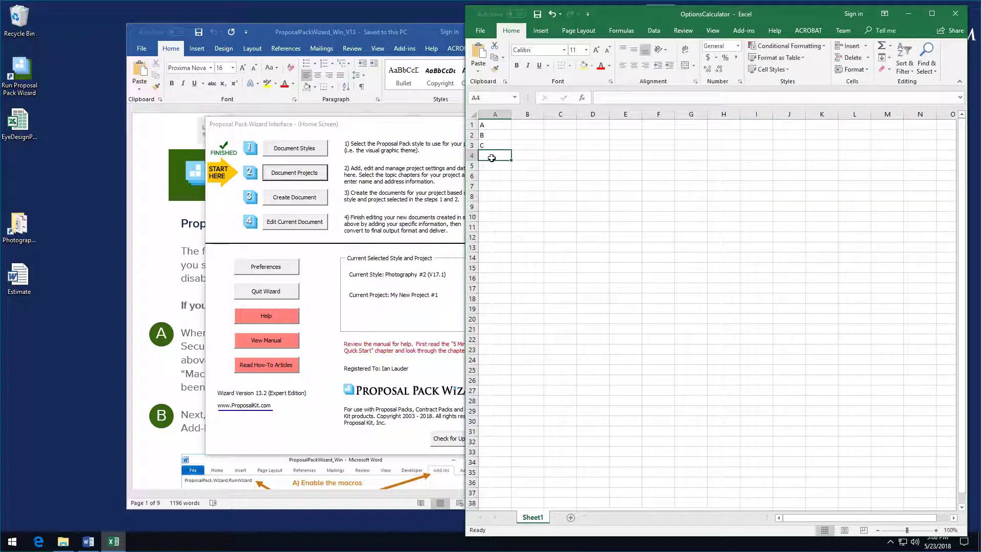
text(D)
click(494, 164)
text(E)
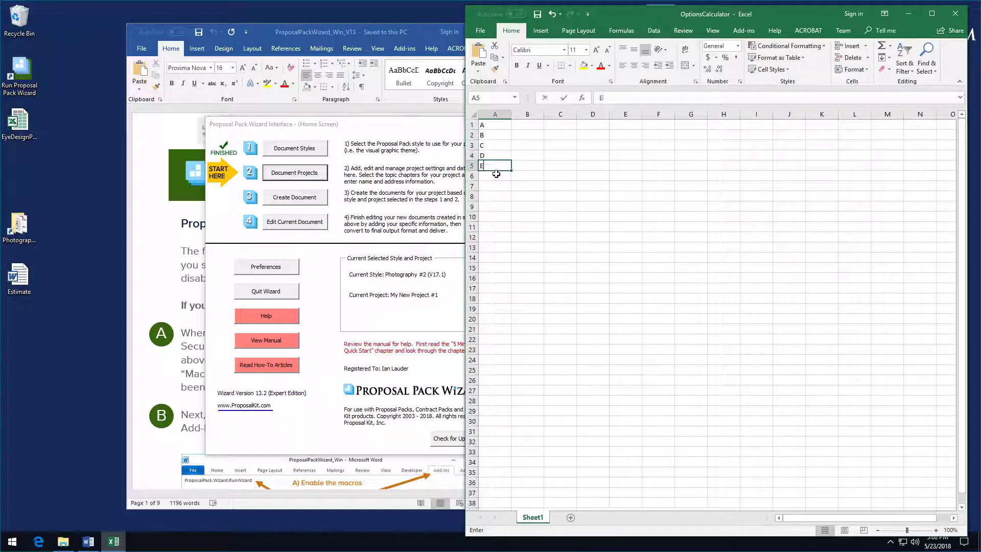
click(497, 175)
text(F)
Step: Enter the numbers 1 to 6 in cells B1 to B6 and save the workbook
drag(521, 124, 526, 135)
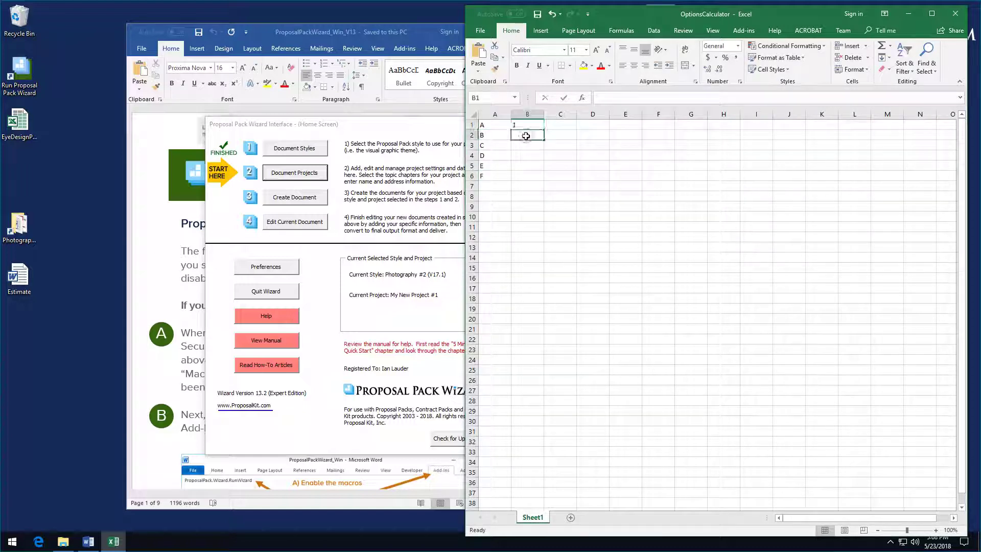
text(2)
click(525, 146)
text(3)
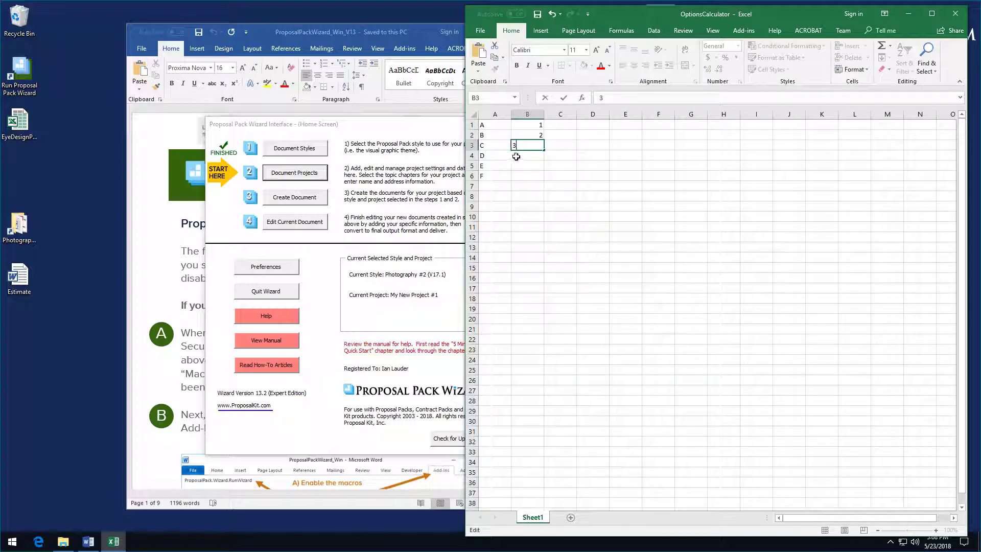
click(516, 156)
text(4)
click(521, 164)
text(5)
click(523, 177)
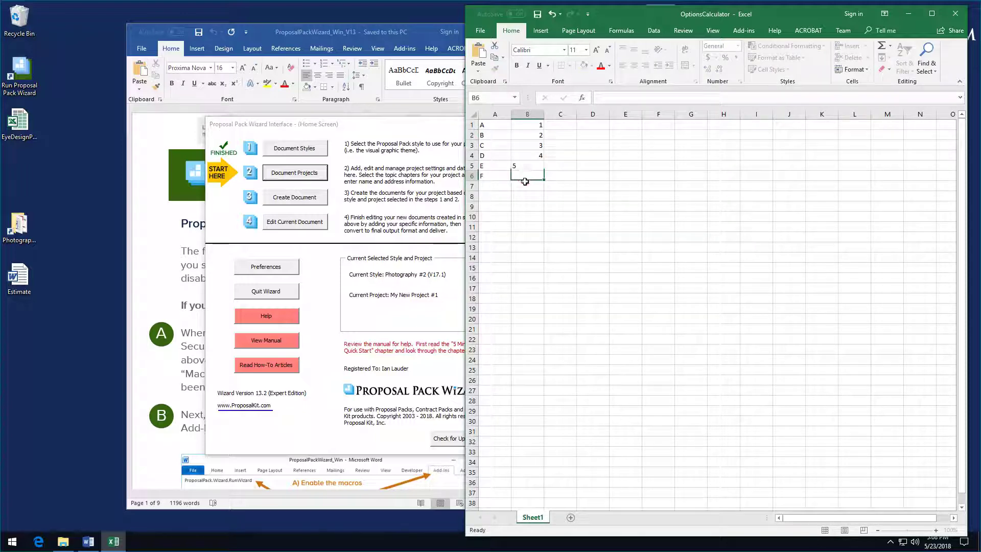
text(6)
click(526, 194)
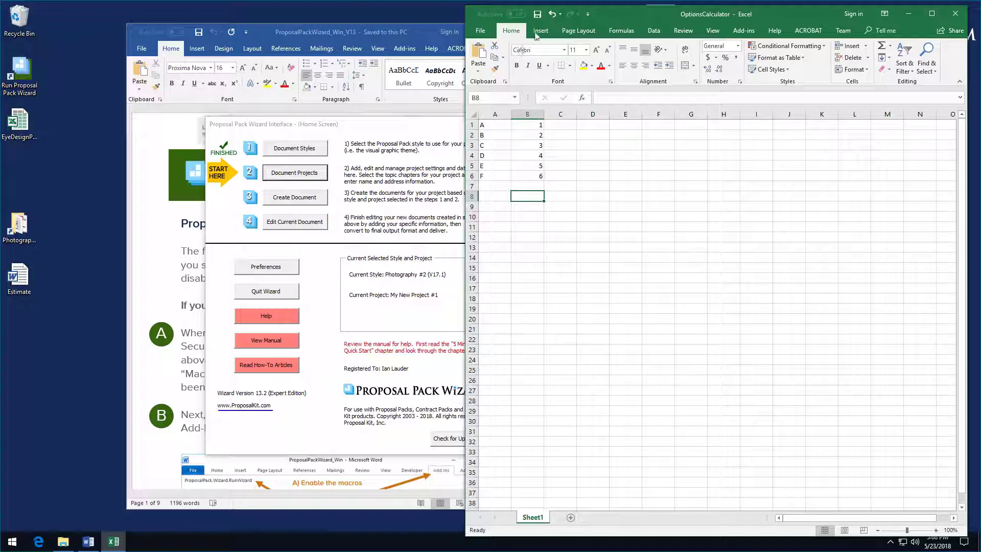
click(537, 15)
Step: Open the Options template from Photography_2_v17's Documents\Word folder and place it beside the OptionsCalculator workbook
double_click(19, 225)
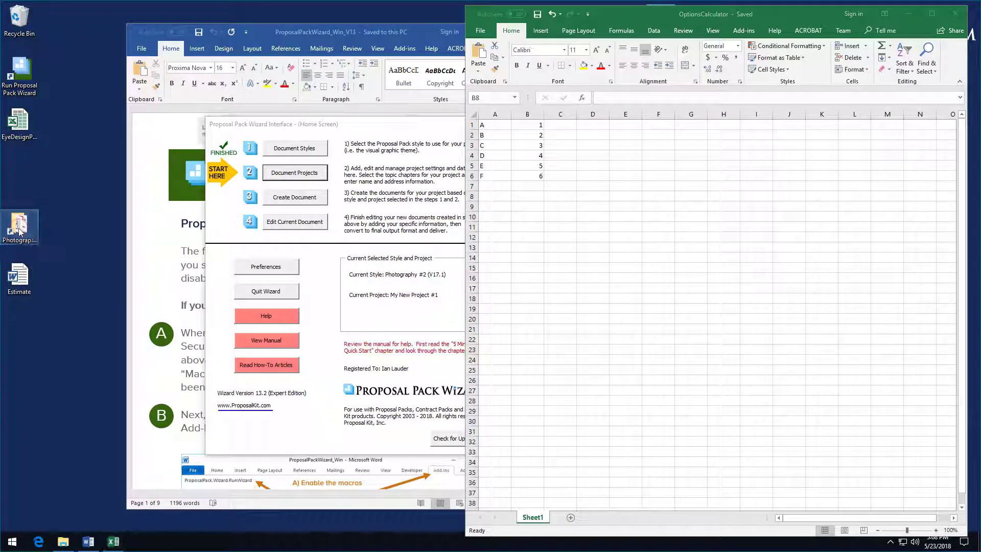
drag(677, 89, 268, 154)
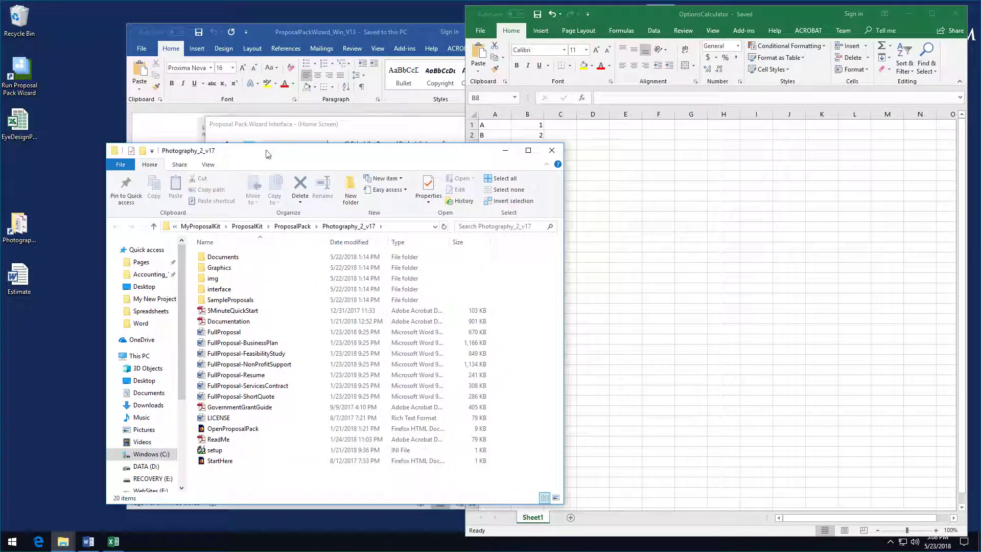
double_click(222, 258)
double_click(217, 278)
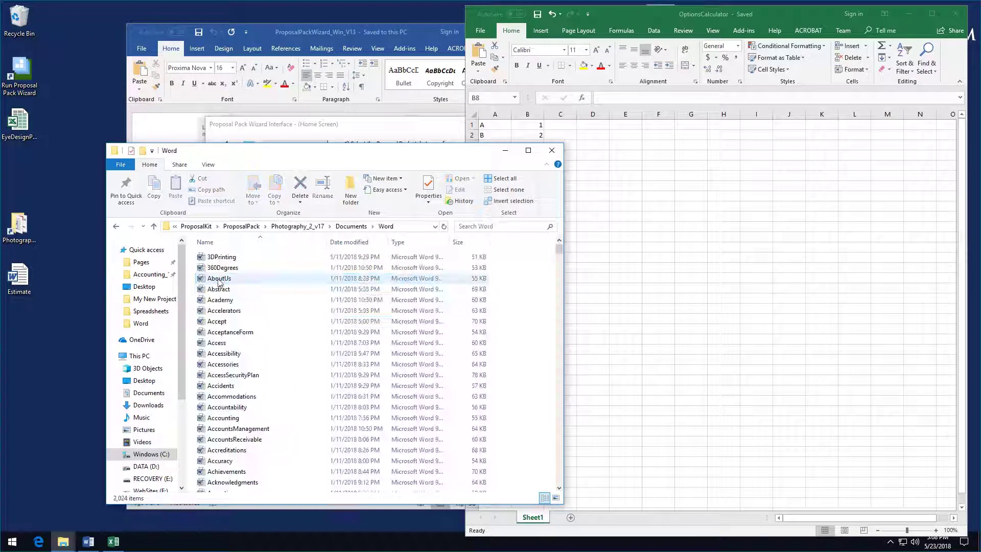
drag(562, 254, 561, 387)
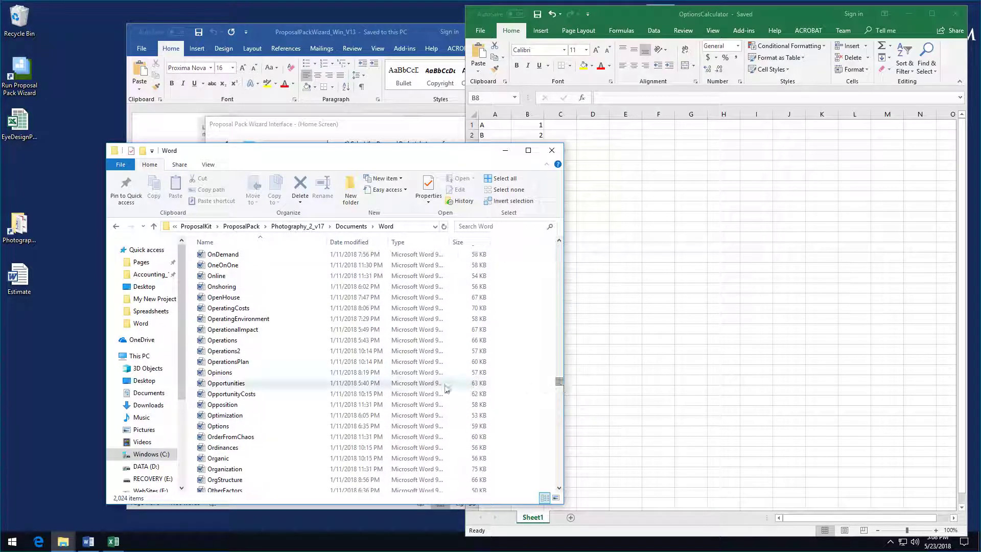
click(223, 427)
double_click(223, 427)
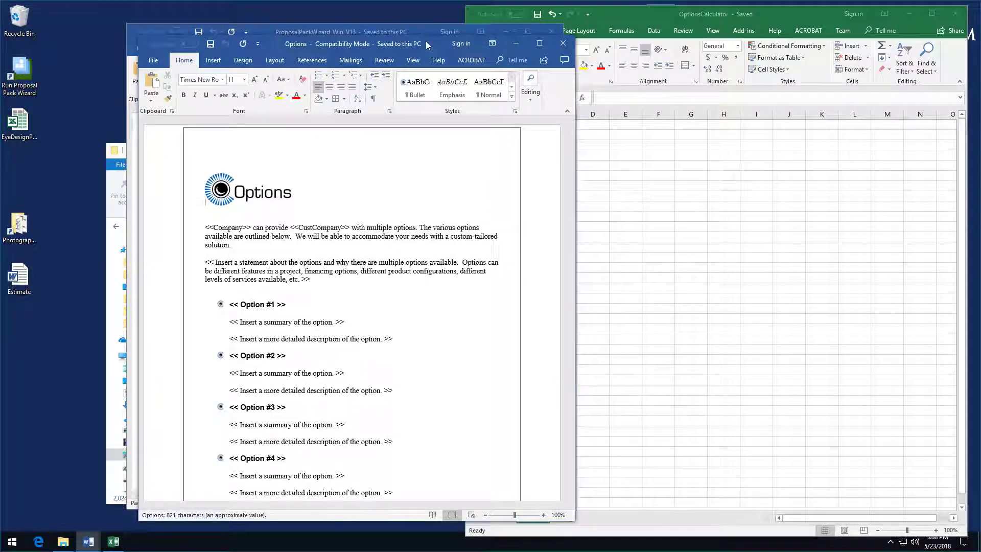
drag(425, 41, 325, 38)
click(658, 19)
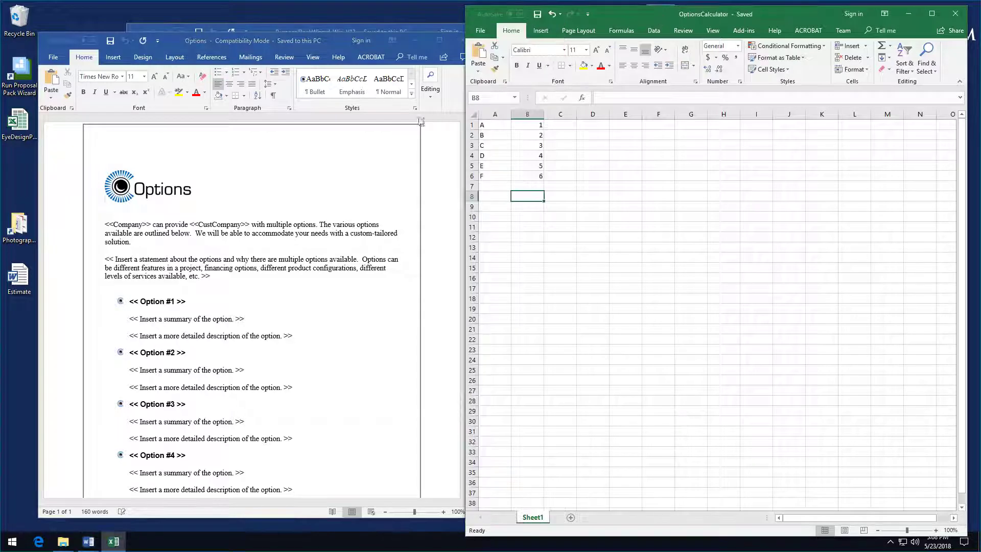
Step: Delete the placeholder text in the Options template from the options statement through the Option #4 description, keeping the introductory paragraph
click(459, 209)
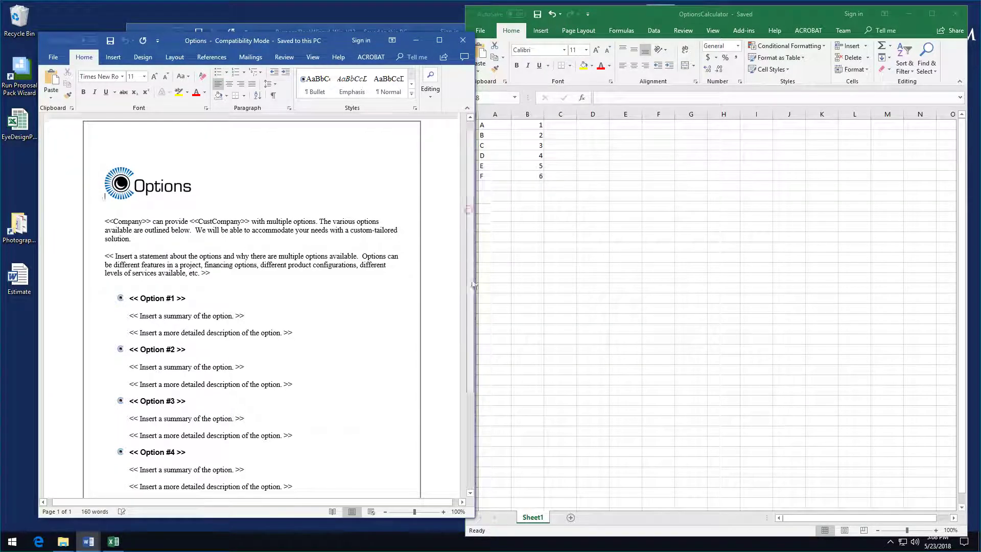
scroll(460, 209, down, 8)
scroll(459, 209, up, 8)
scroll(427, 335, down, 8)
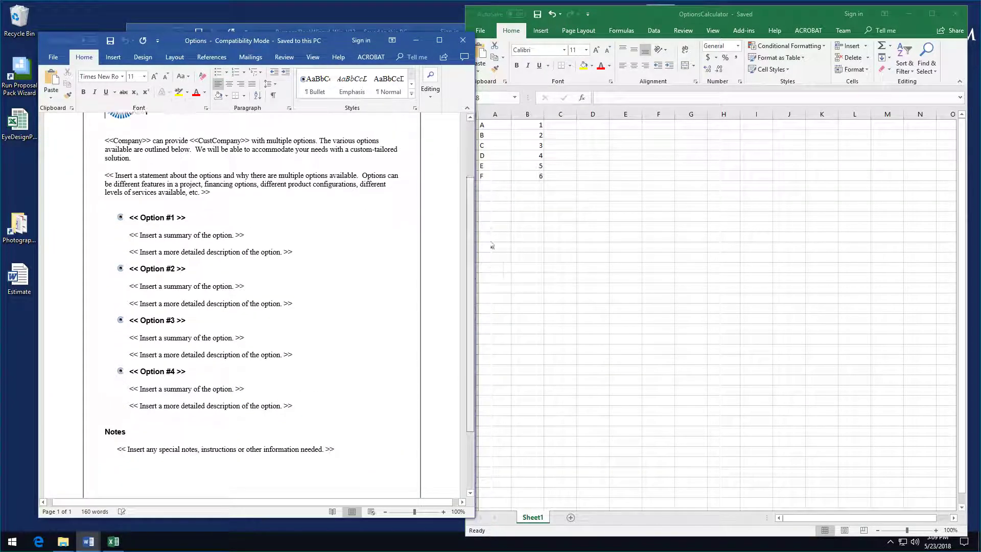
scroll(428, 335, up, 7)
scroll(380, 376, down, 3)
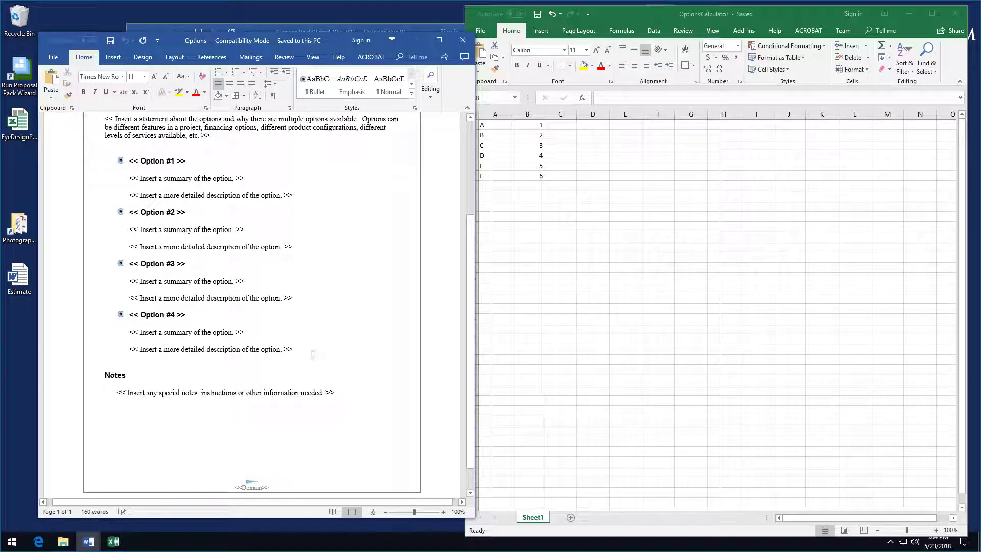
click(313, 351)
scroll(312, 350, up, 3)
shift+click(100, 167)
key(Delete)
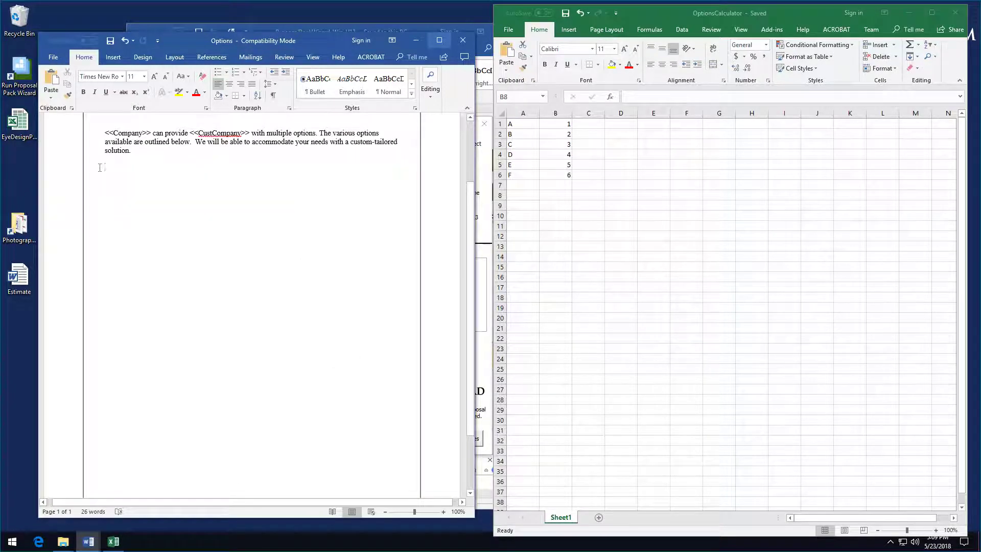
Step: Enter the link tags <<R1-6C1>> and <<R1-6C2>> on separate lines below the introductory paragraph and save the Options template
text(<<R1-6C2>>)
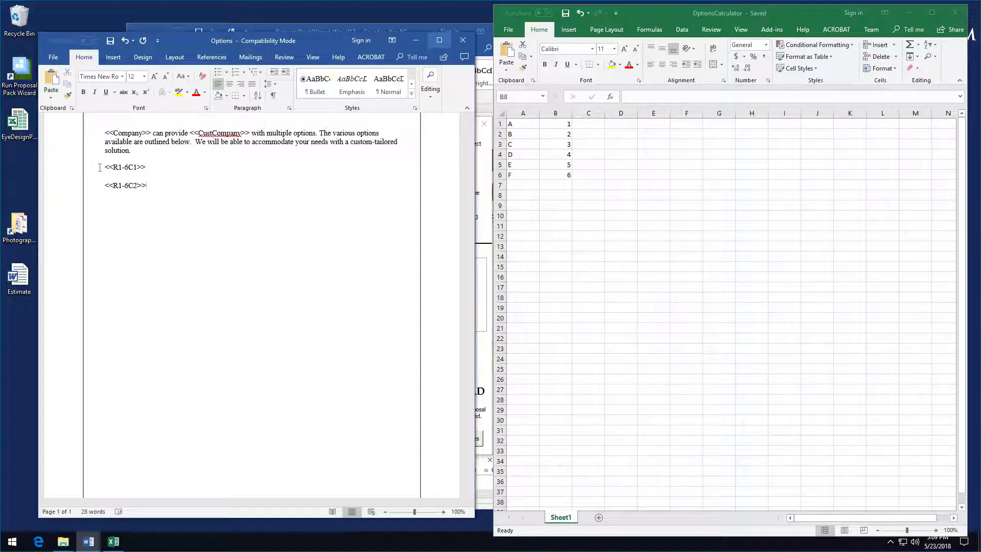
click(113, 184)
click(110, 40)
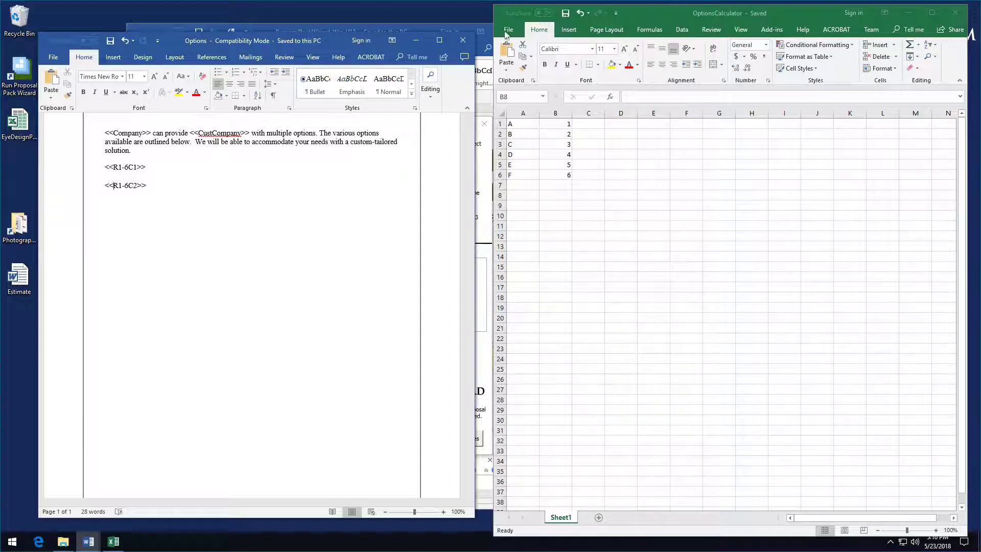
Step: Close the Options template, the OptionsCalculator workbook and the open Spreadsheets and Word folder windows
click(462, 39)
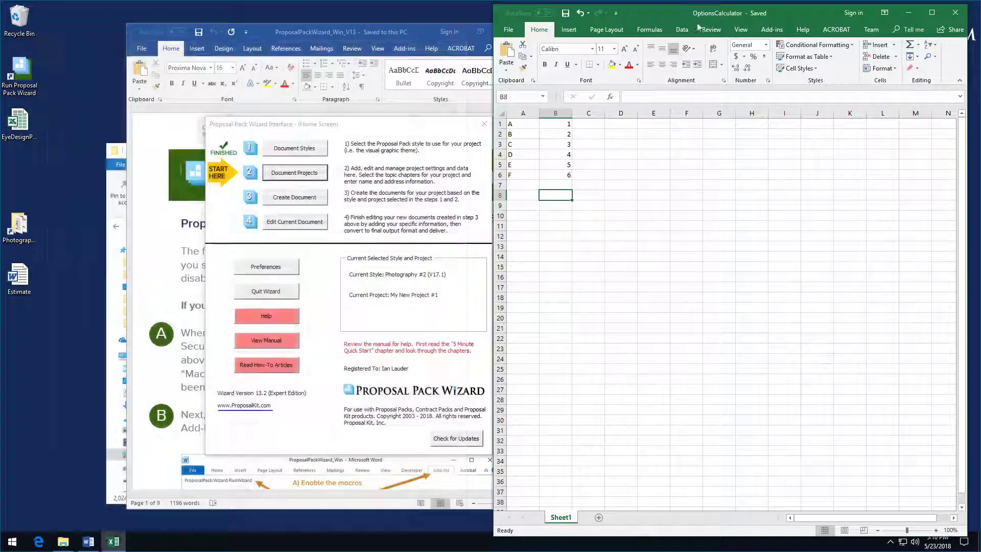
click(953, 13)
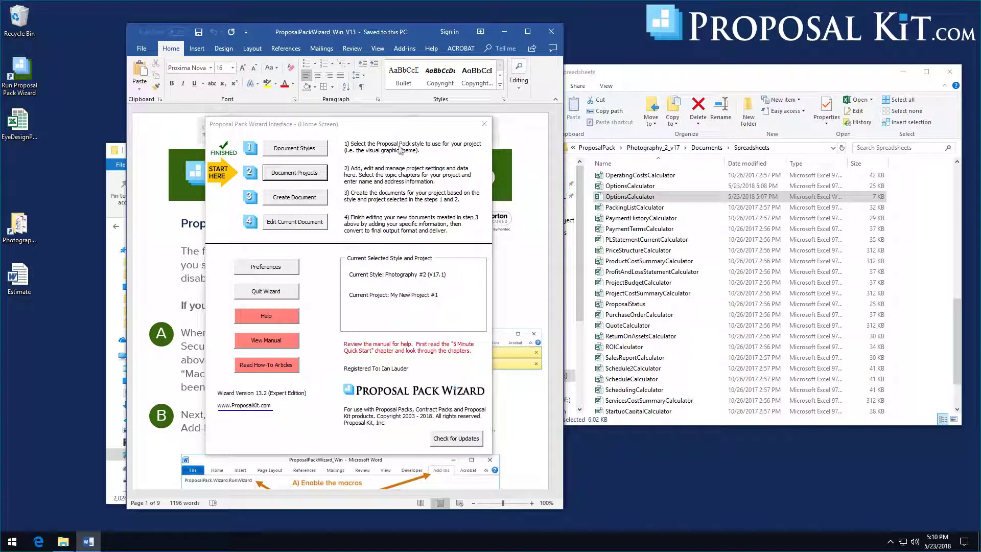
click(949, 71)
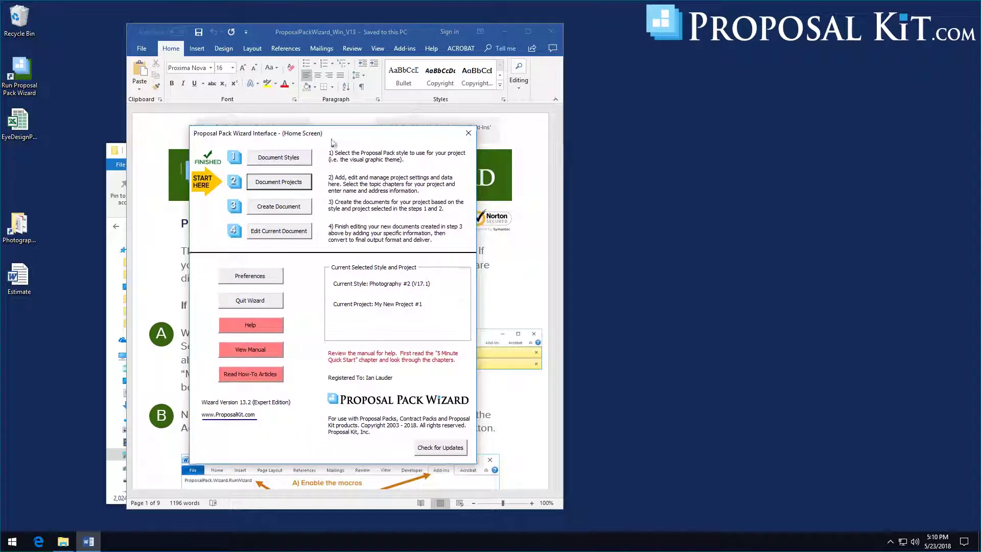
click(113, 185)
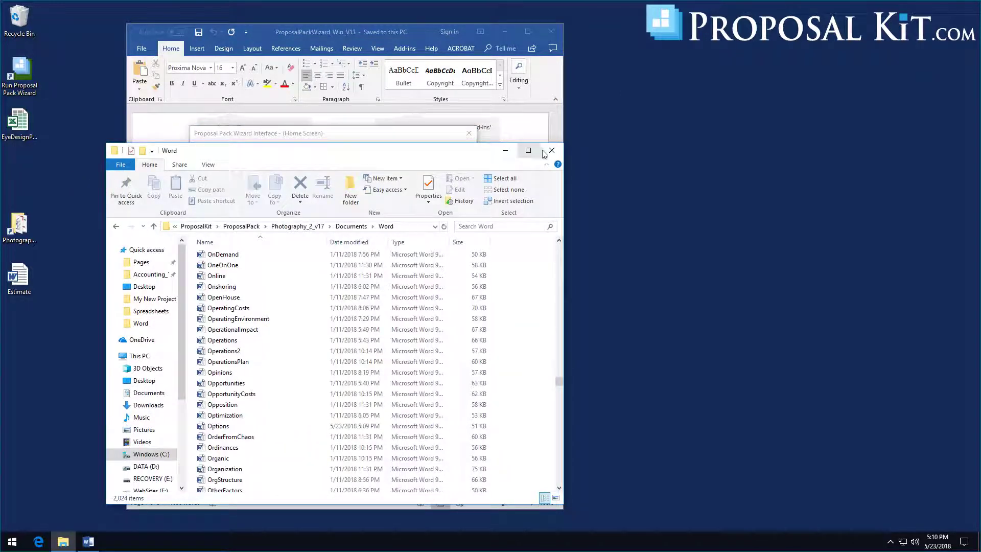
click(551, 150)
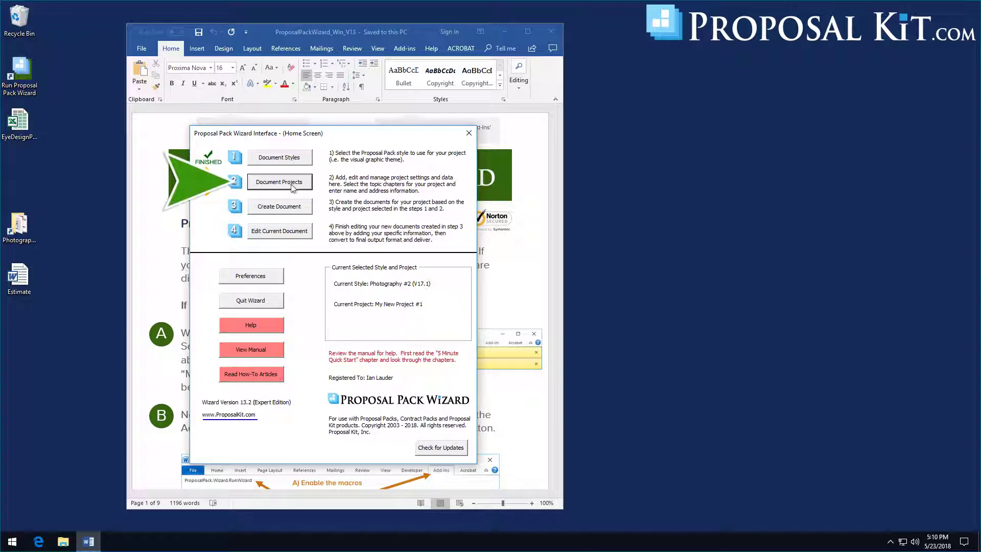
Step: Add a new document project in the wizard and select the Cover Letter, Title Page and Back Page templates
click(290, 187)
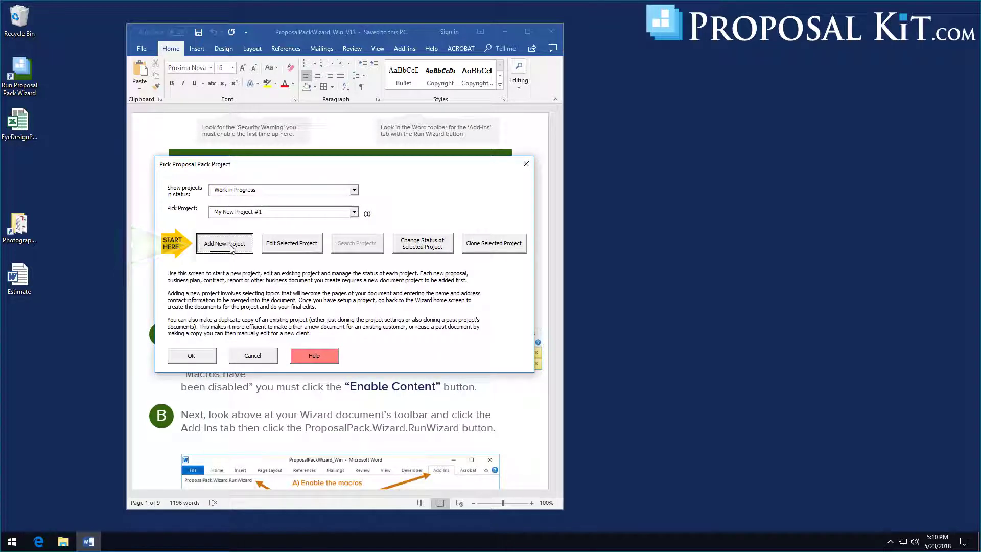
click(230, 246)
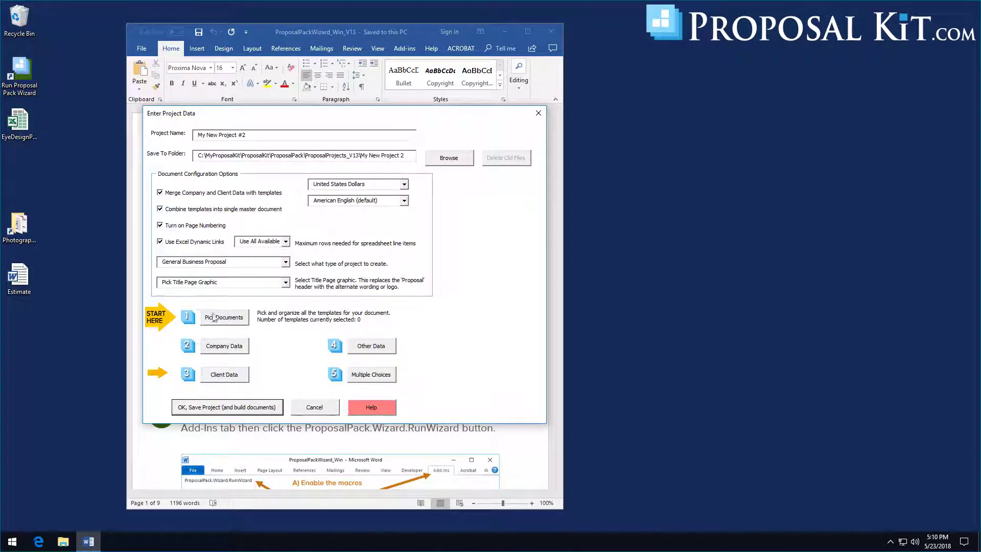
click(214, 317)
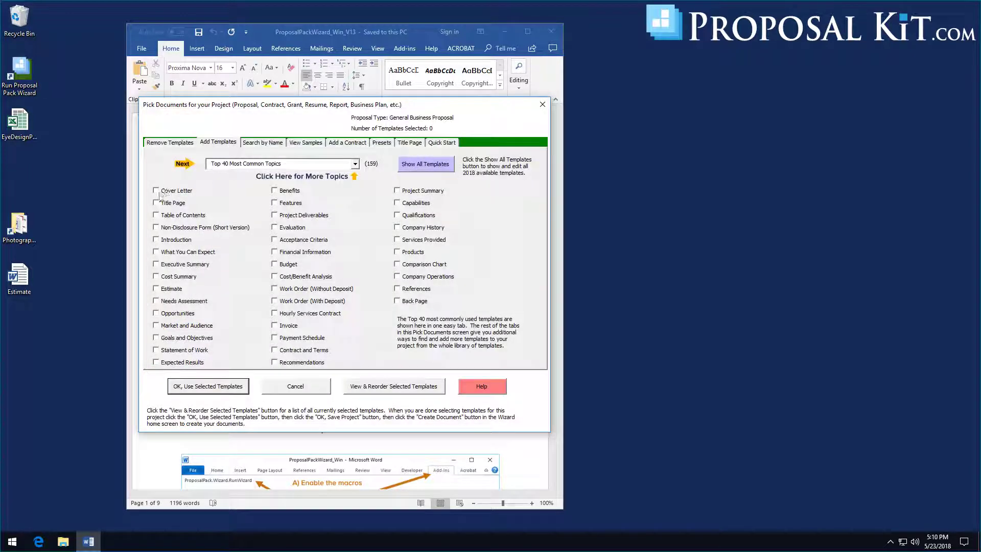
click(161, 193)
click(173, 205)
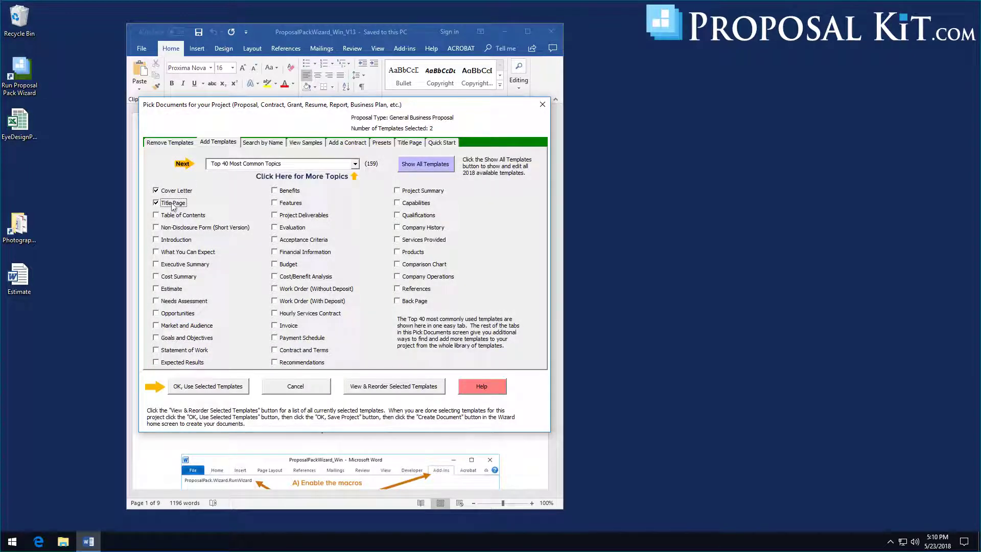
click(402, 302)
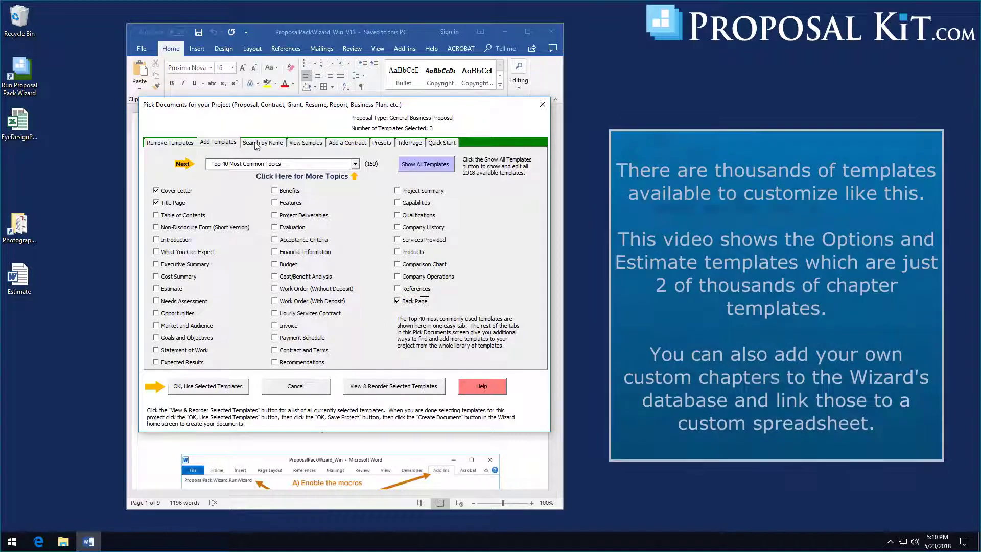
Step: Search the templates by name for "Options", add the Options chapter and accept the project's template selection
click(259, 143)
click(239, 226)
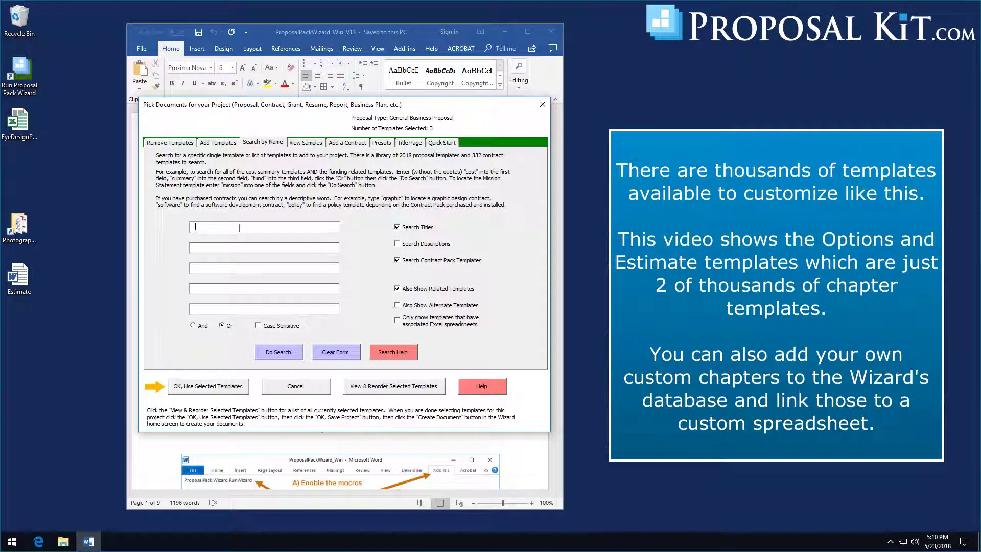
text(Options)
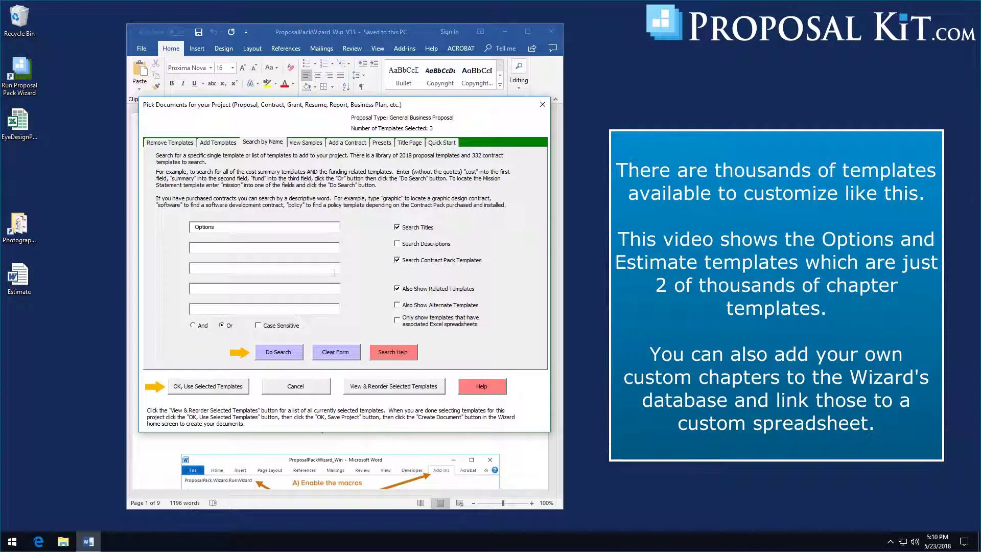
click(285, 352)
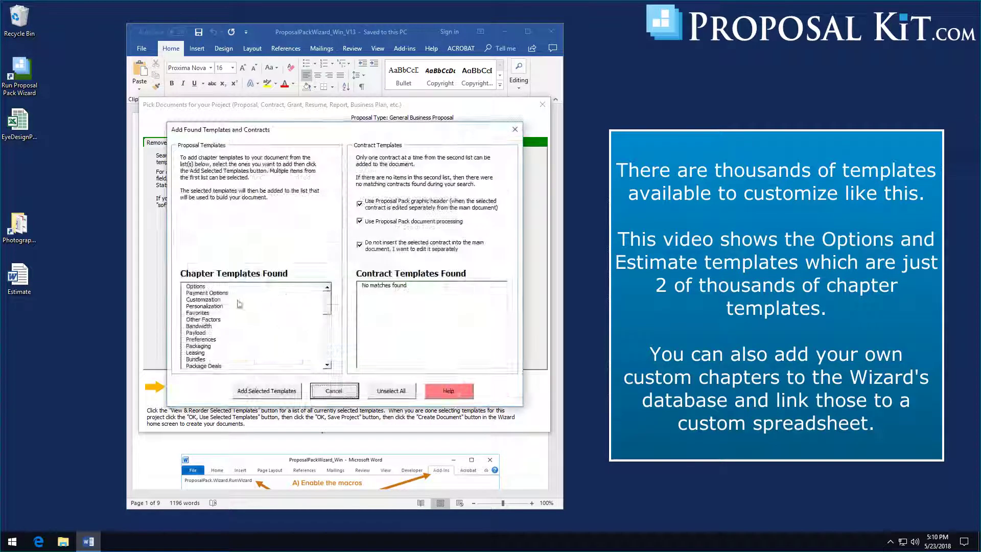
click(199, 287)
click(251, 392)
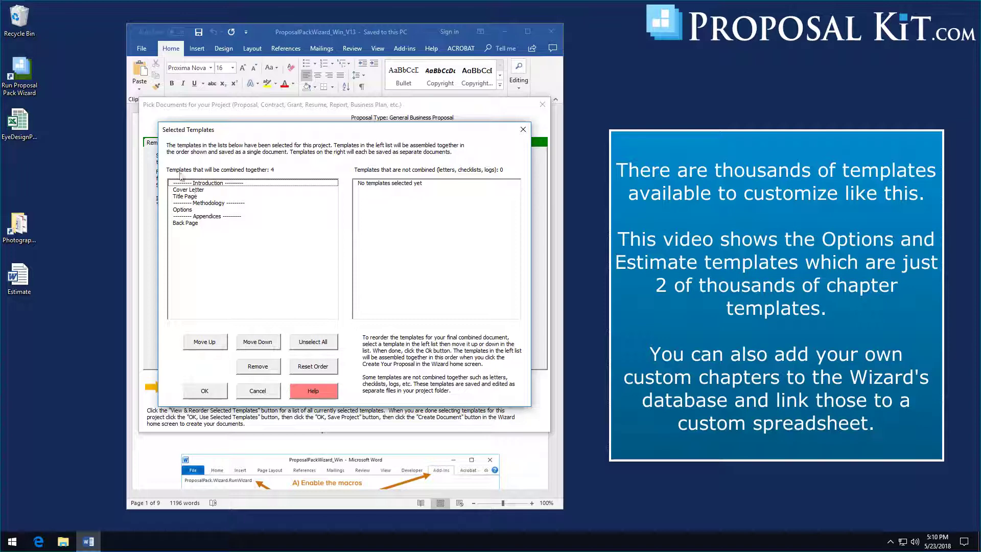
click(212, 396)
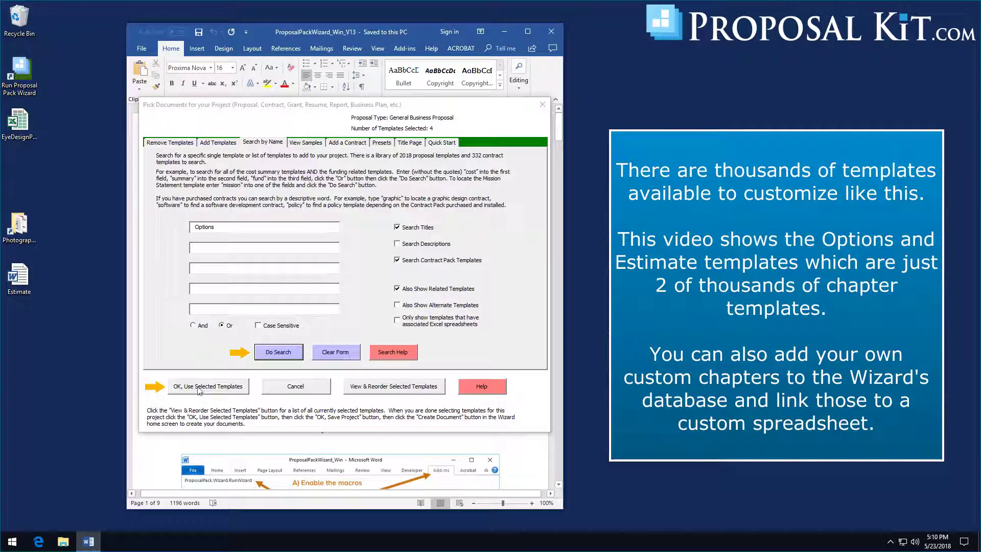
click(199, 389)
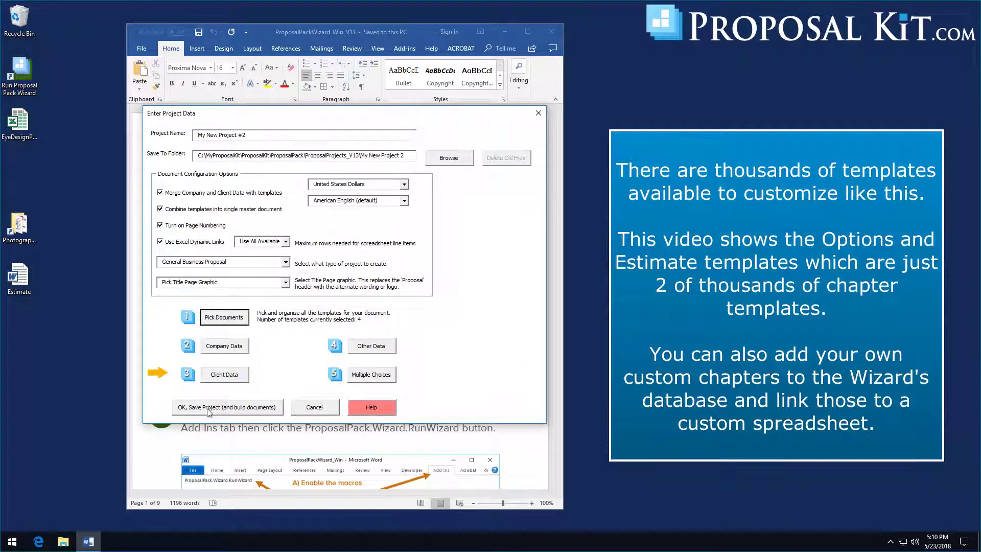
Step: Save the project, build its documents and open them for editing
click(208, 409)
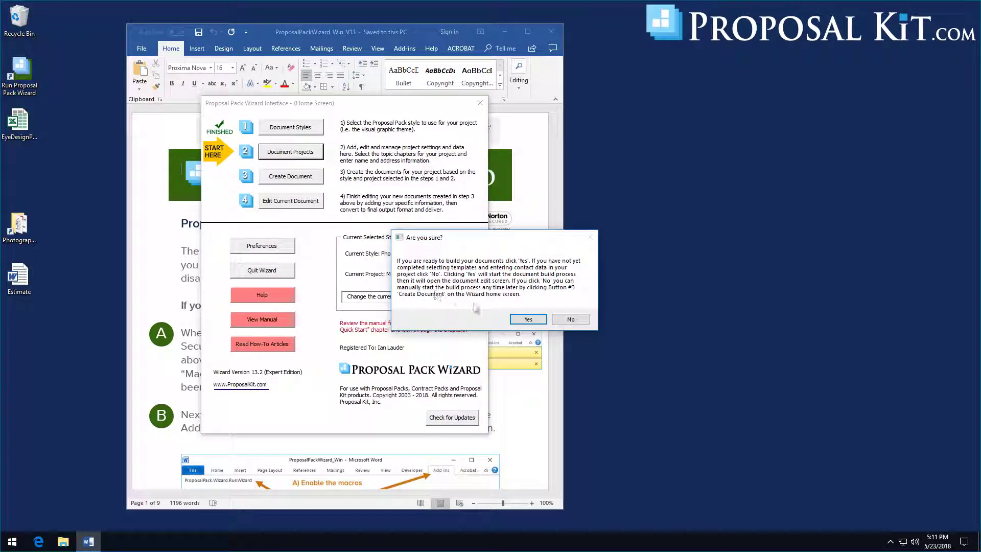
click(521, 318)
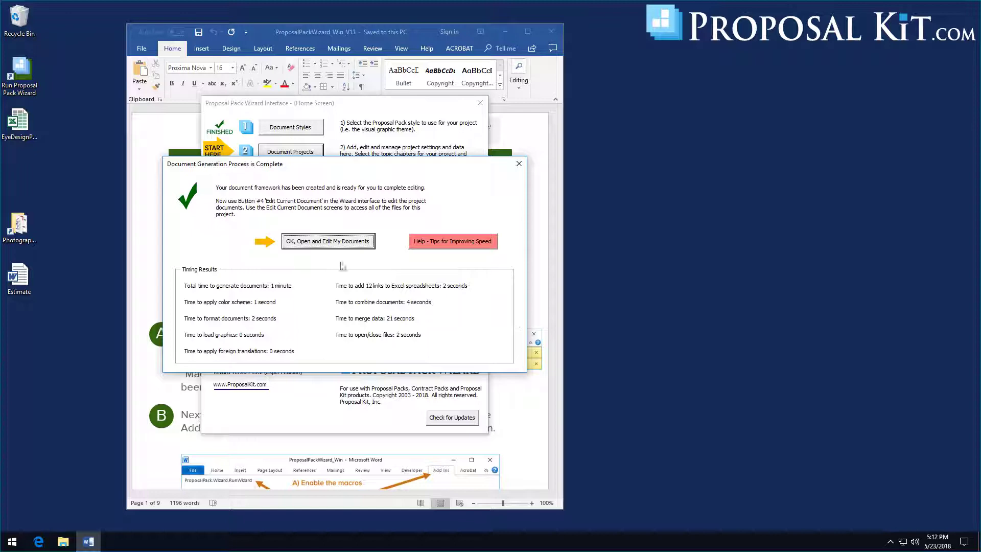
click(321, 244)
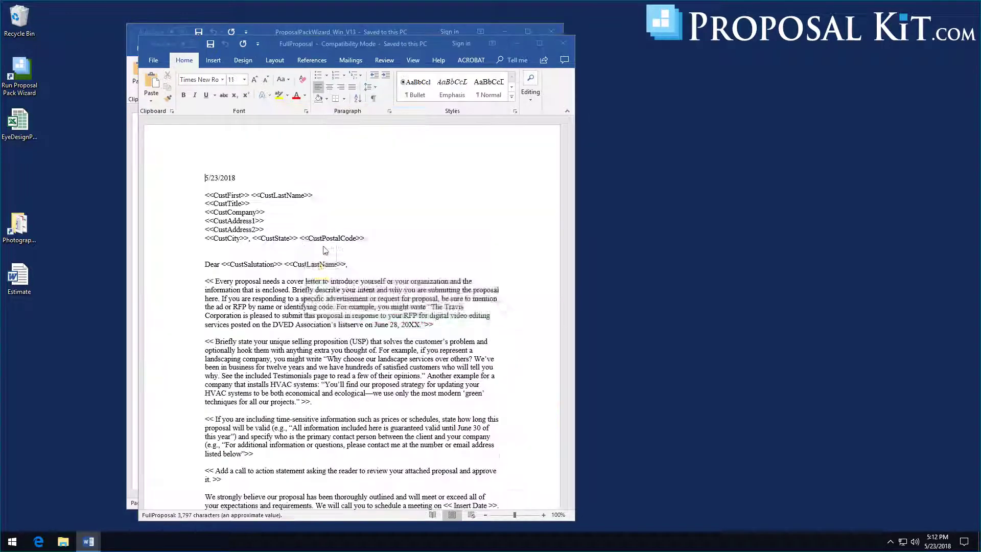
Step: Compare FullProposal's Options page side by side with the OptionsCalculator workbook, and close the proposal without saving
click(473, 309)
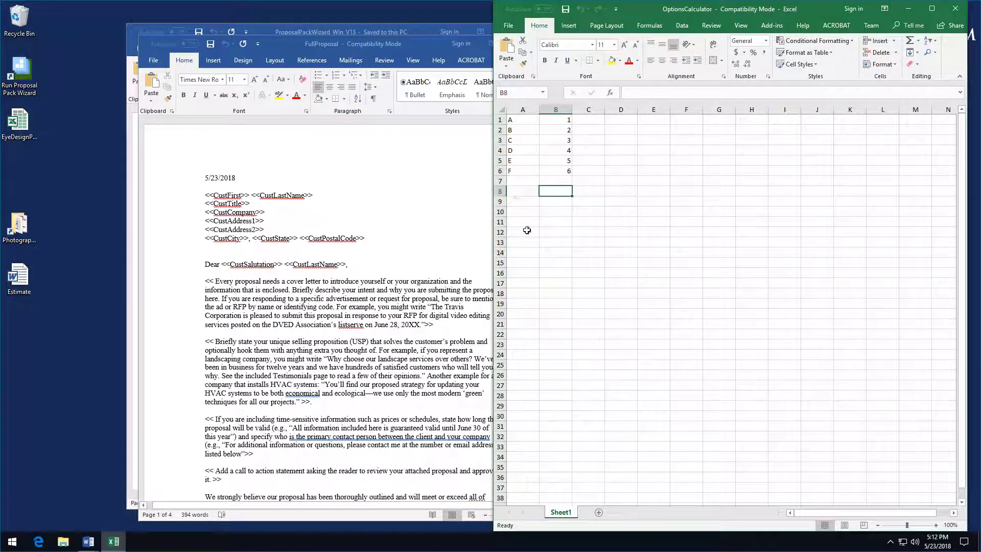
drag(421, 43, 310, 29)
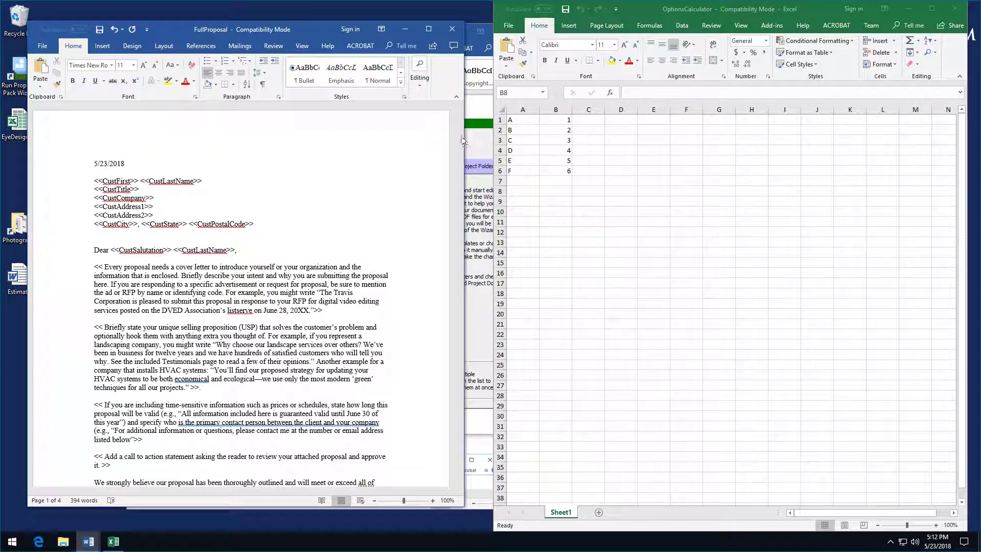
drag(459, 147, 463, 322)
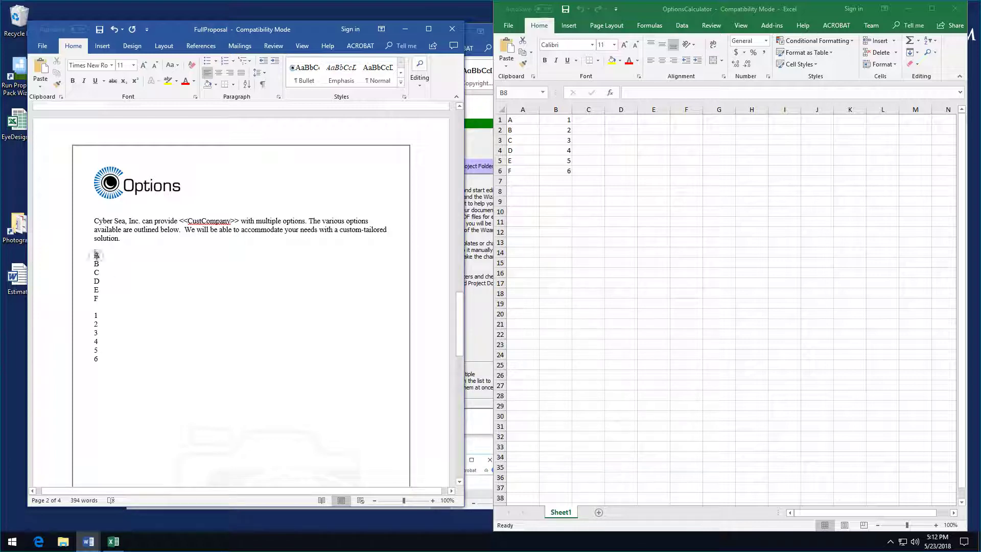
click(96, 263)
click(97, 273)
click(95, 247)
click(451, 32)
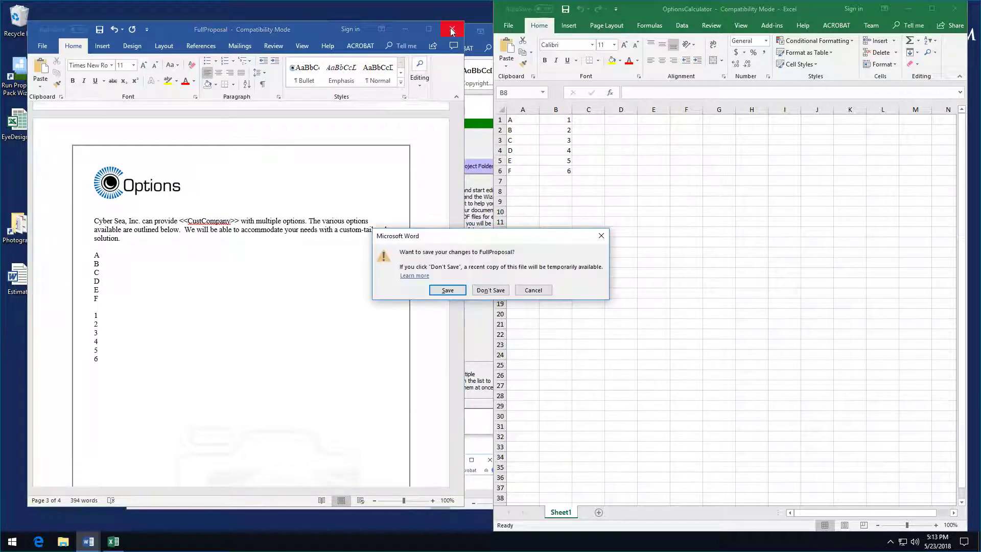
click(481, 290)
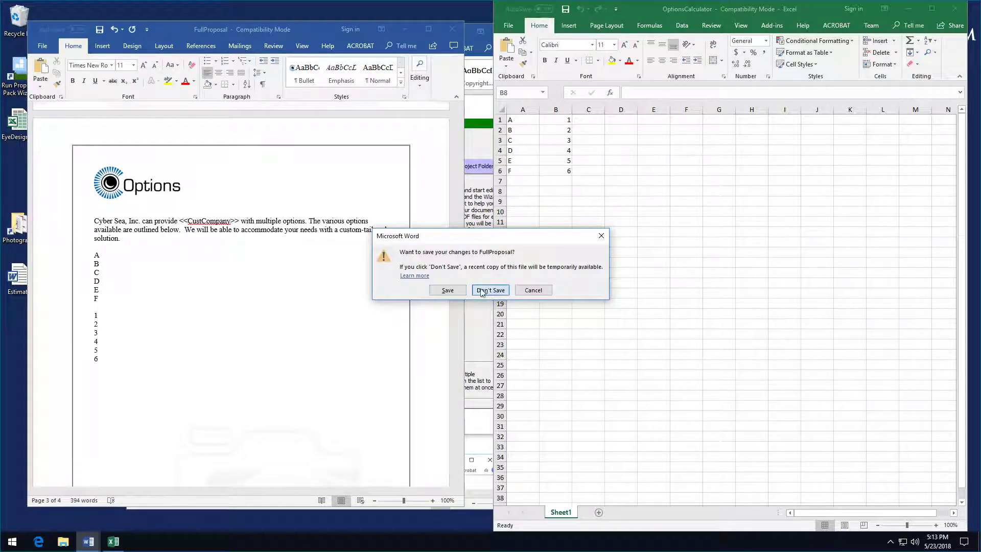
Step: In the OptionsCalculator workbook, change cells A1 through A4 to AAAA, BBBB, CCCC and DDDD
click(517, 119)
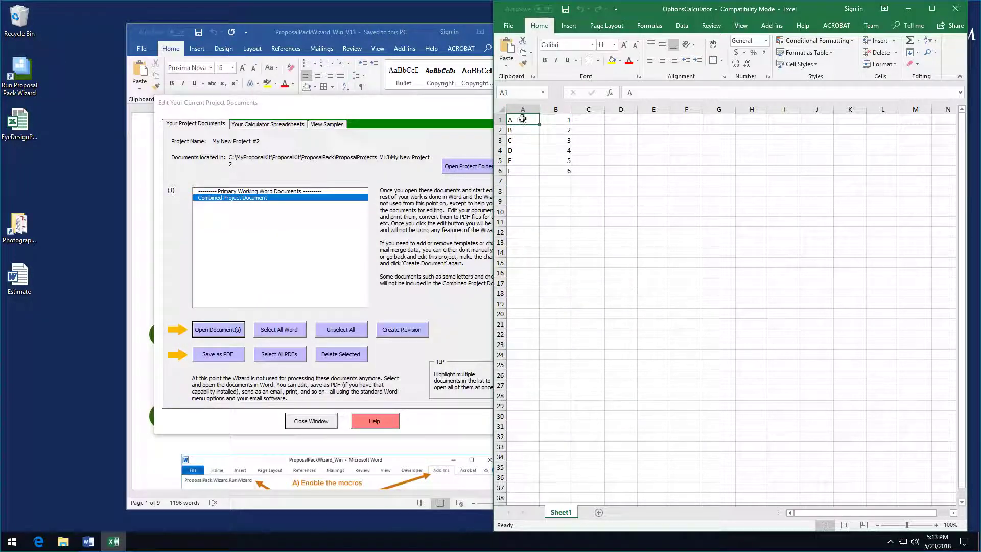
double_click(522, 119)
text(AAA)
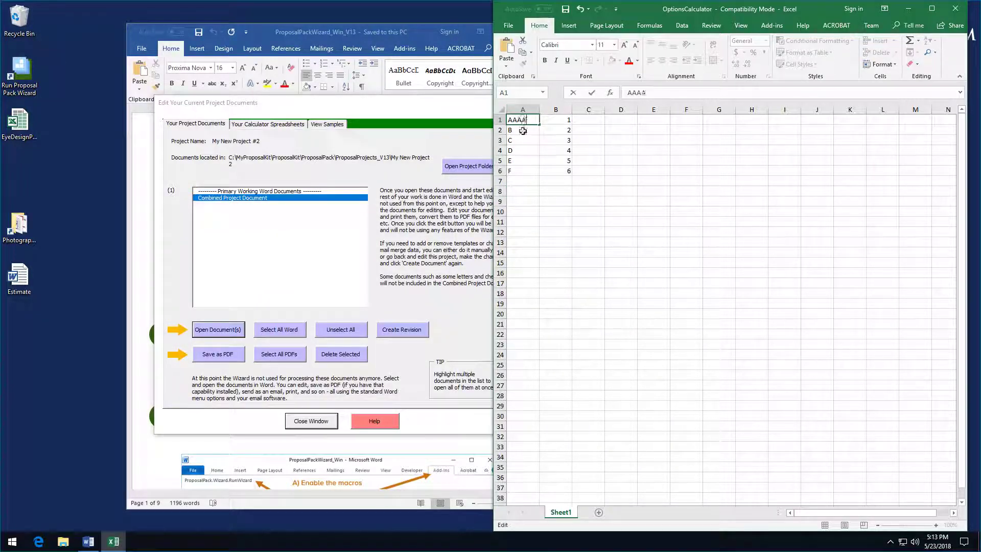
click(523, 131)
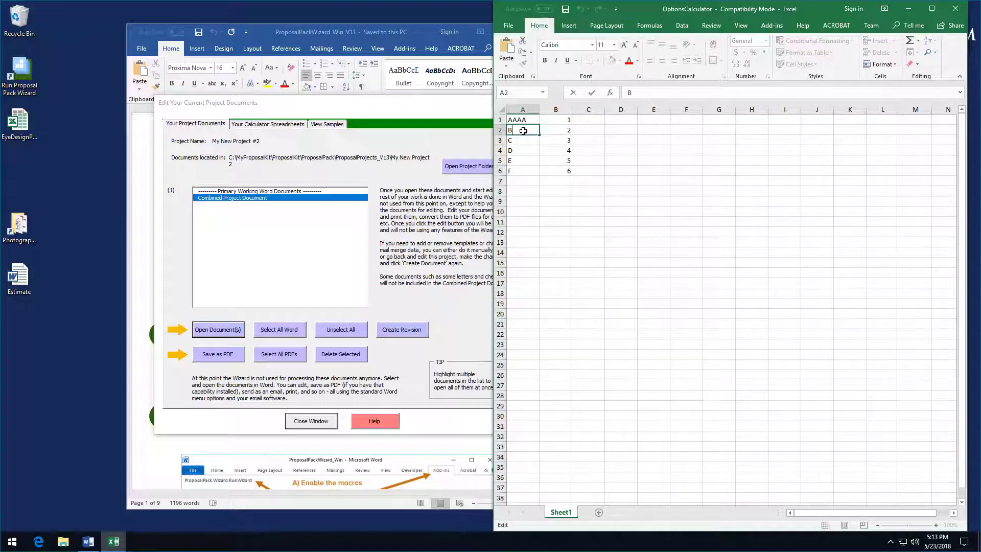
text(BBB)
click(523, 139)
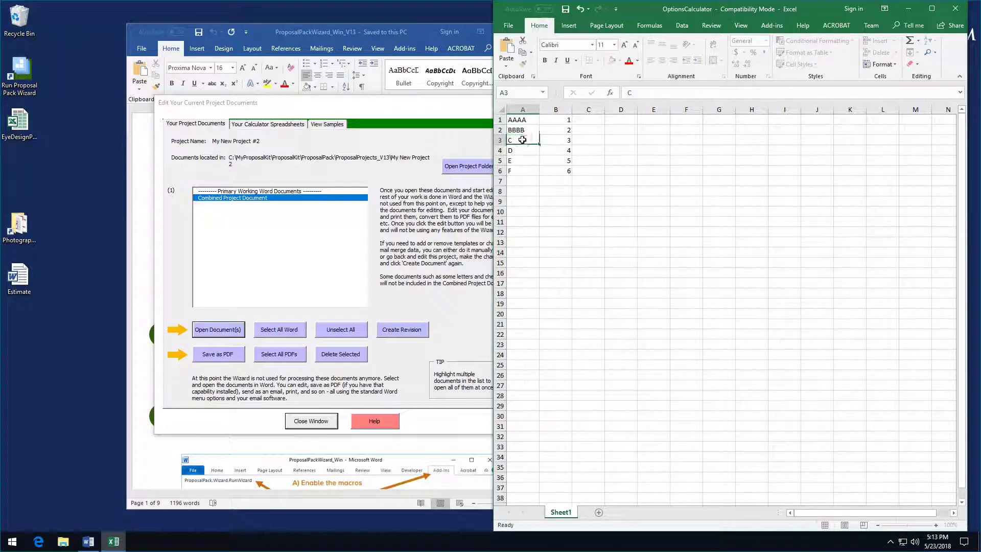
double_click(525, 140)
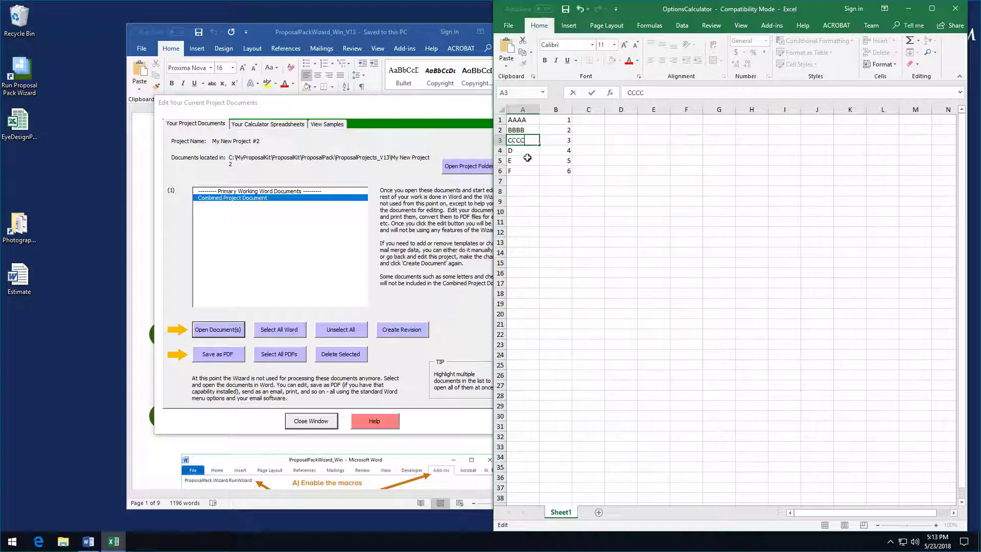
click(525, 153)
double_click(525, 153)
text(DDD)
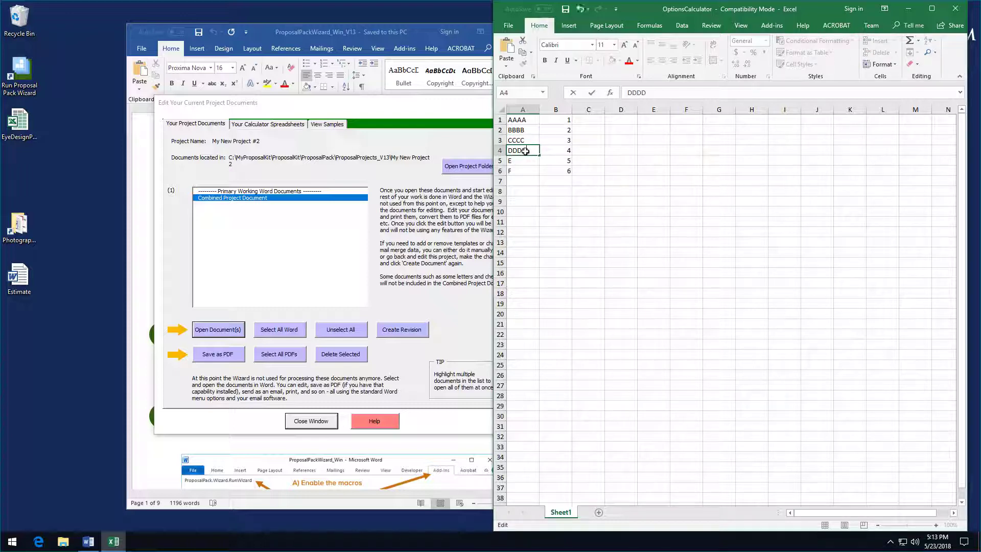
Step: Change cell A5 to EEEE and A6 to FFFF, and save the OptionsCalculator workbook
click(523, 160)
double_click(522, 161)
text(EEE)
click(521, 170)
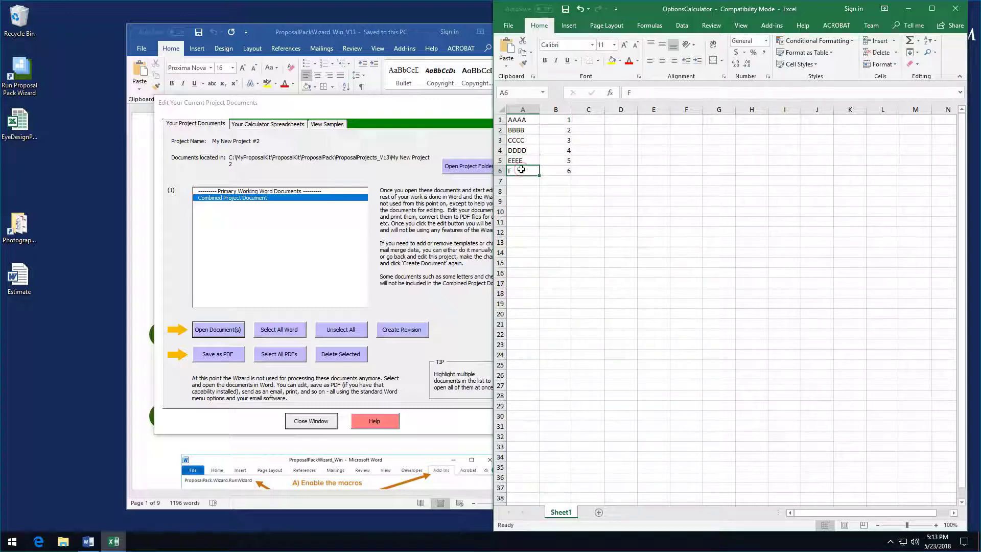
double_click(521, 170)
text(FFF)
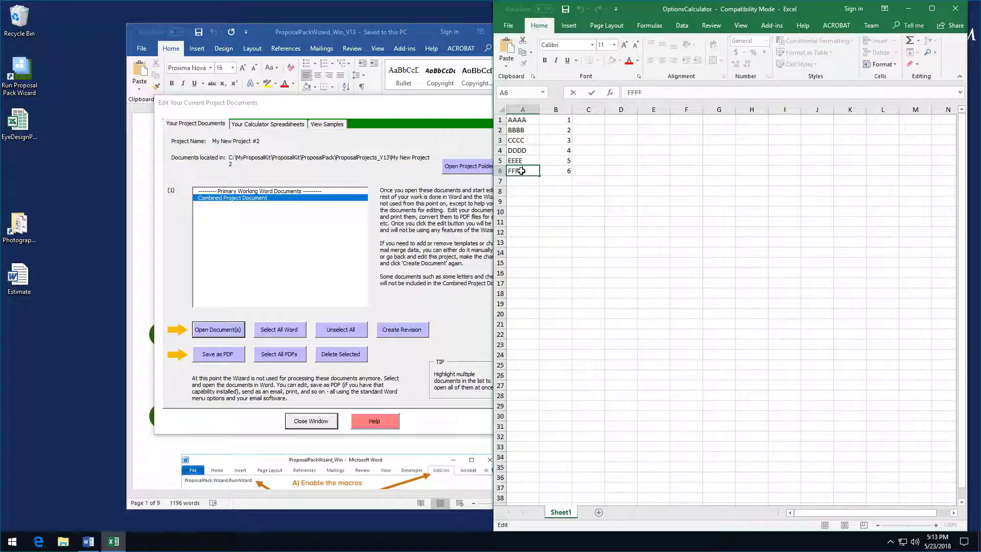
click(560, 232)
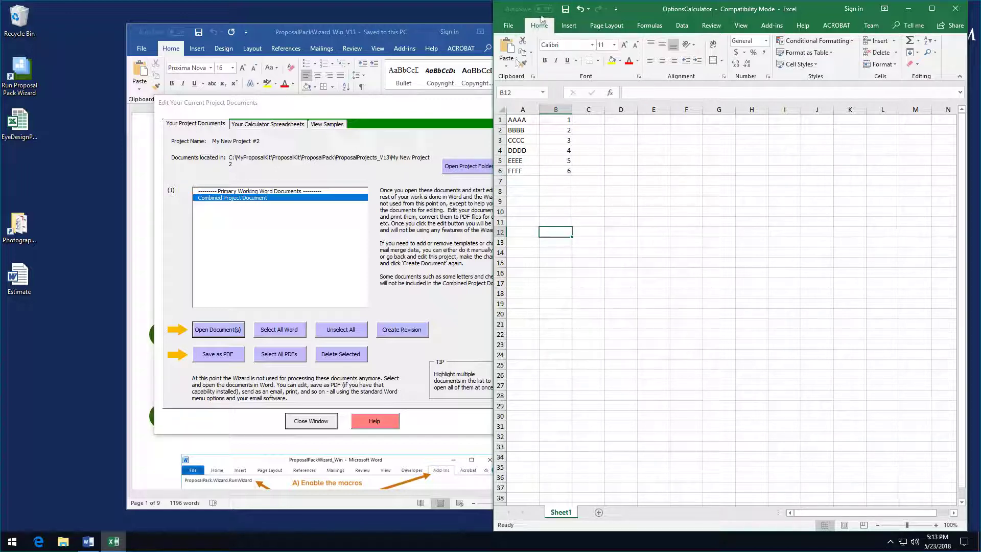
click(564, 9)
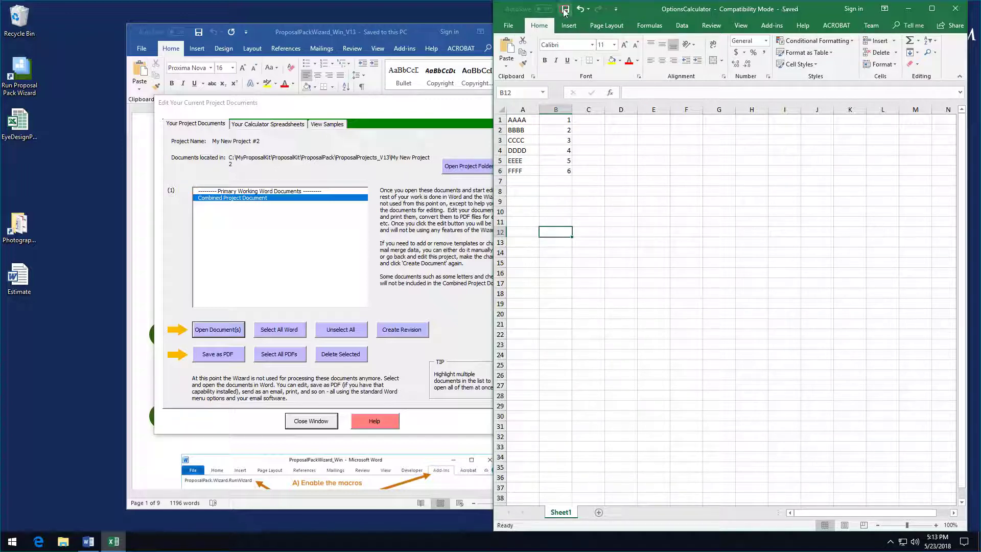
Step: Reopen the Combined Project Document from the wizard with its links updated from the linked files, and go to the Options page
click(250, 201)
click(238, 198)
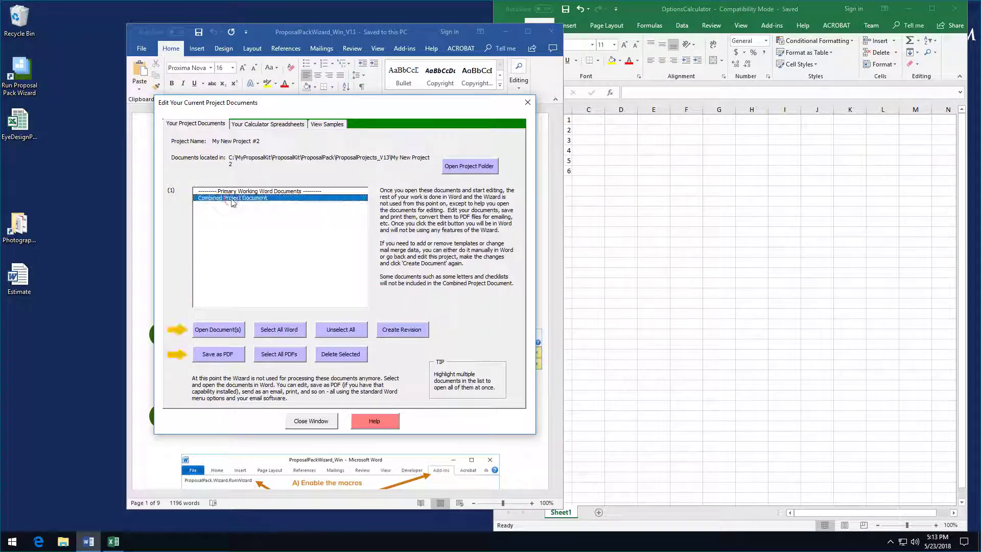
click(228, 335)
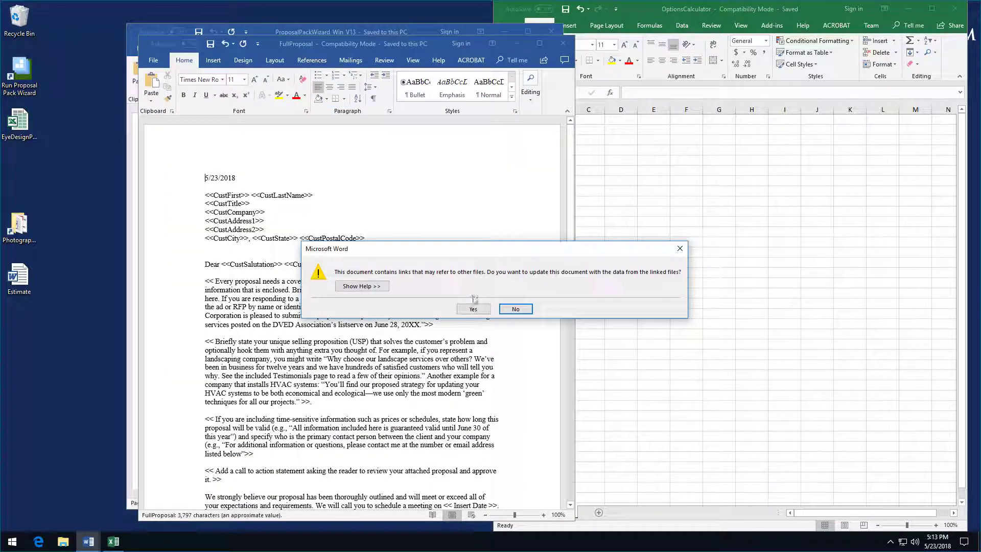
click(470, 308)
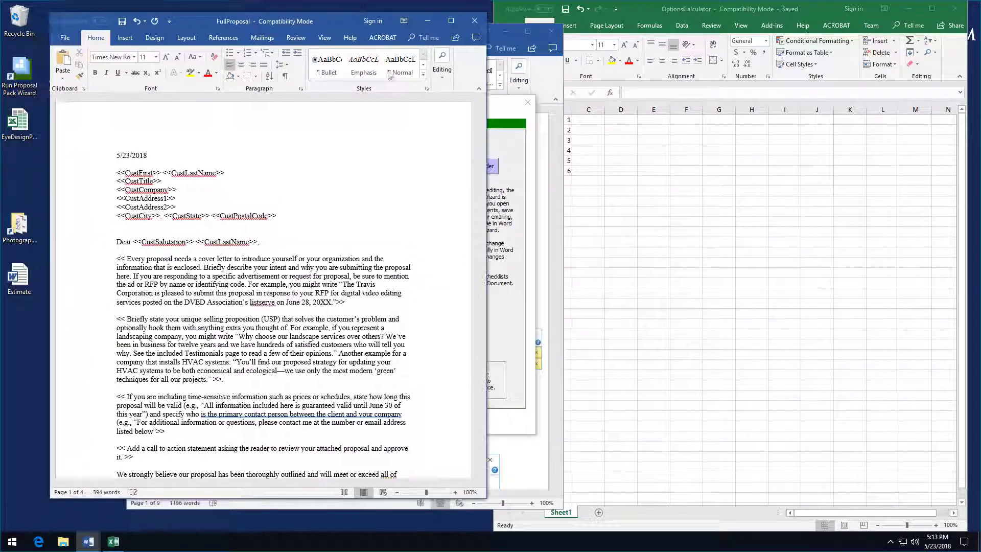
drag(482, 127, 490, 317)
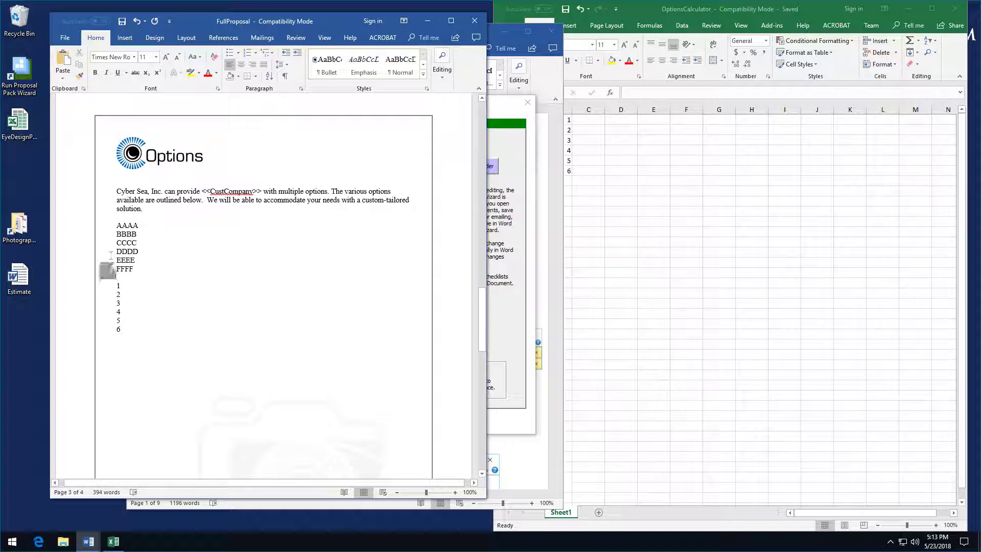
click(154, 211)
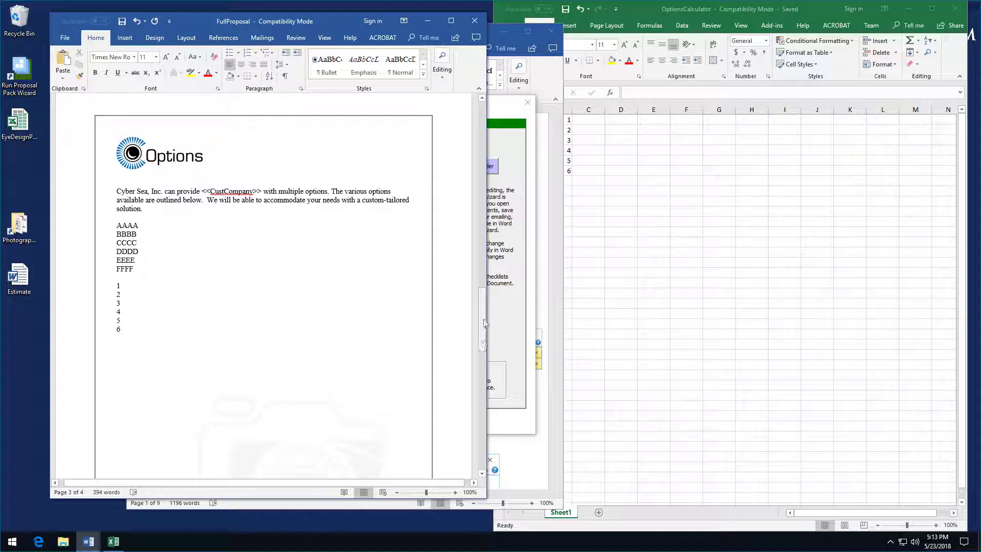
Step: Close the OptionsCalculator workbook and move the FullProposal window over the wizard window
click(661, 10)
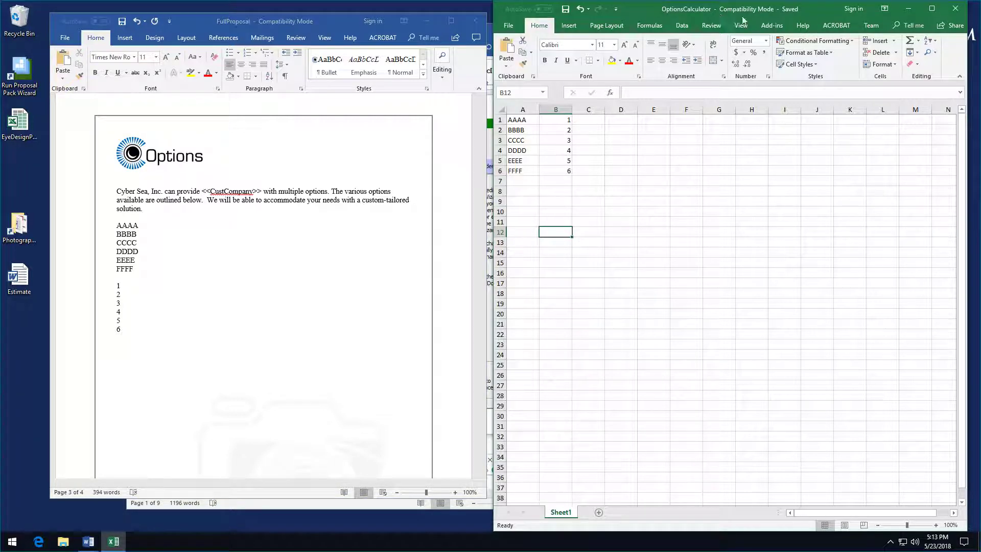
click(954, 9)
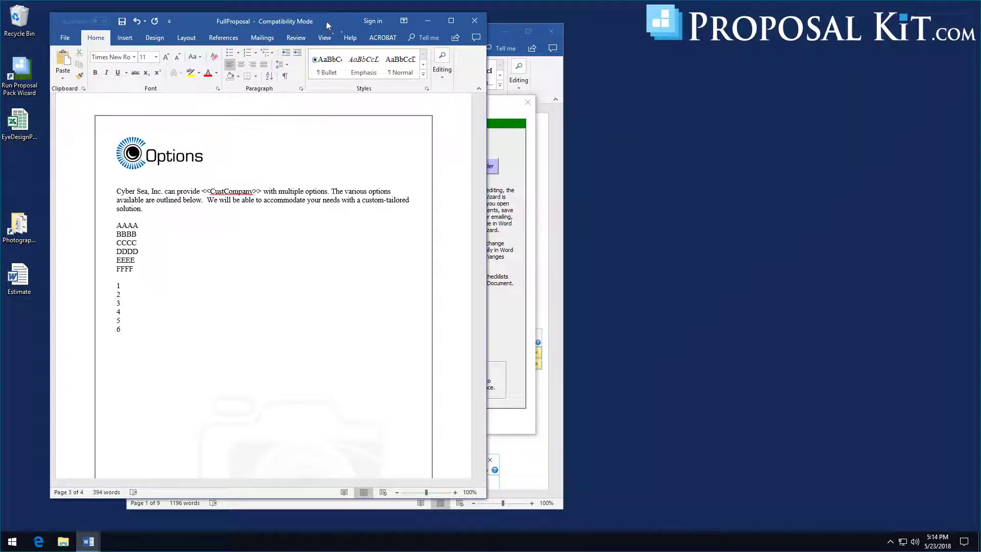
drag(329, 26, 406, 21)
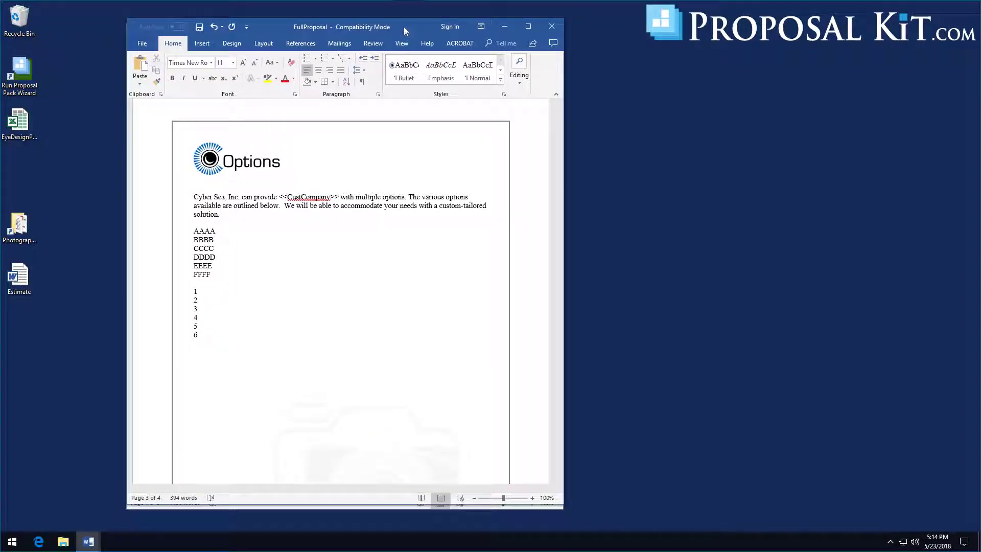